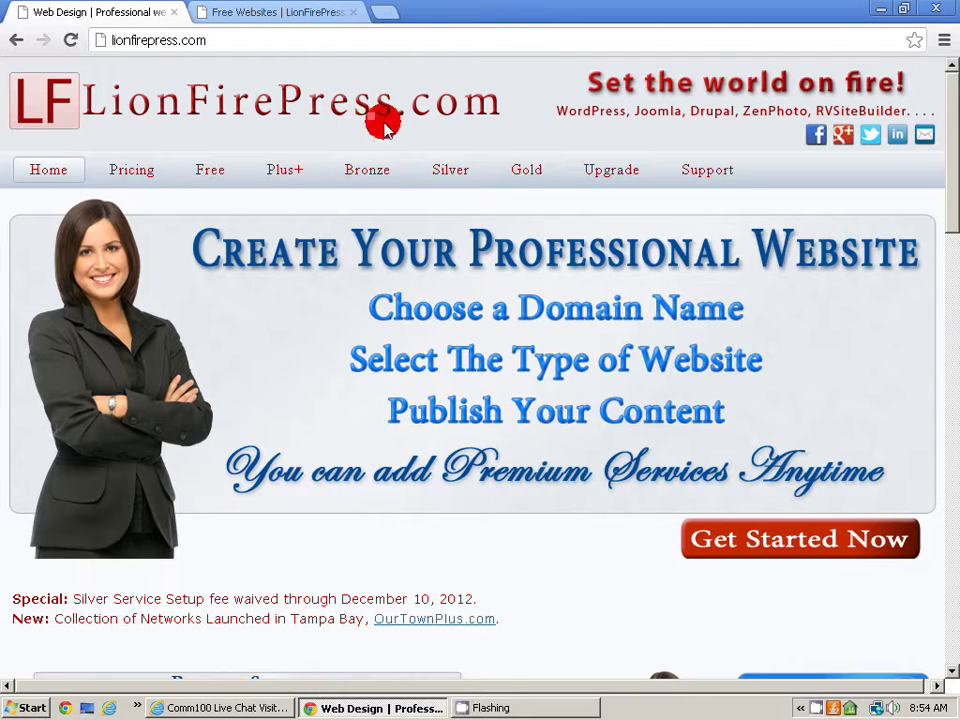
# Open the free website portal at lionfirepress.net through the Free websites page and switch to its other open tab
pyautogui.click(199, 171)
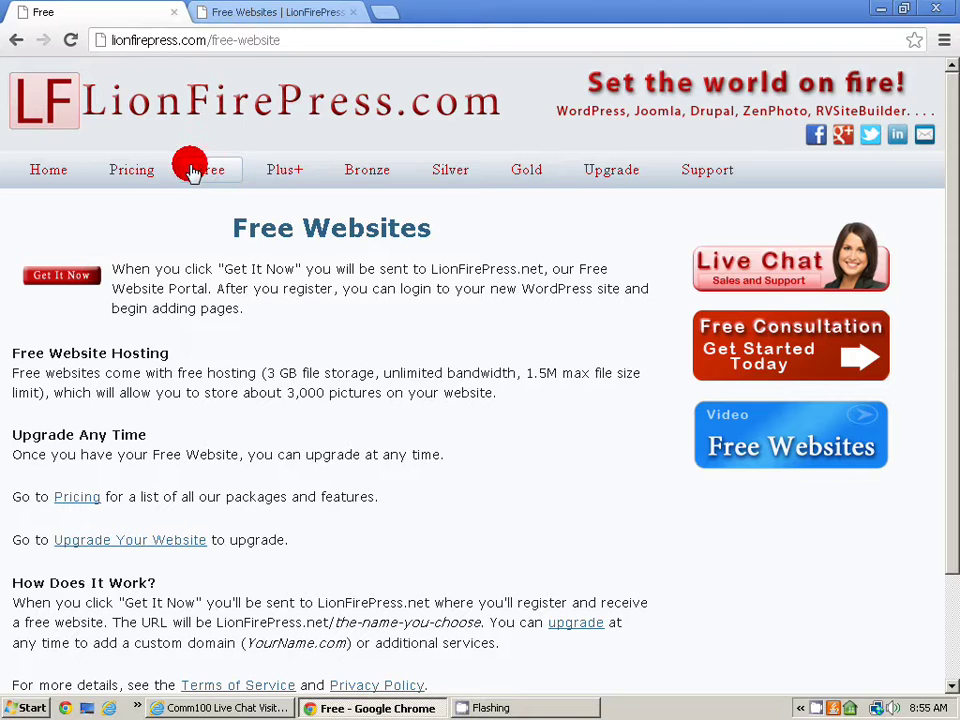
pyautogui.click(52, 276)
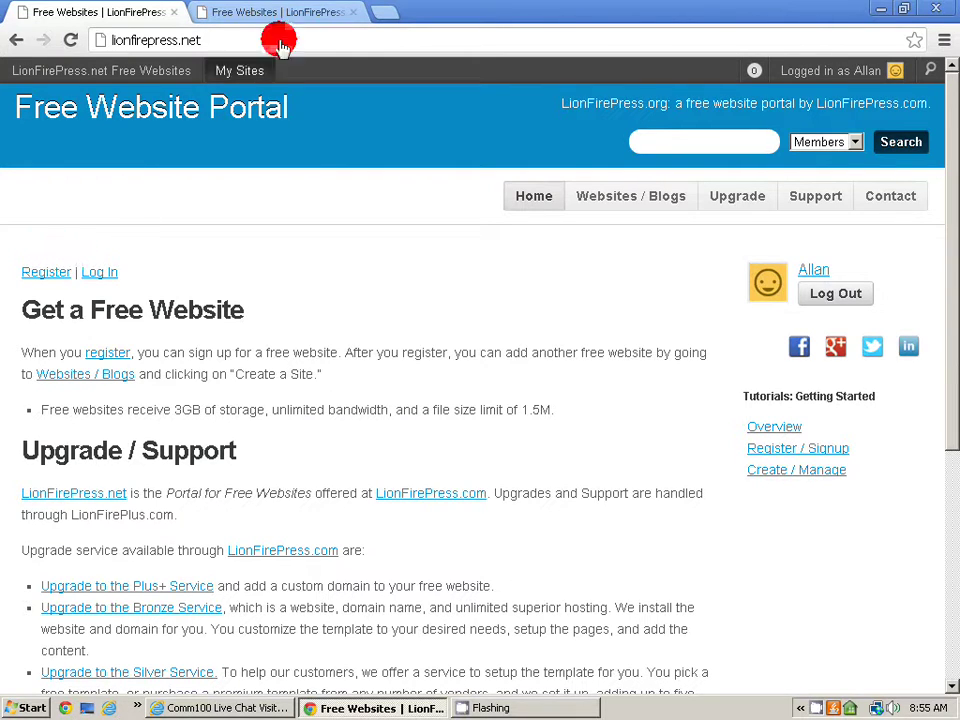
pyautogui.click(300, 12)
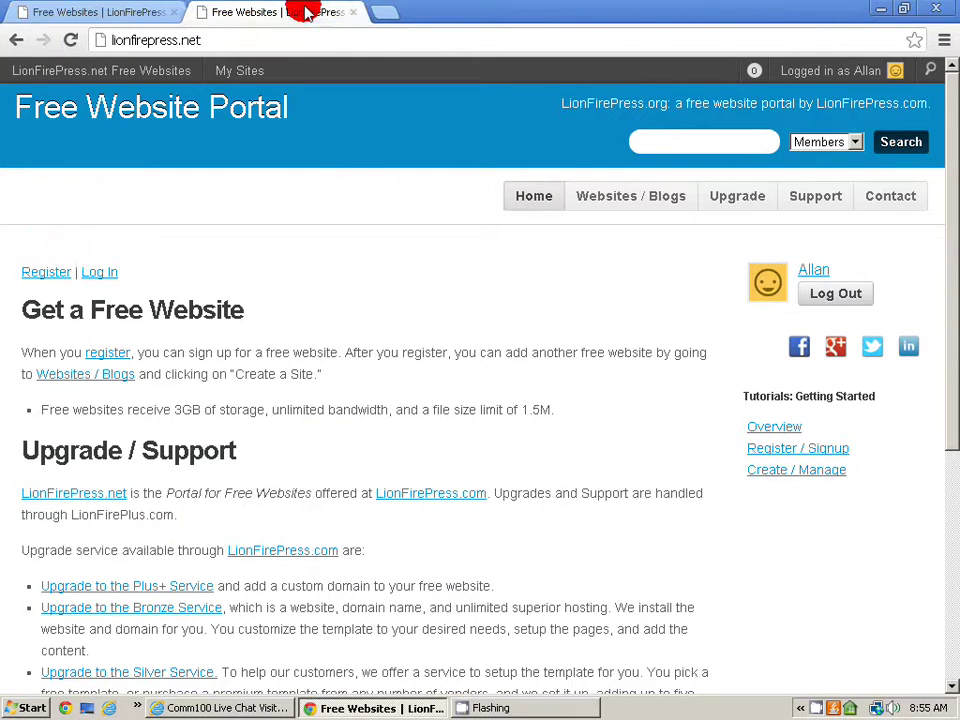
pyautogui.click(832, 298)
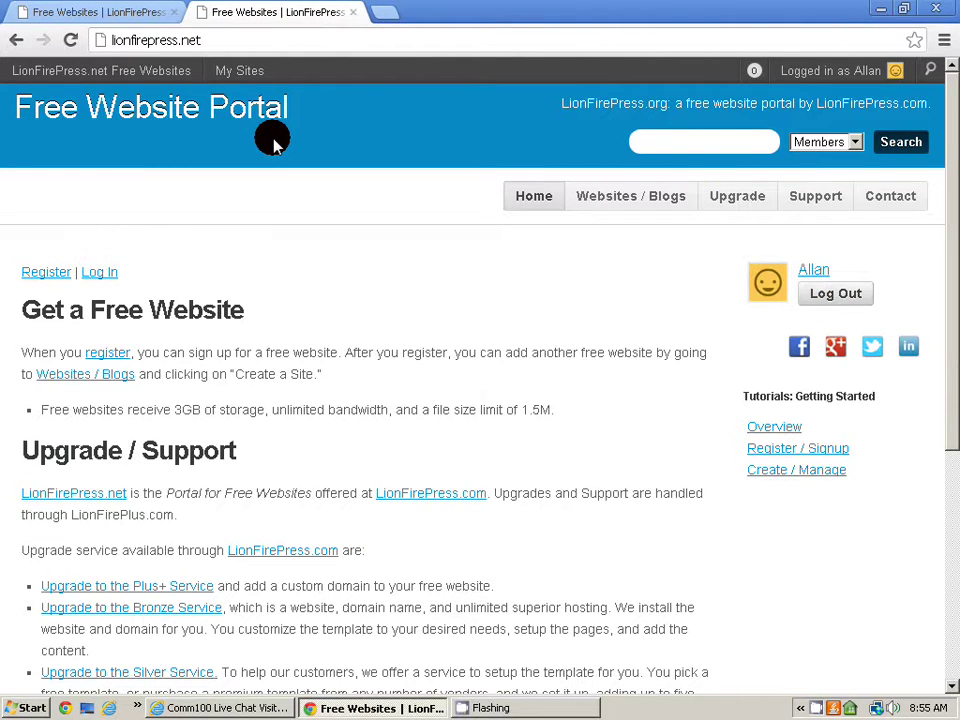
# Start creating a new site from the site directory and enter the owner's lowercase first name followed by 2 as its site name
pyautogui.click(614, 196)
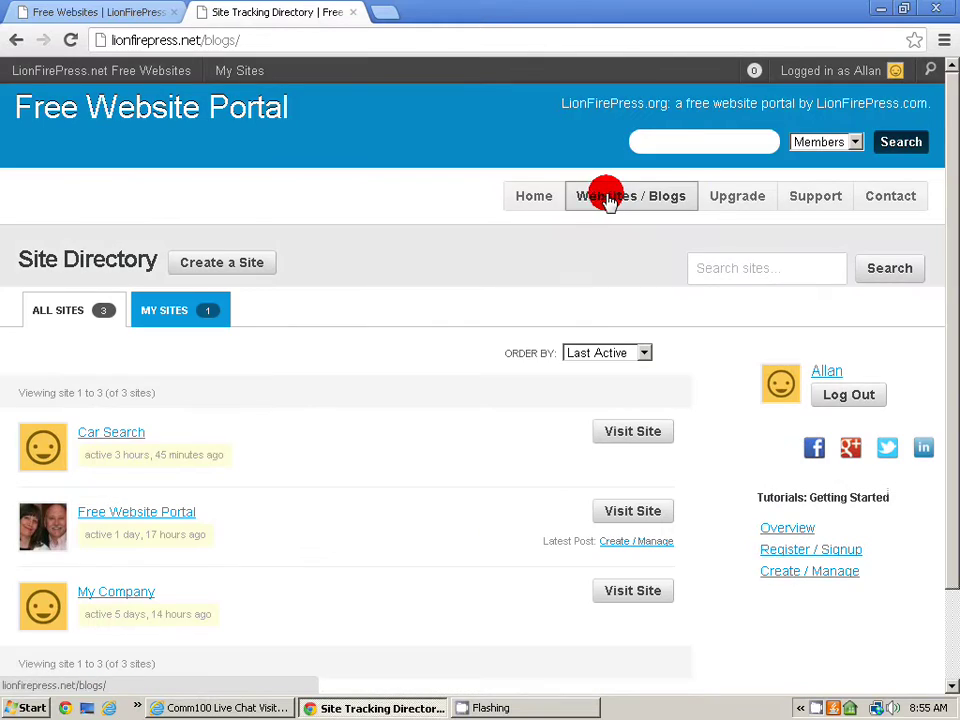
pyautogui.click(236, 261)
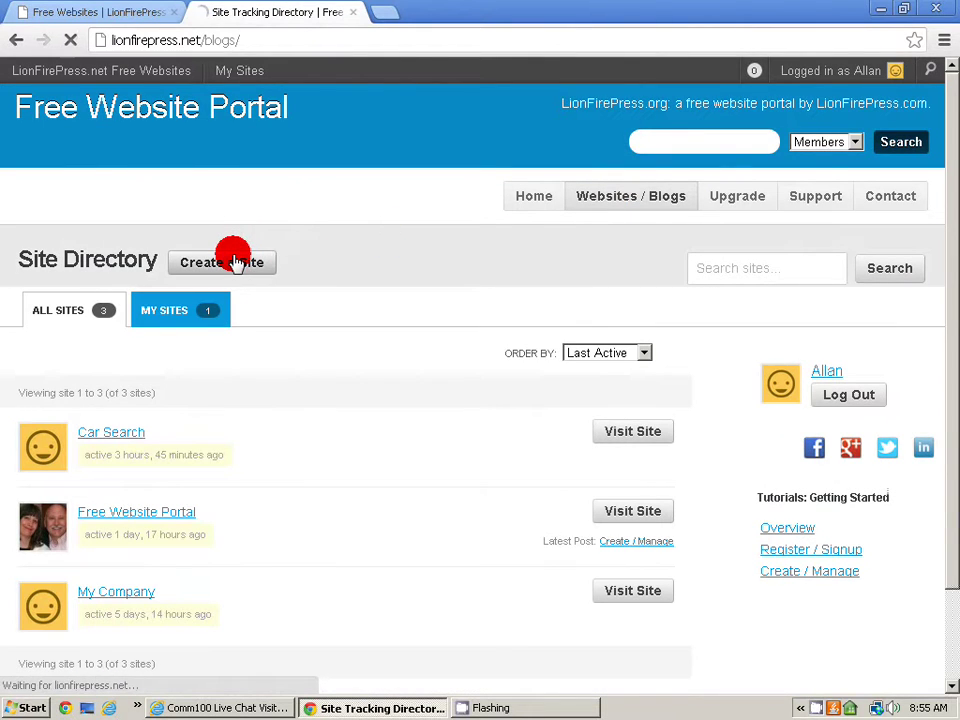
pyautogui.click(214, 428)
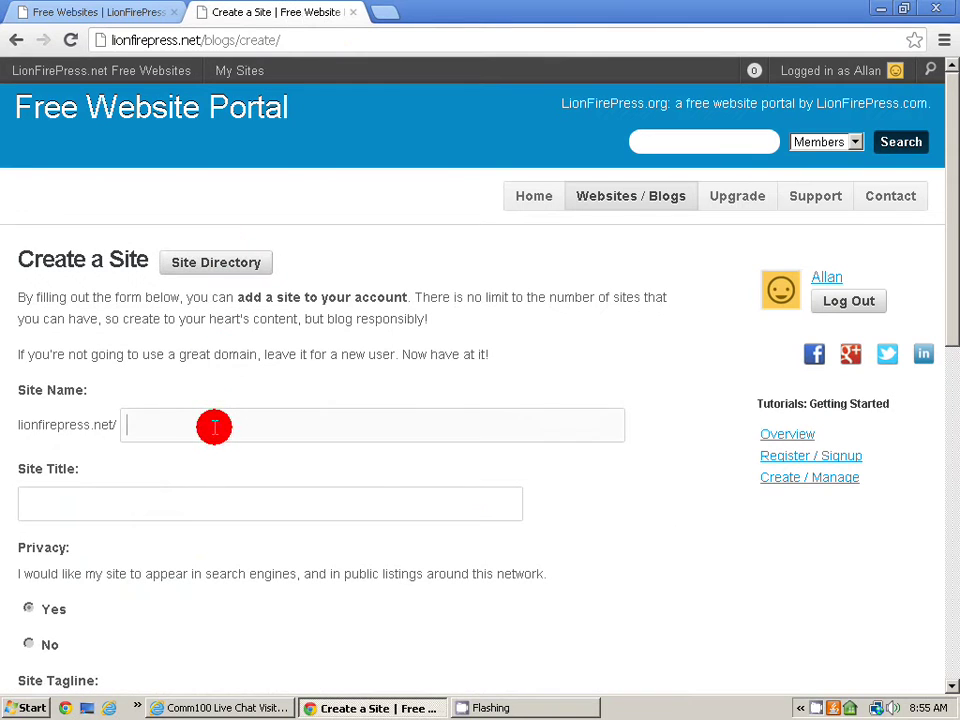
pyautogui.write('alla')
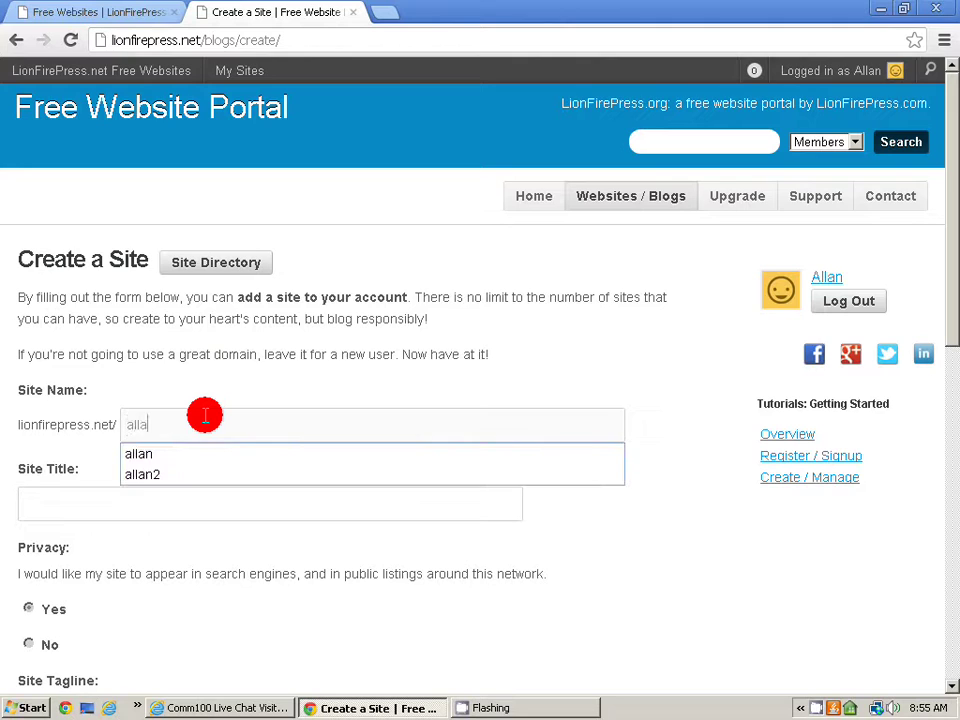
pyautogui.write('n2')
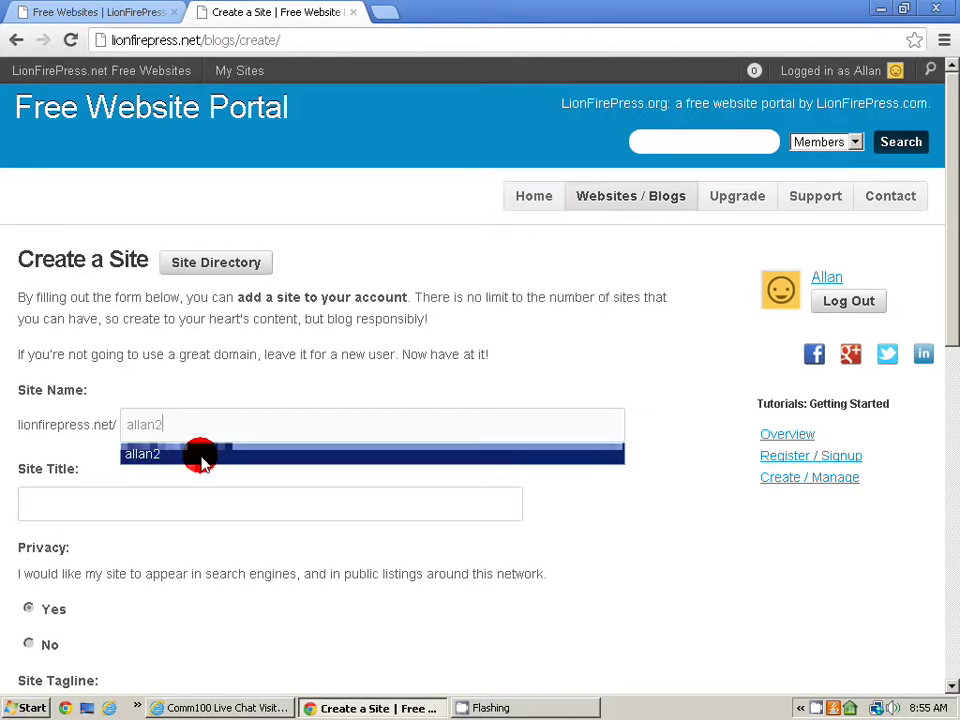
# Enter the owner's first name followed by 2 as the site title, and the first name in possessive form plus "site" as the tagline
pyautogui.click(195, 502)
pyautogui.scroll(-1, 187, 490)
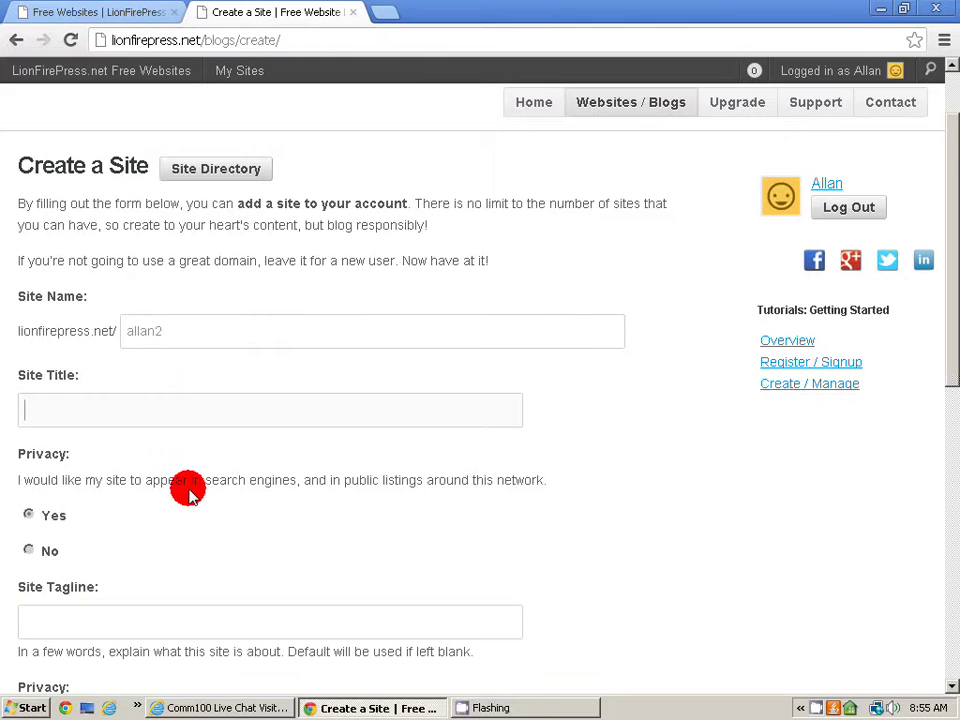
pyautogui.write('Allan 2')
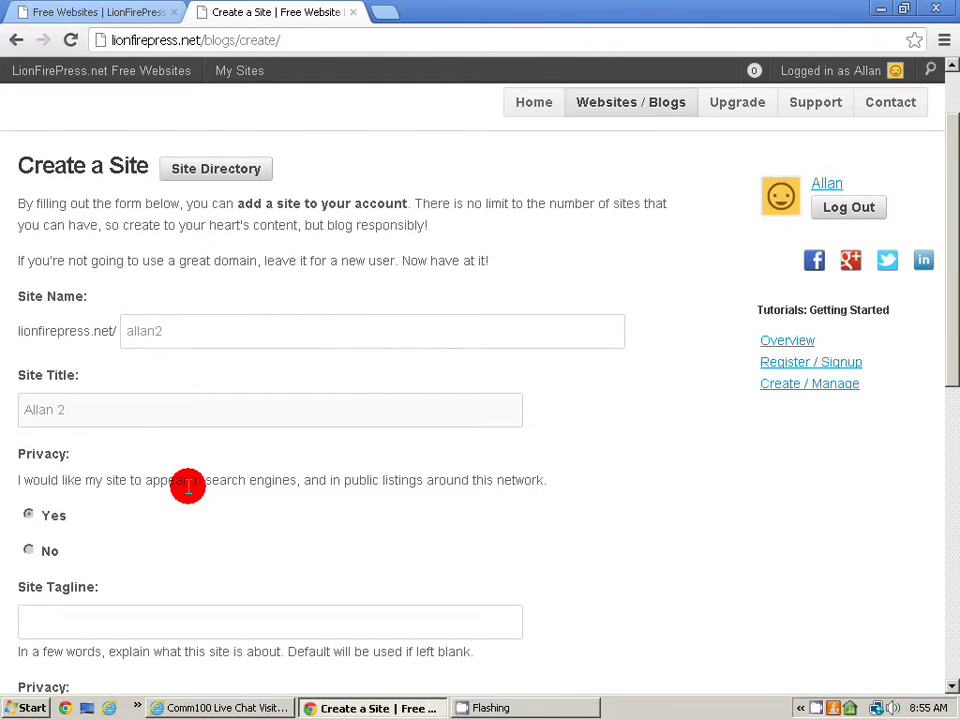
pyautogui.scroll(-1, 187, 487)
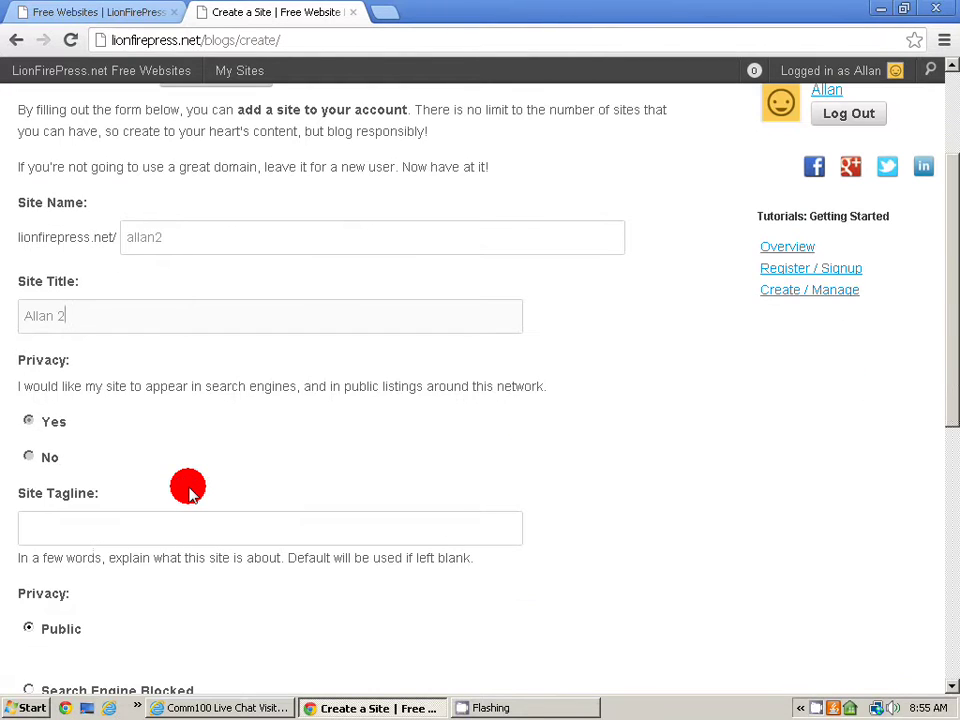
pyautogui.scroll(-1, 187, 487)
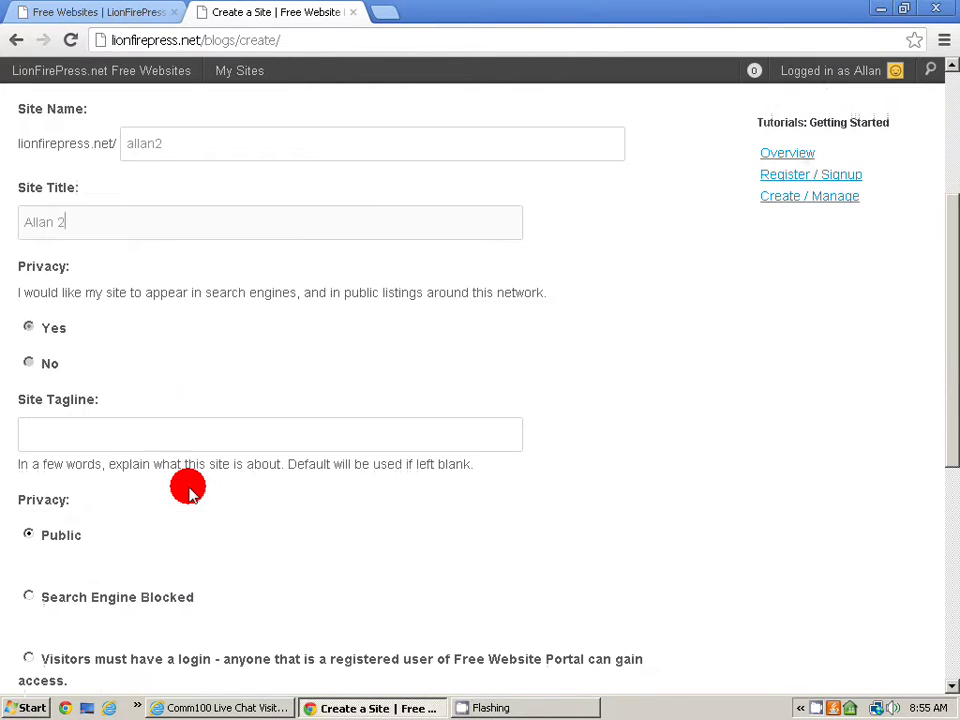
pyautogui.click(148, 430)
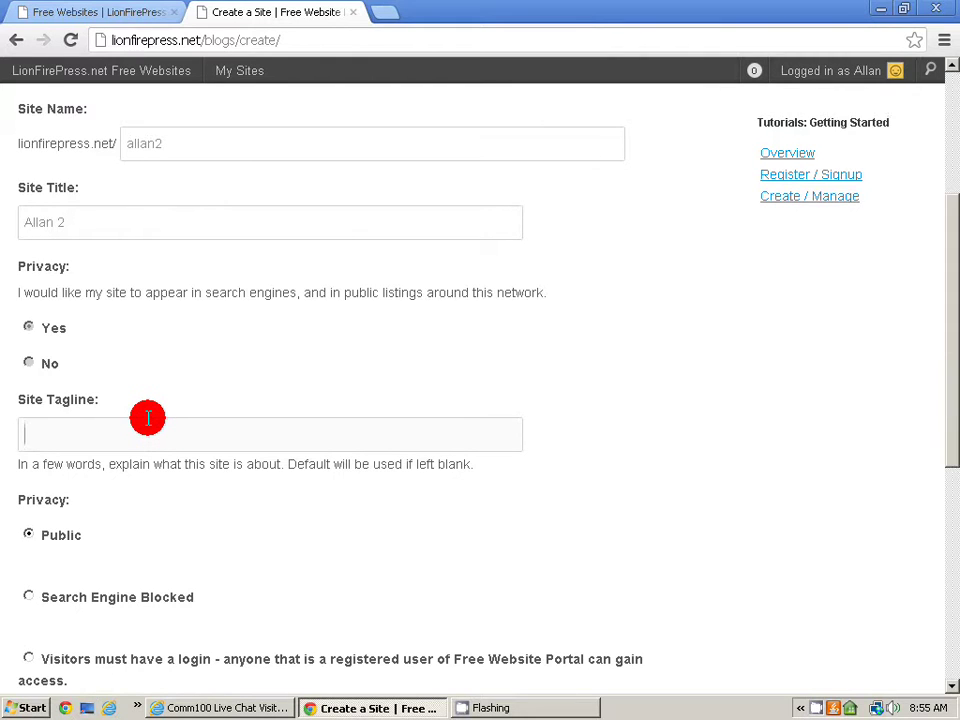
pyautogui.write("Allan's site")
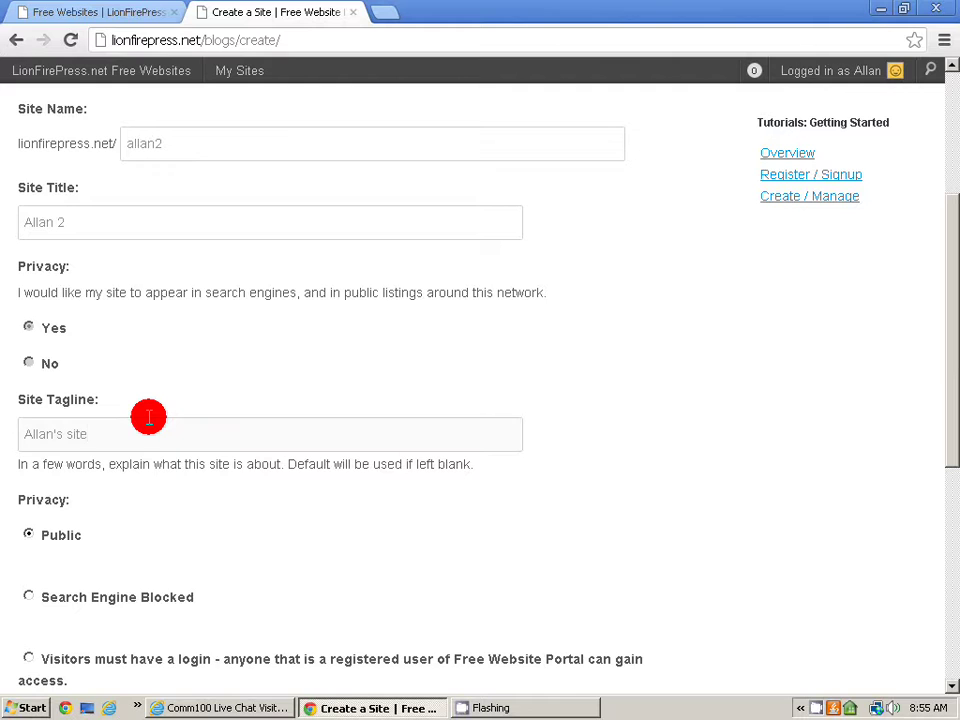
# Create the site with its privacy left at Public
pyautogui.scroll(-3, 150, 412)
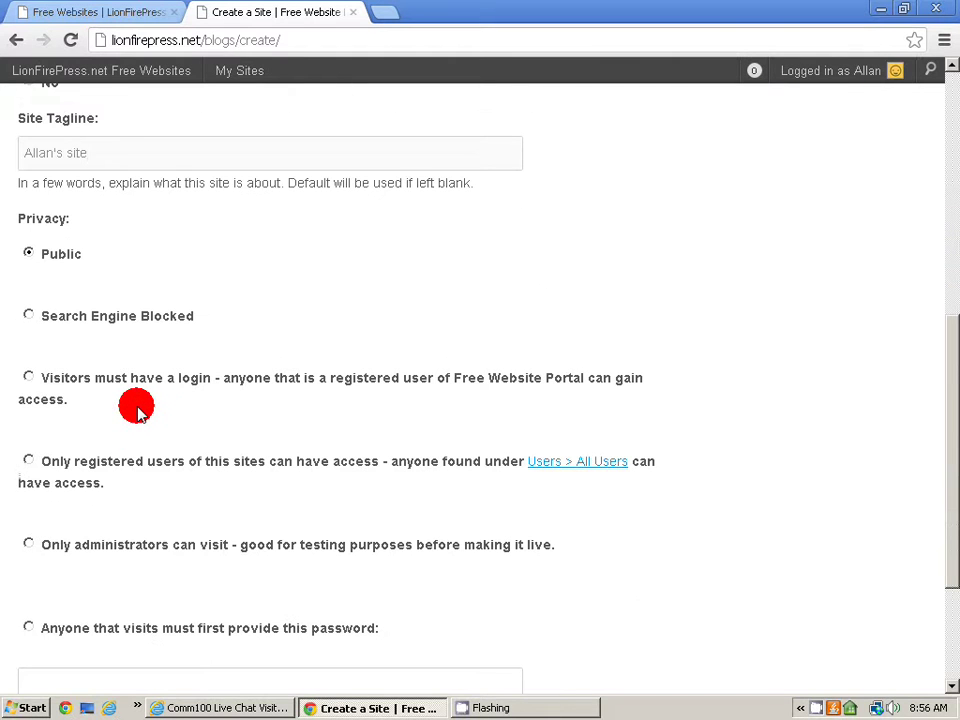
pyautogui.scroll(-3, 137, 410)
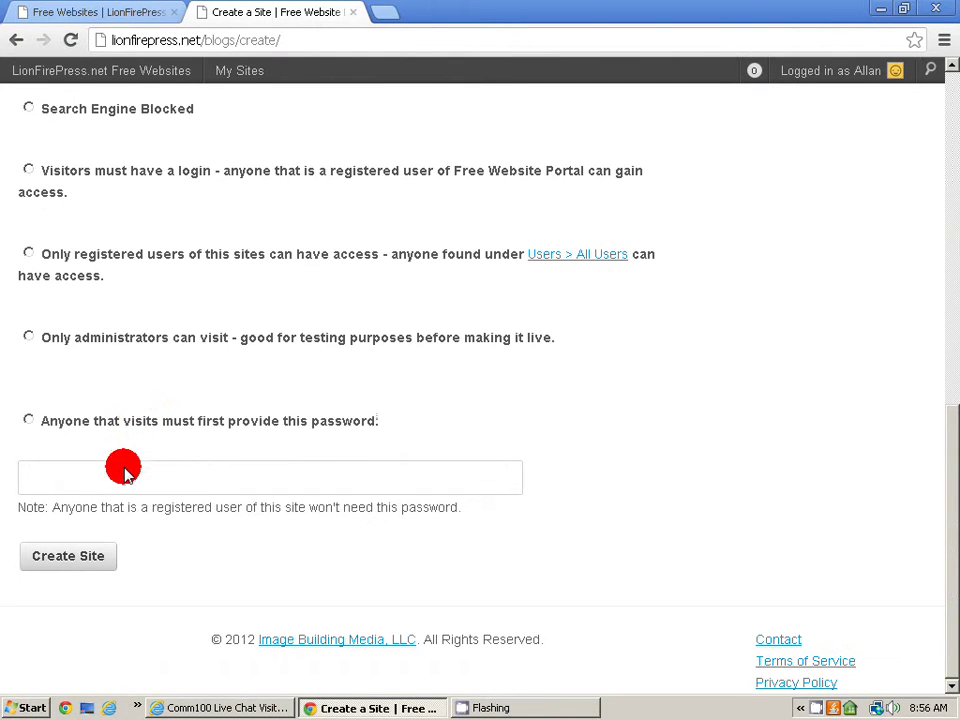
pyautogui.click(77, 563)
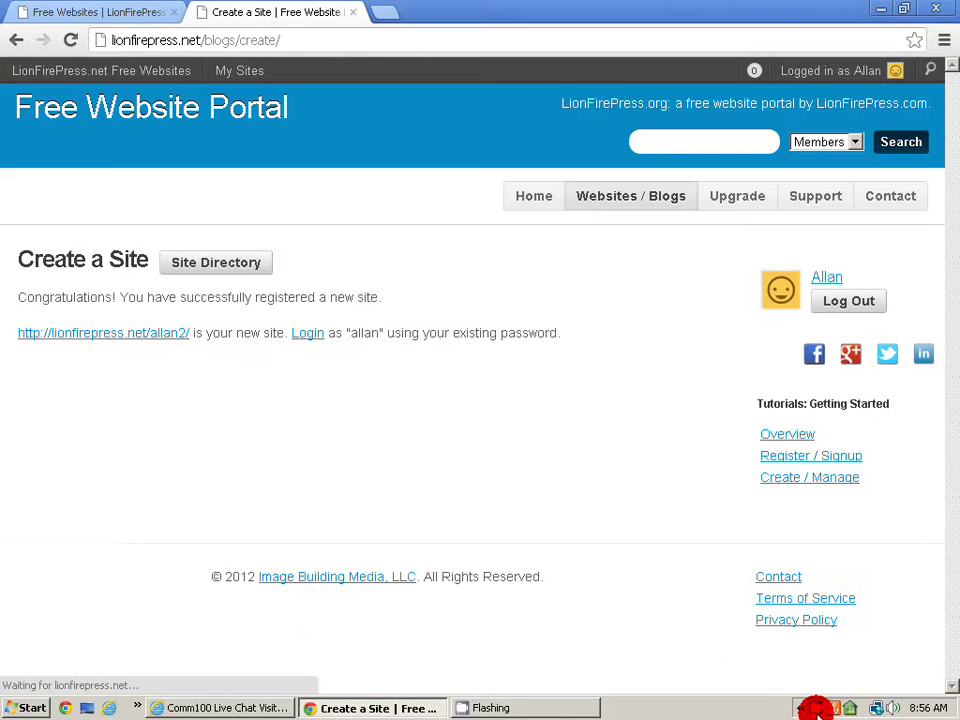
# Open the newly created site from the owner's sites in the Site Directory
pyautogui.click(817, 707)
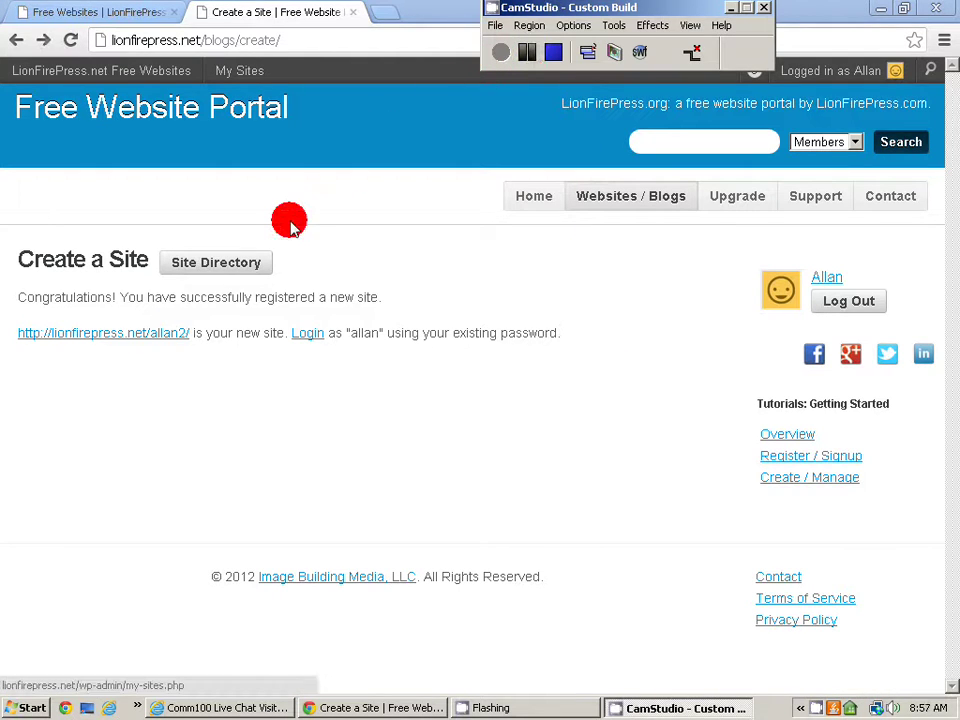
pyautogui.click(236, 270)
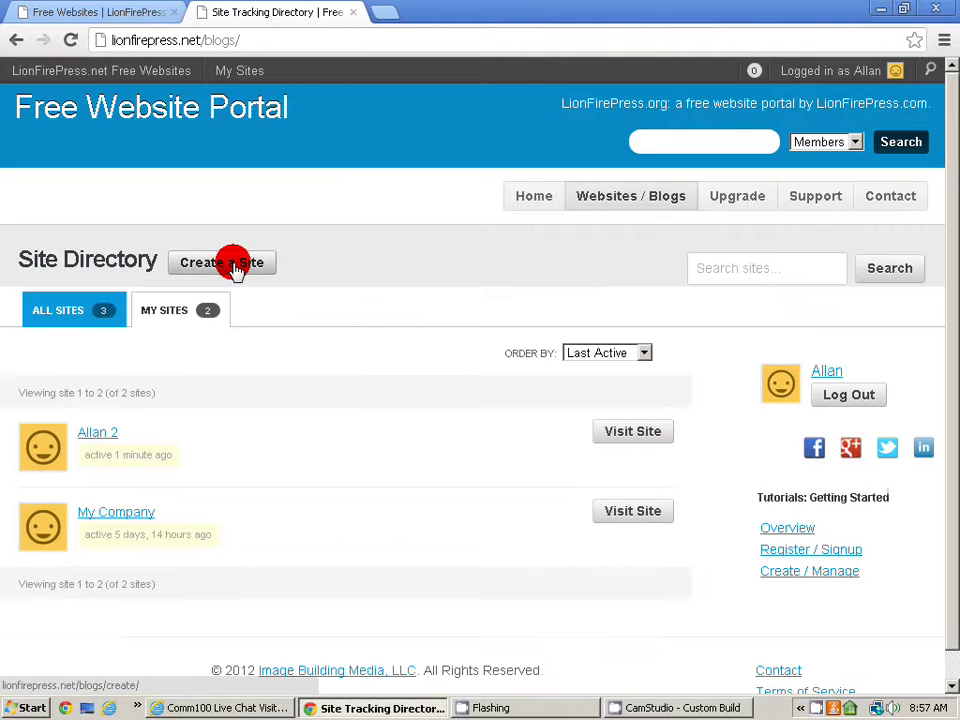
pyautogui.scroll(-1, 231, 261)
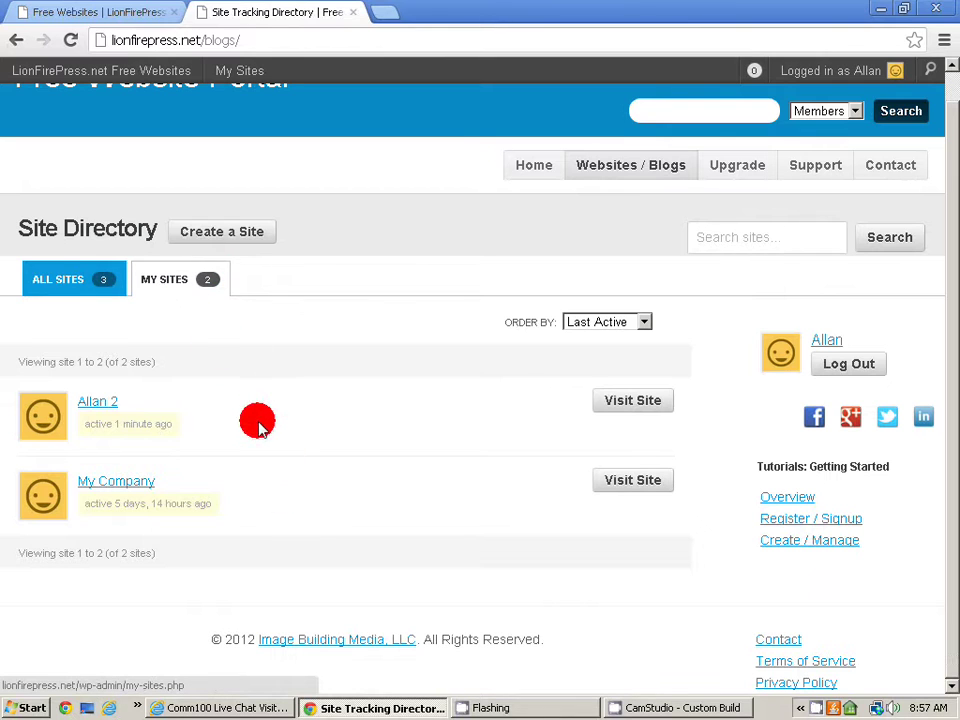
pyautogui.click(90, 405)
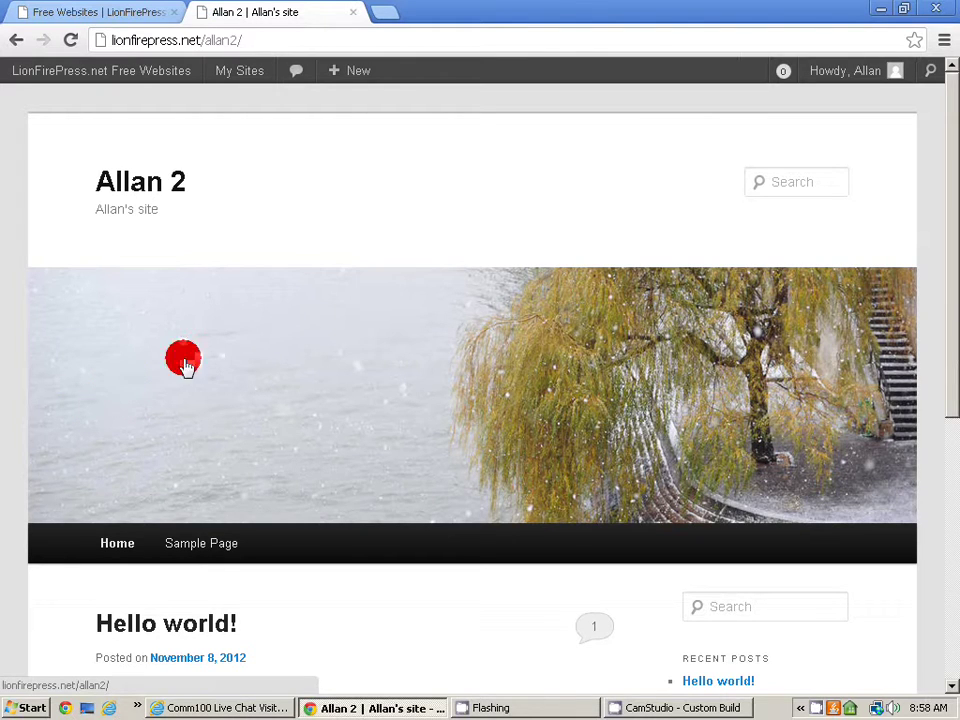
# Open the WordPress dashboard of the newly created site
pyautogui.moveTo(255, 78)
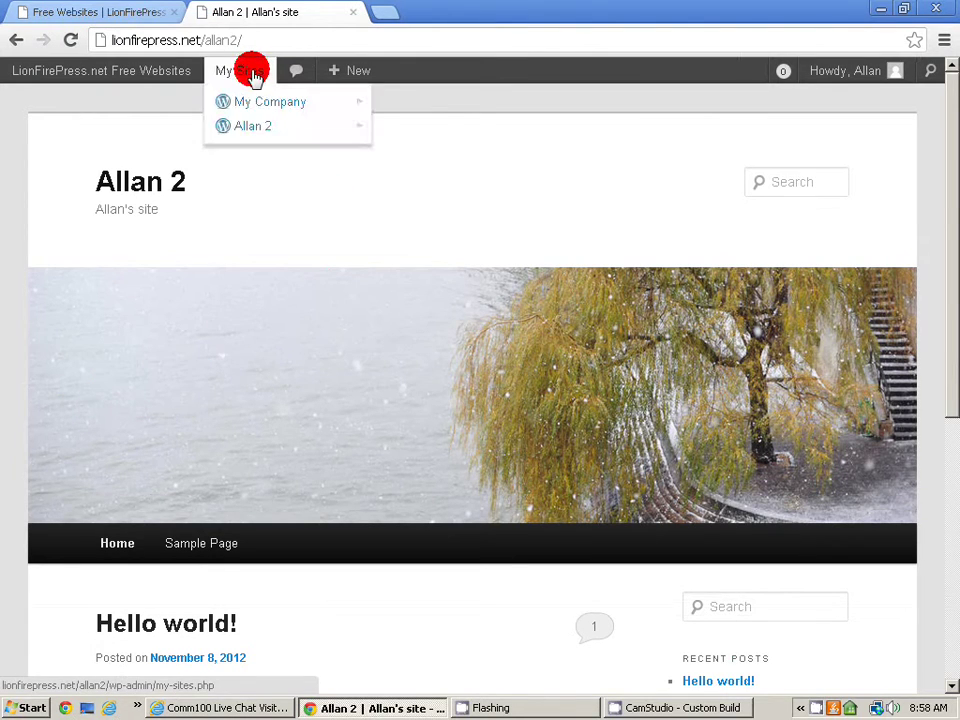
pyautogui.moveTo(250, 140)
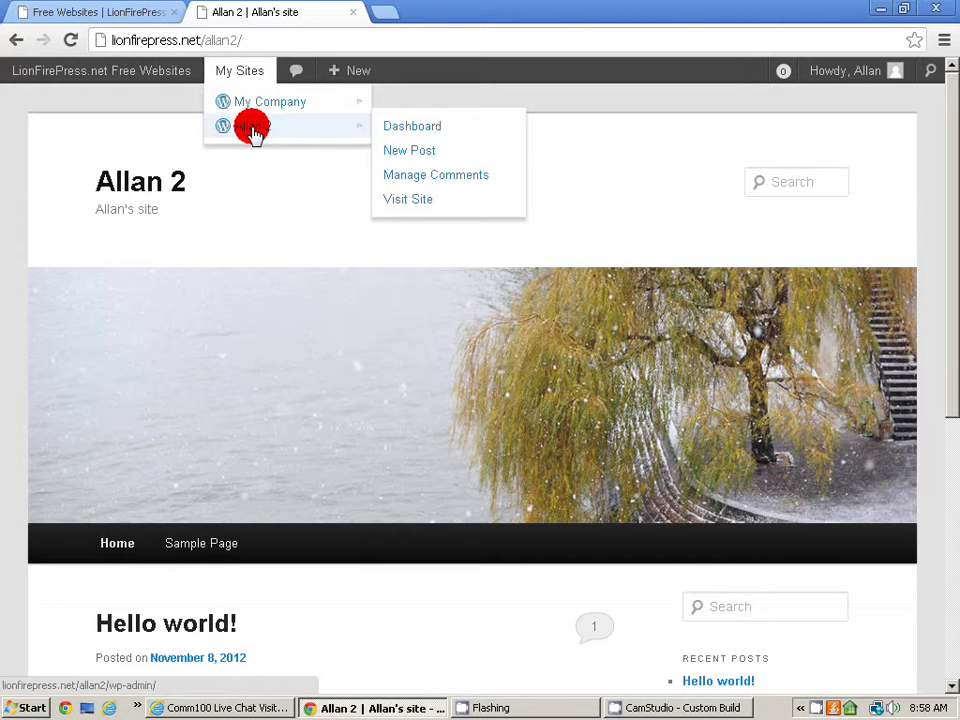
pyautogui.click(253, 128)
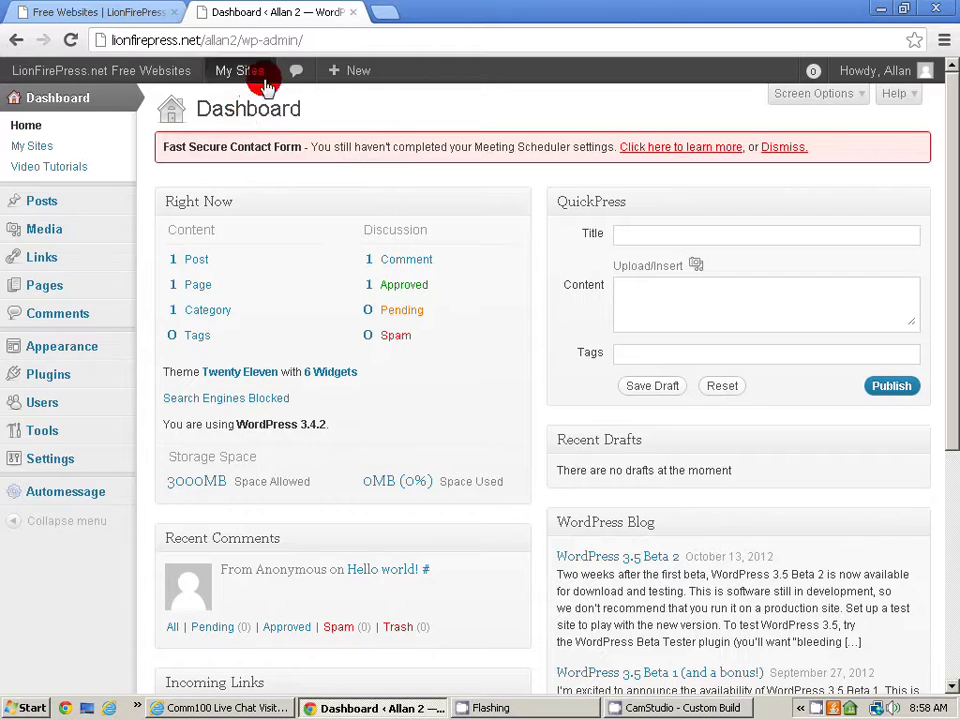
# Duplicate the dashboard tab, visit the new site's front page in the copy, and look over its default content
pyautogui.rightClick(292, 17)
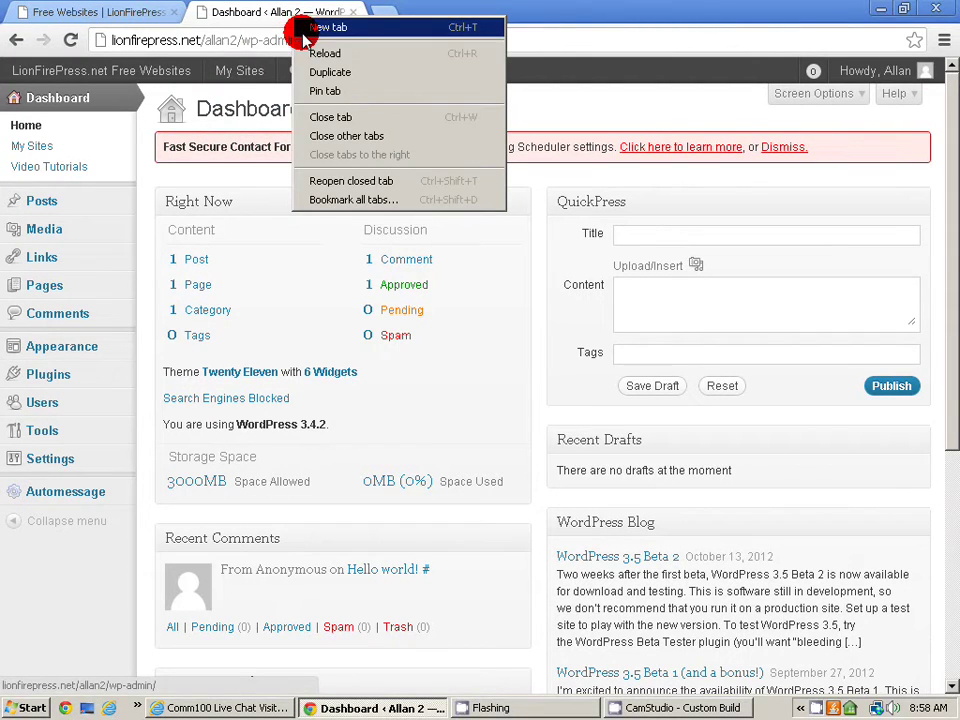
pyautogui.click(323, 73)
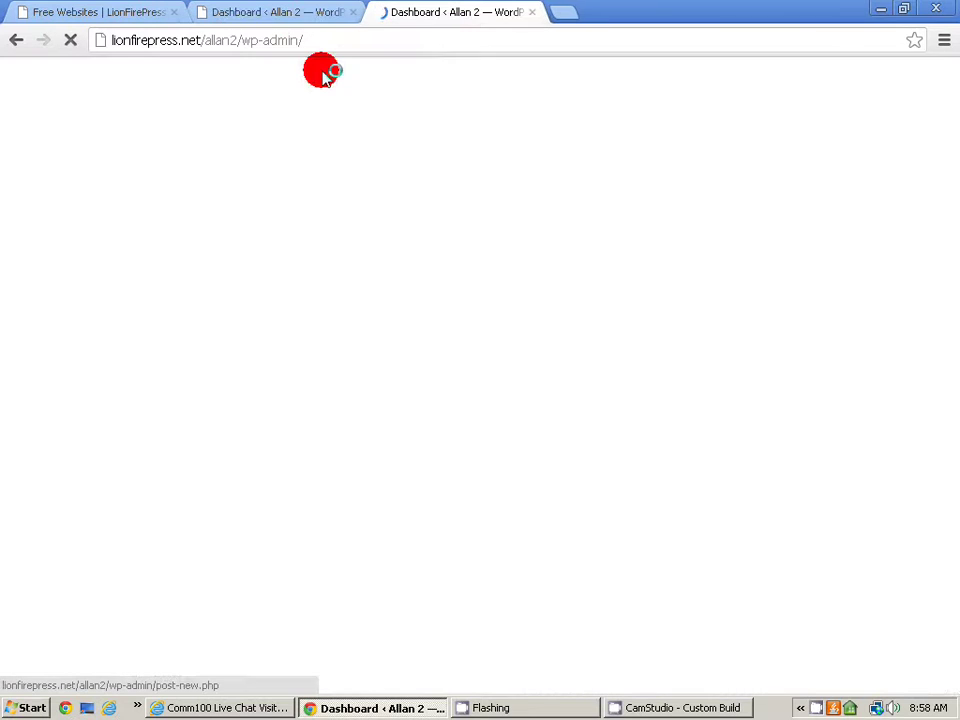
pyautogui.moveTo(321, 71)
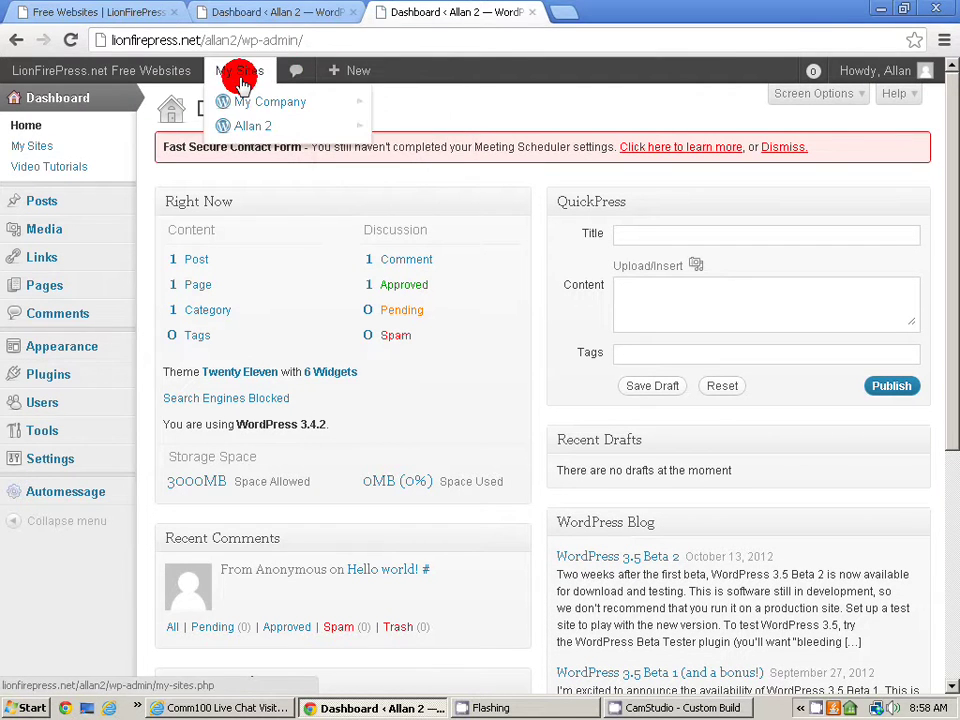
pyautogui.moveTo(252, 121)
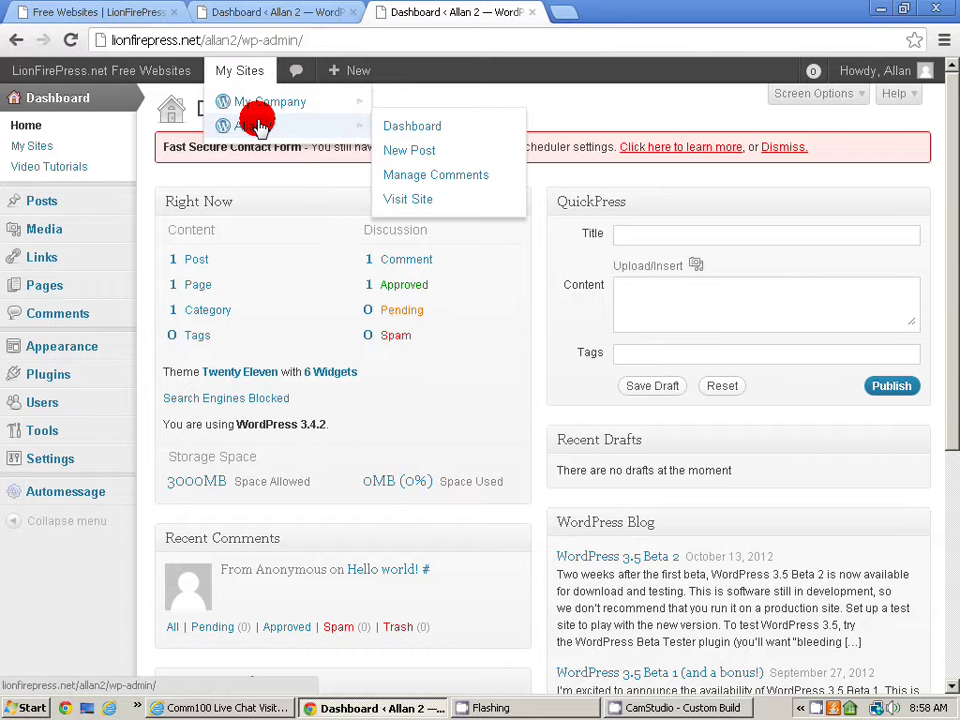
pyautogui.click(408, 199)
pyautogui.scroll(-4, 408, 200)
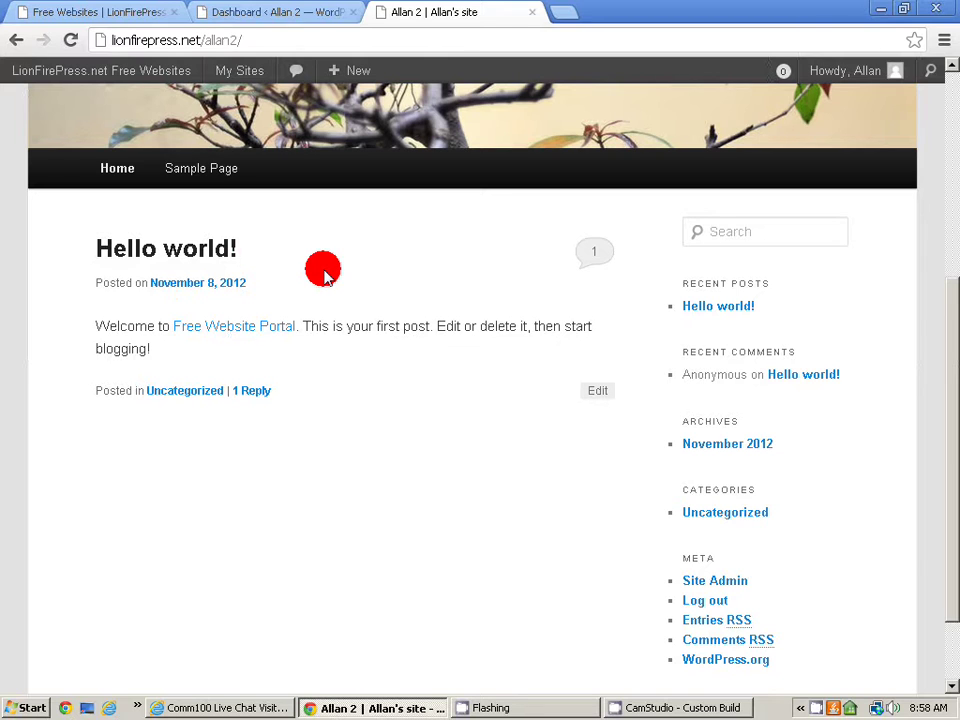
pyautogui.scroll(4, 322, 273)
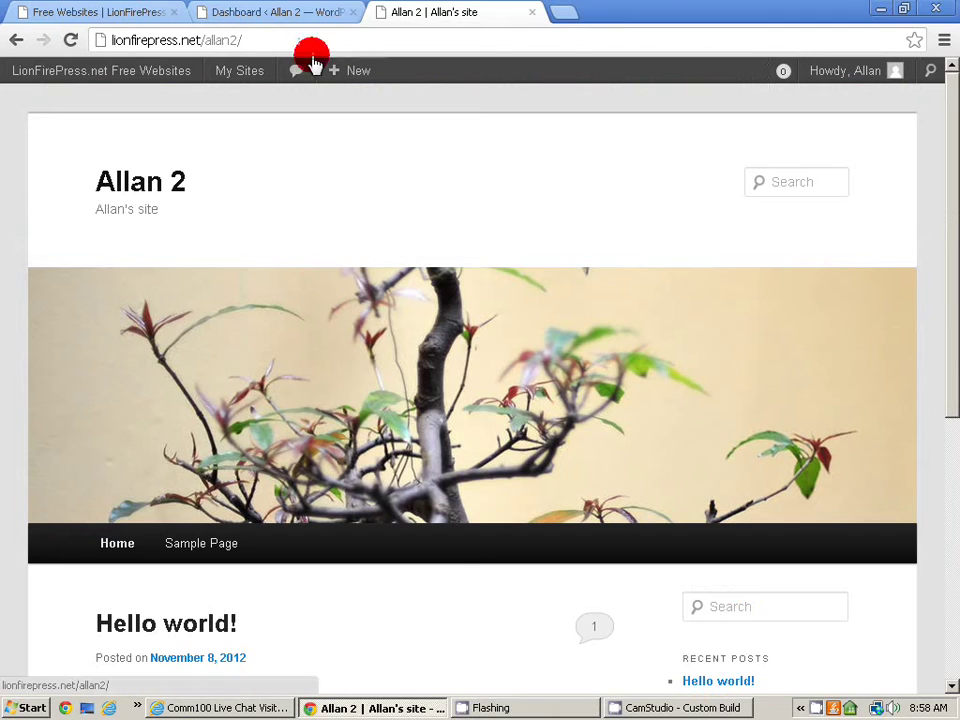
# Return to the dashboard tab and move the "Hello world!" post to the trash
pyautogui.click(262, 12)
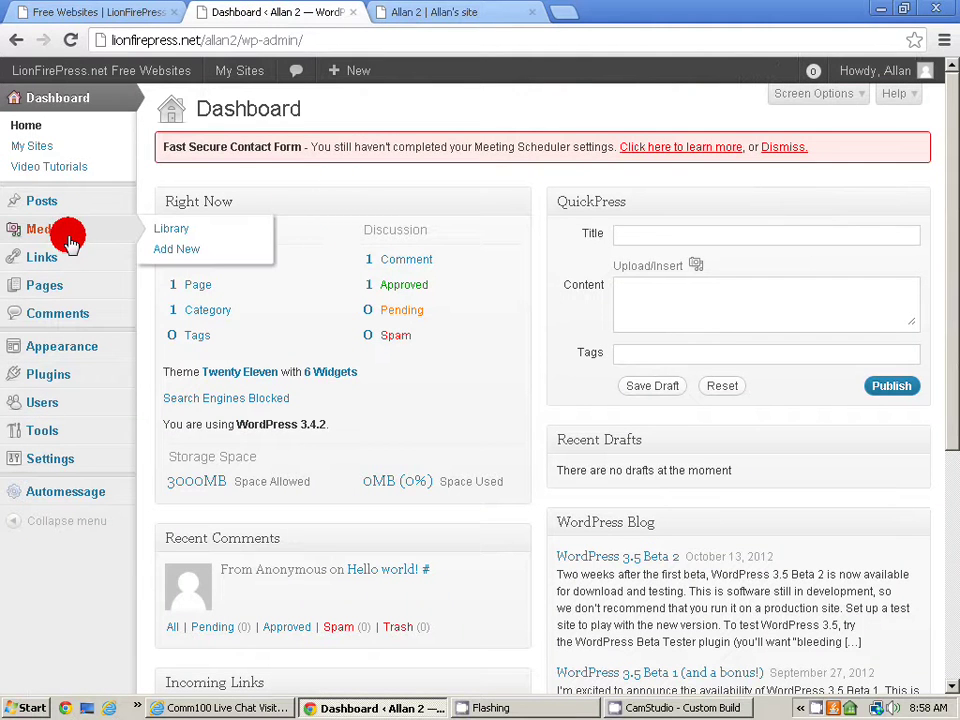
pyautogui.click(44, 210)
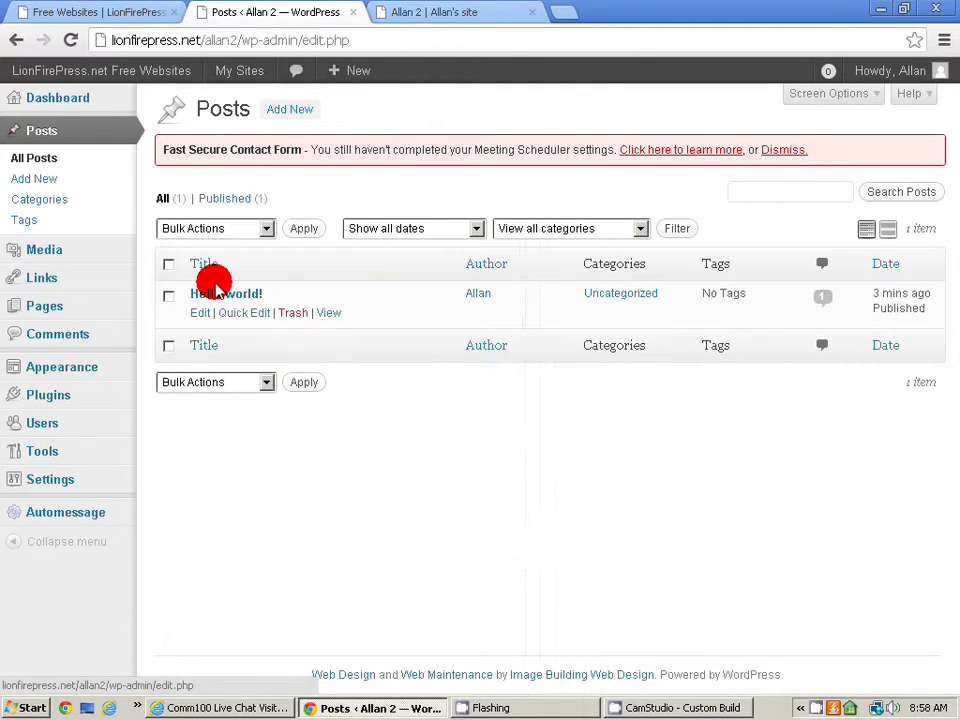
pyautogui.click(289, 316)
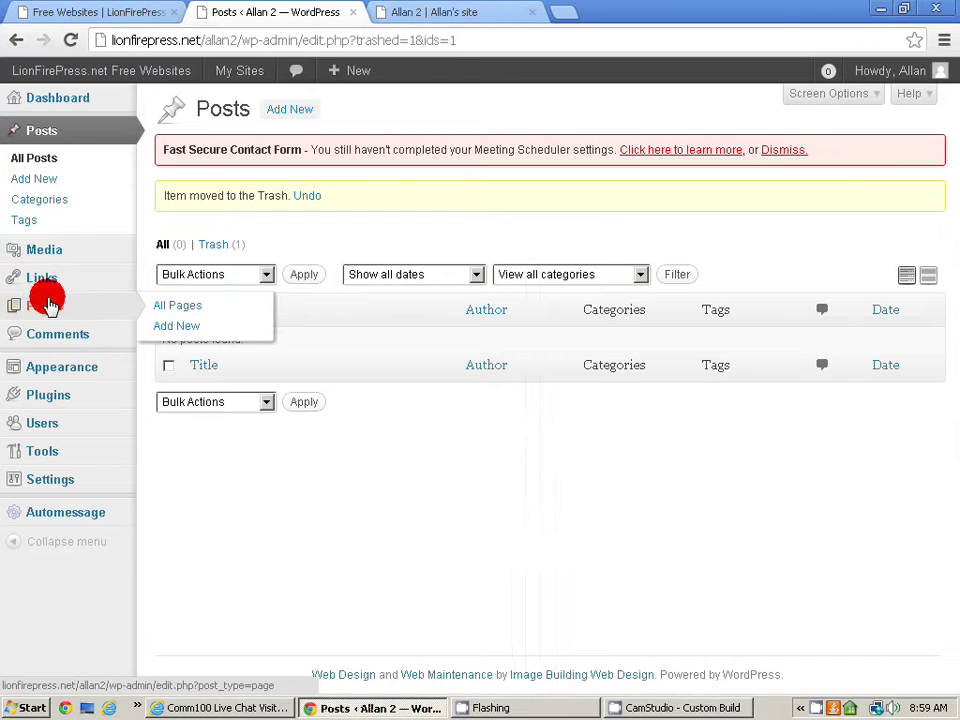
# Open the list of all pages and move "Sample Page" to the trash
pyautogui.click(55, 313)
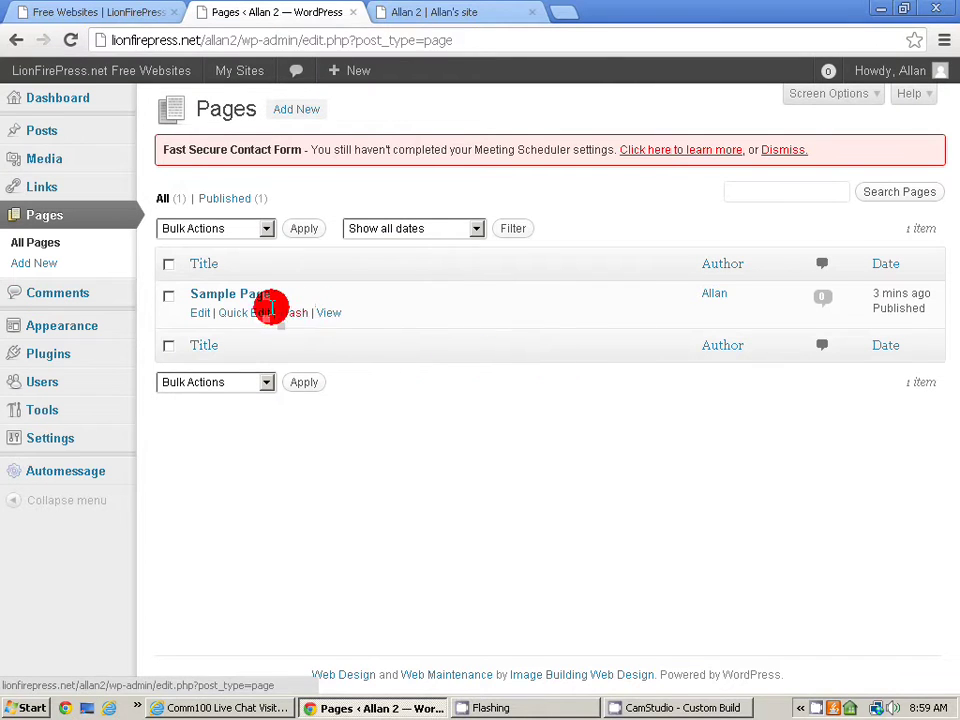
pyautogui.click(289, 316)
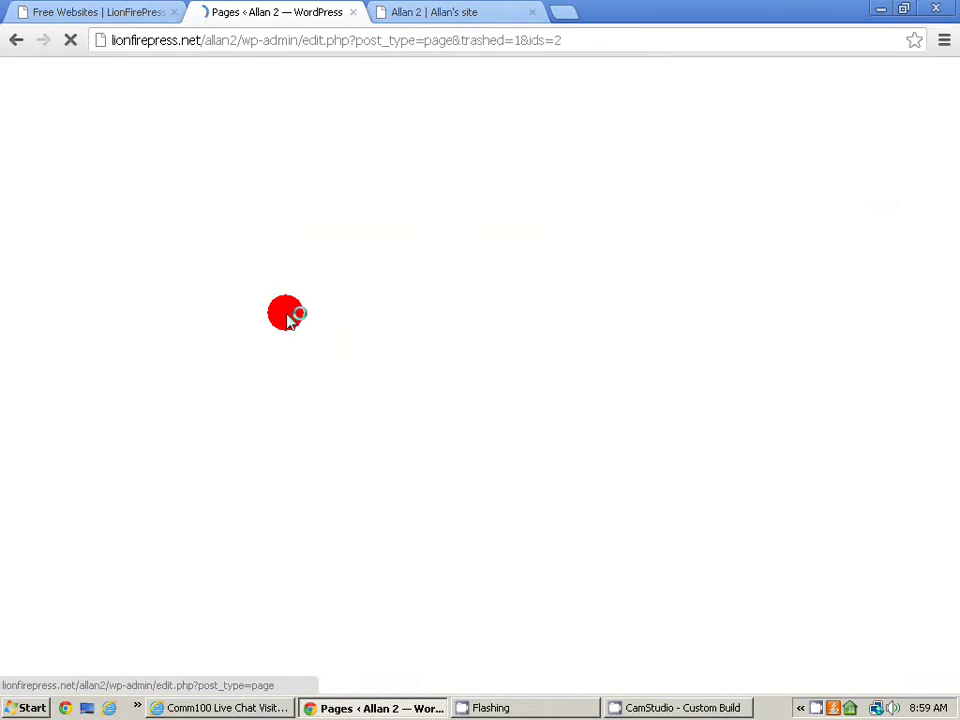
pyautogui.rightClick(286, 314)
pyautogui.click(552, 402)
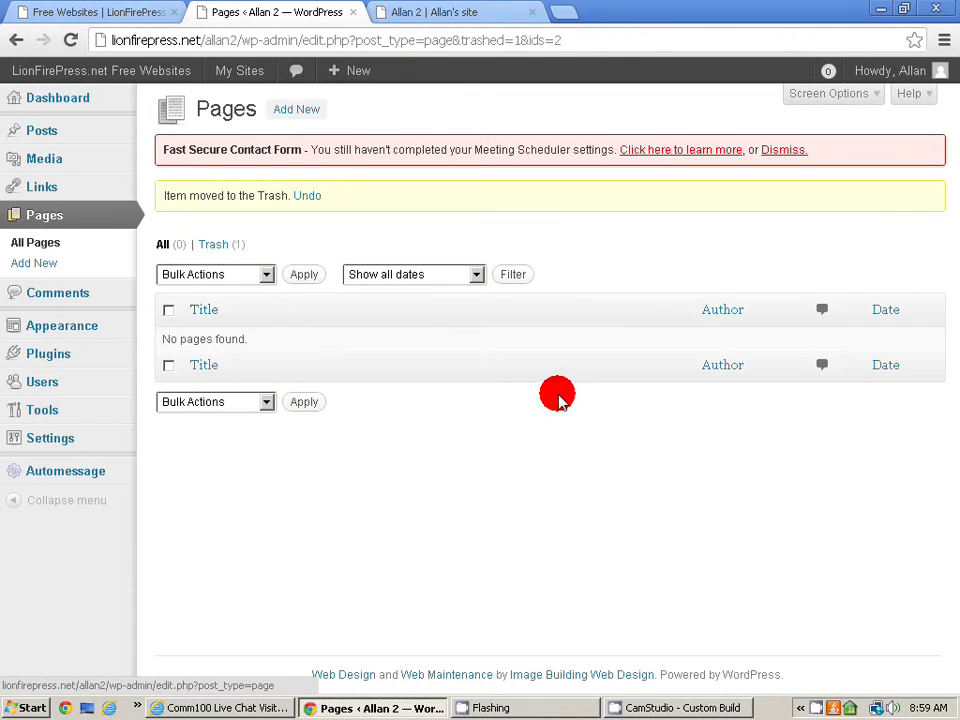
# Add a new page titled "Home" with the text "This is home." and publish it
pyautogui.click(33, 263)
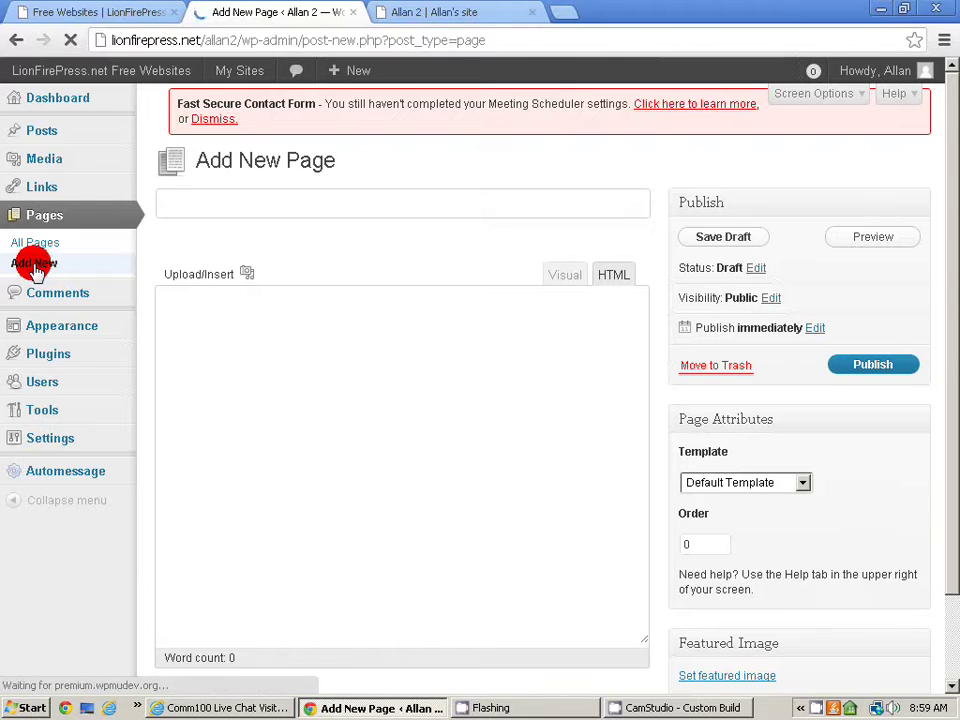
pyautogui.write('Ho')
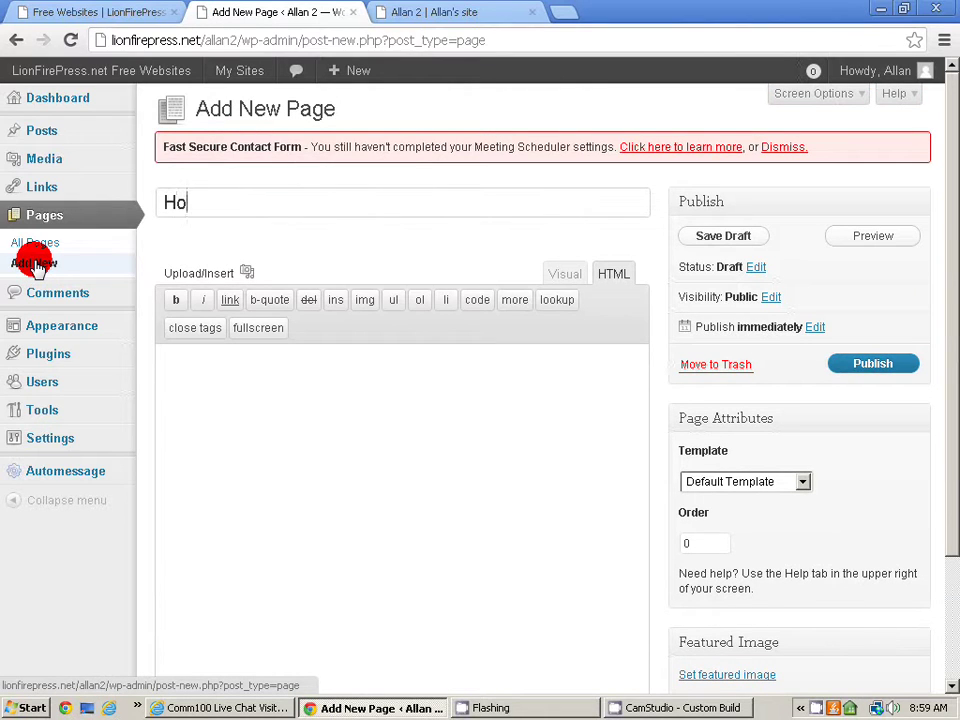
pyautogui.write('me')
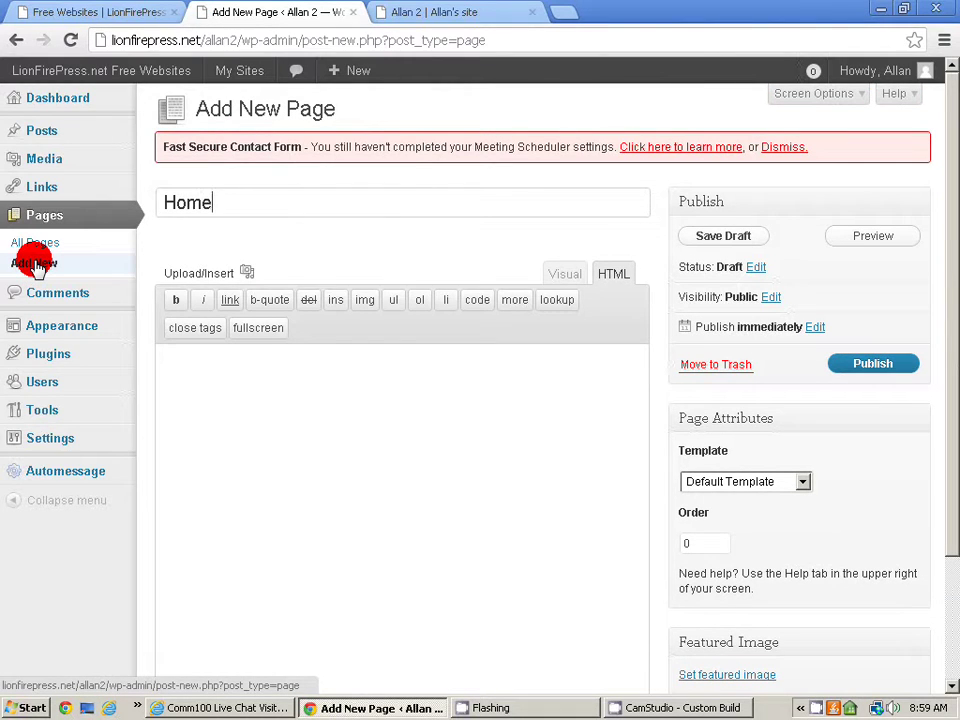
pyautogui.click(190, 358)
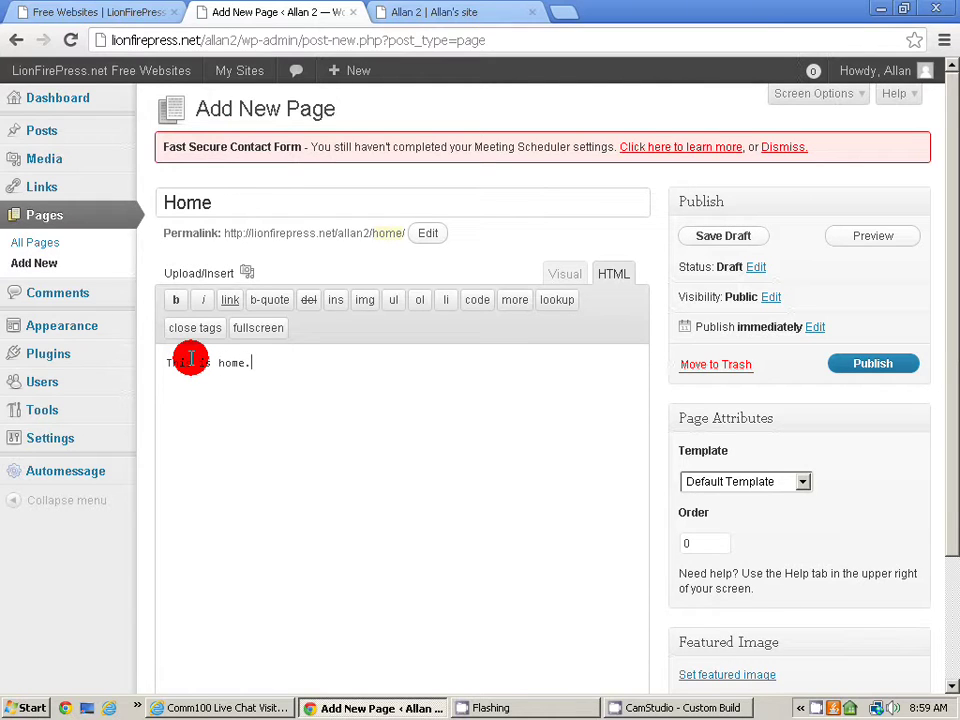
pyautogui.click(888, 366)
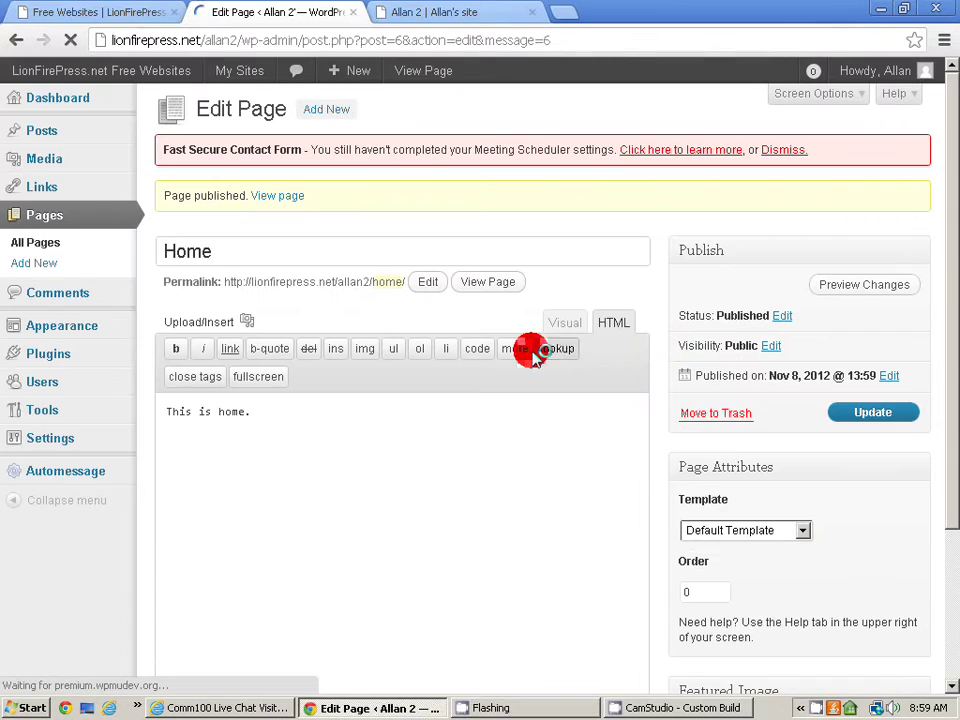
# Add a new page titled "Contact" with an empty body and publish it
pyautogui.click(36, 262)
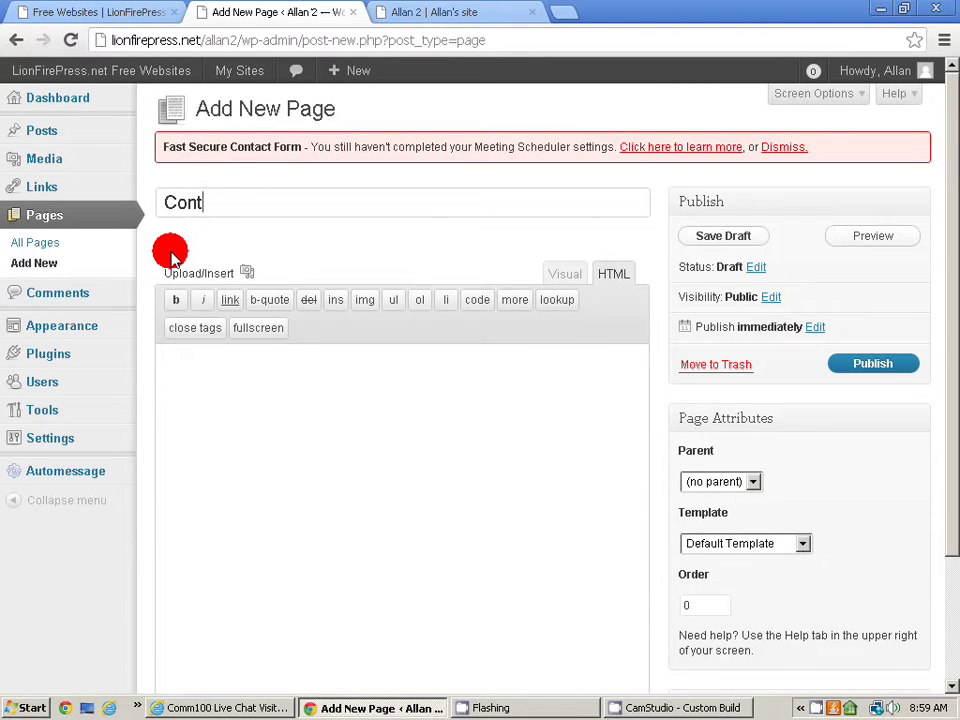
pyautogui.write('act')
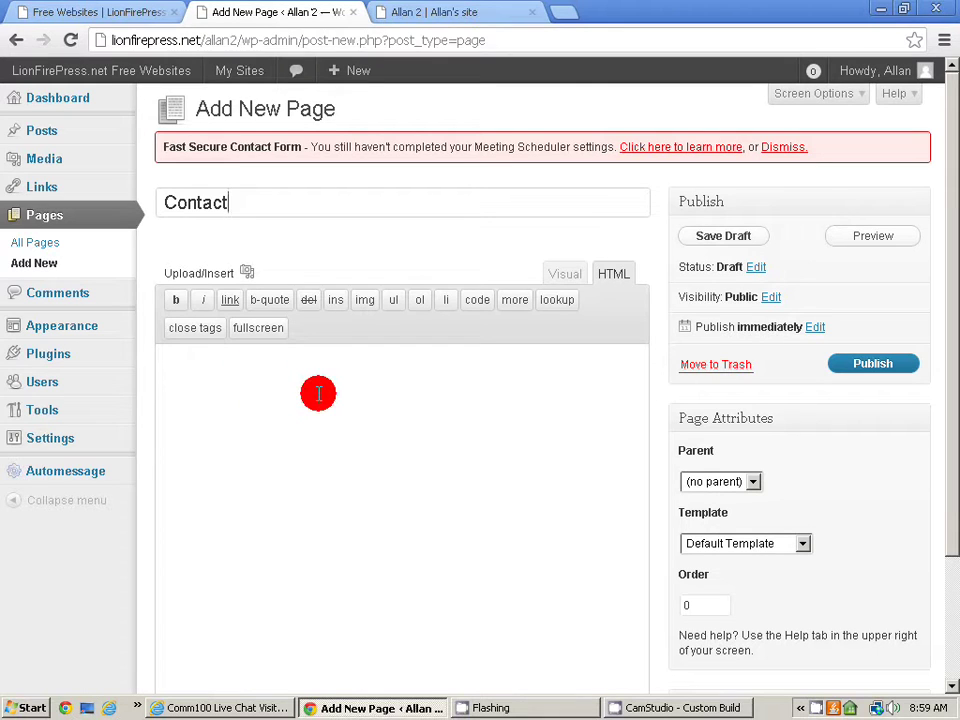
pyautogui.click(858, 366)
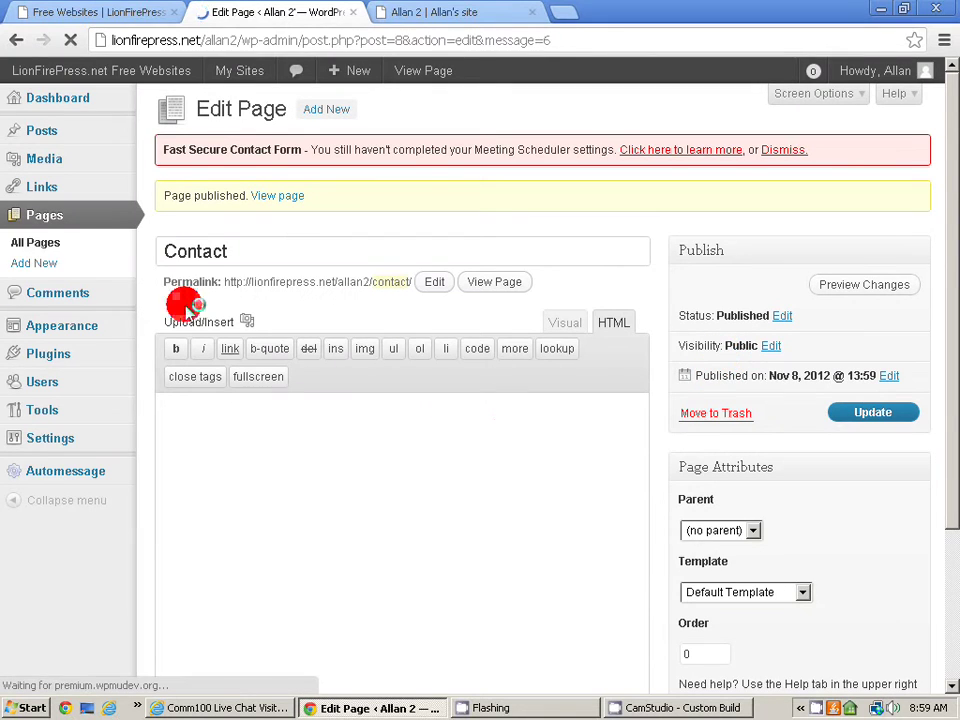
# Add a new page titled "About" with the text "This is the about page." and publish it
pyautogui.click(34, 263)
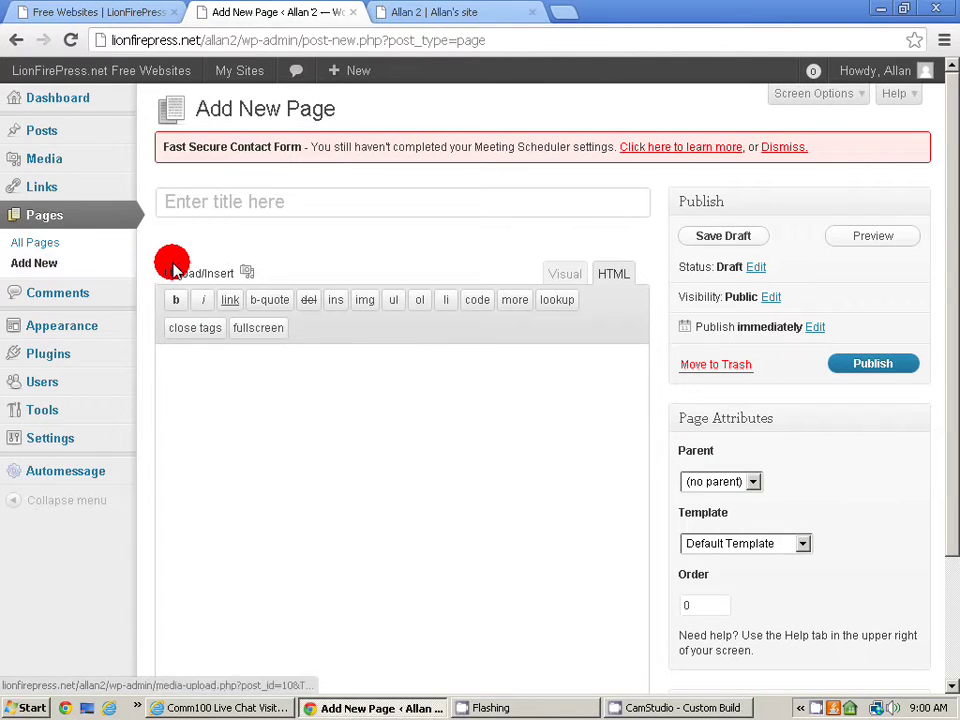
pyautogui.write('About')
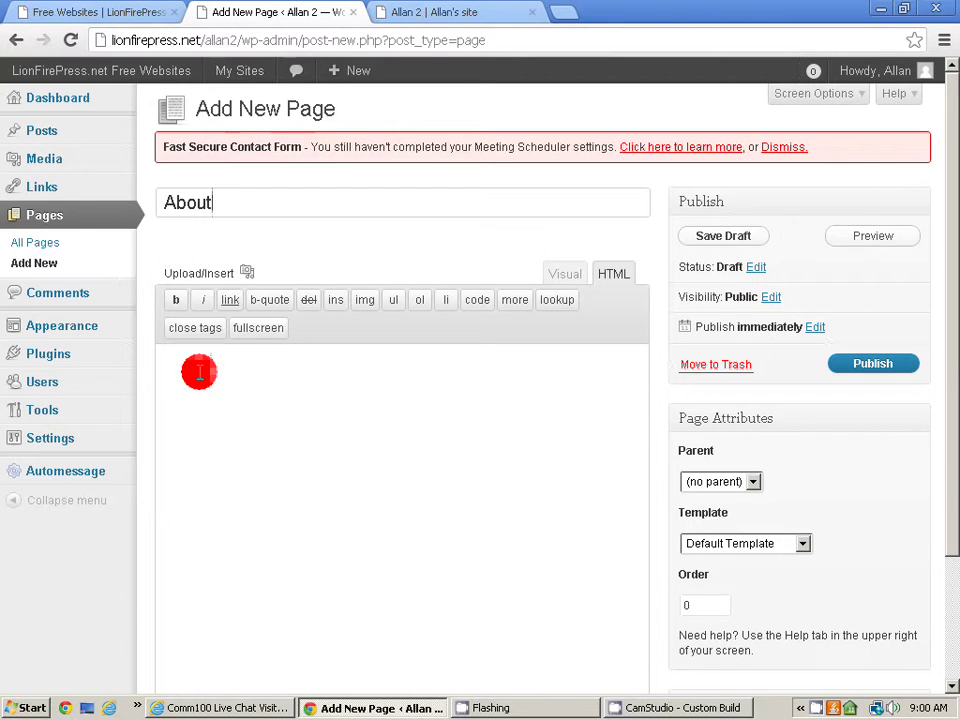
pyautogui.click(209, 408)
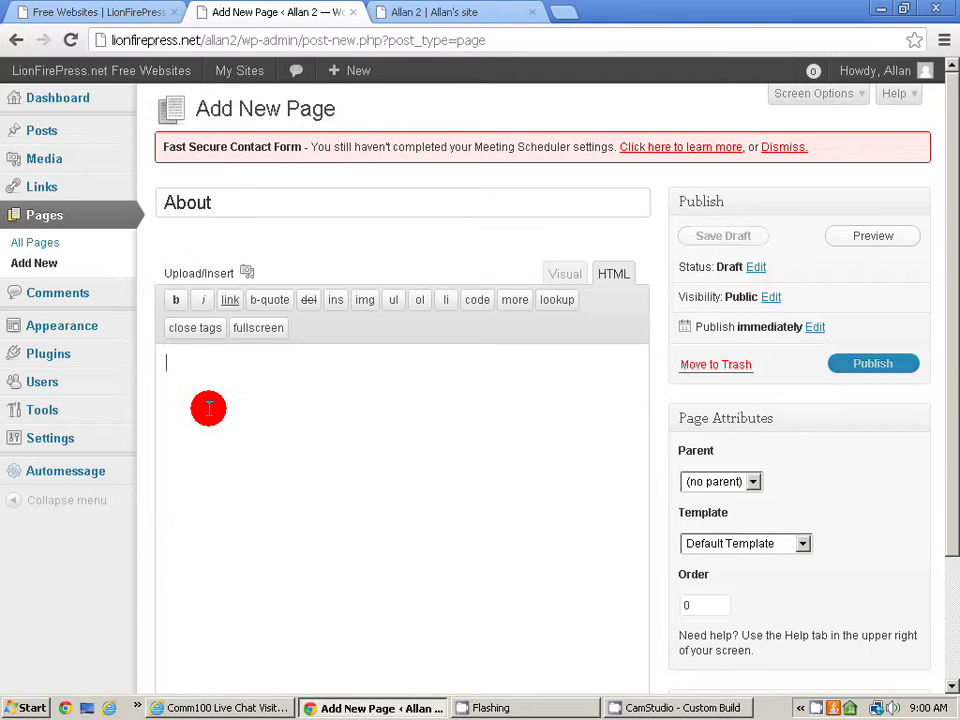
pyautogui.write('This is the about page.')
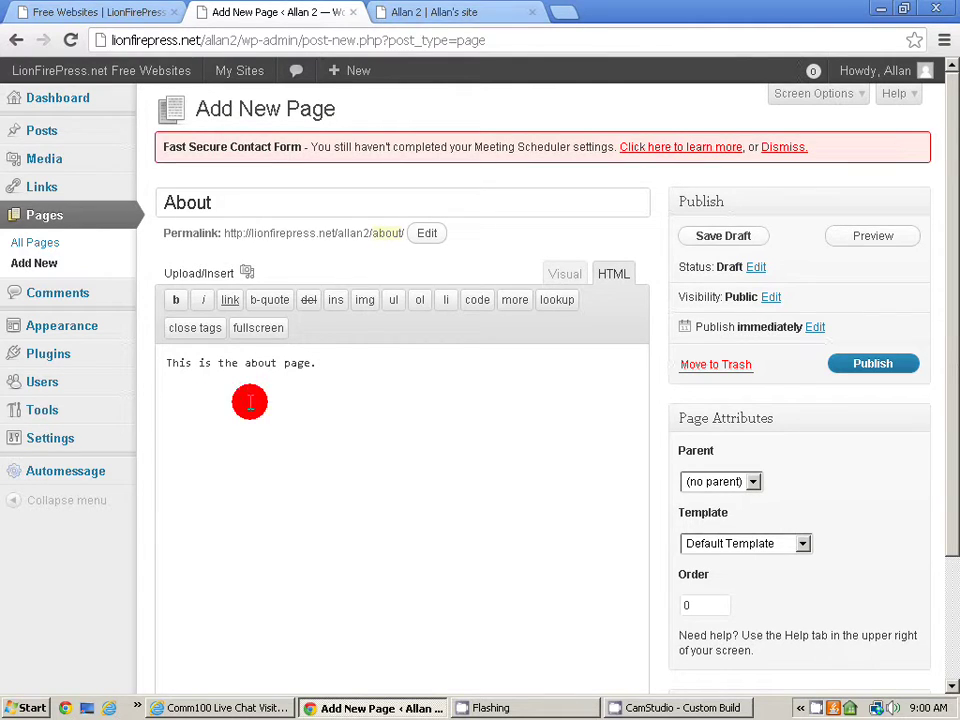
pyautogui.click(886, 364)
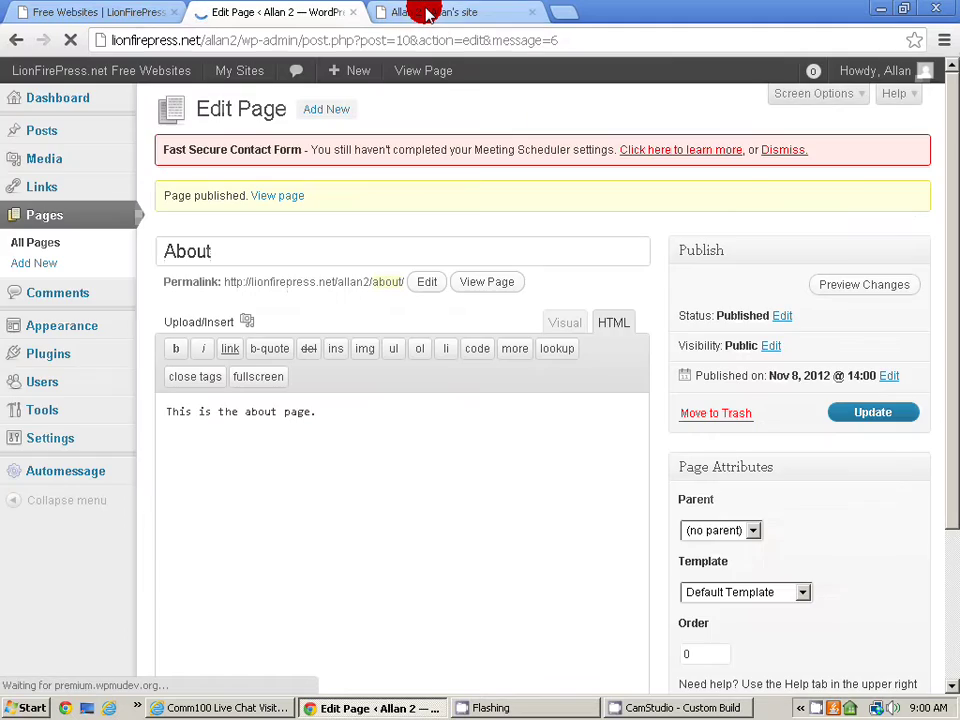
# Switch to the tab with the site's front page, reload it, and look over its navigation, content and sidebar
pyautogui.click(422, 13)
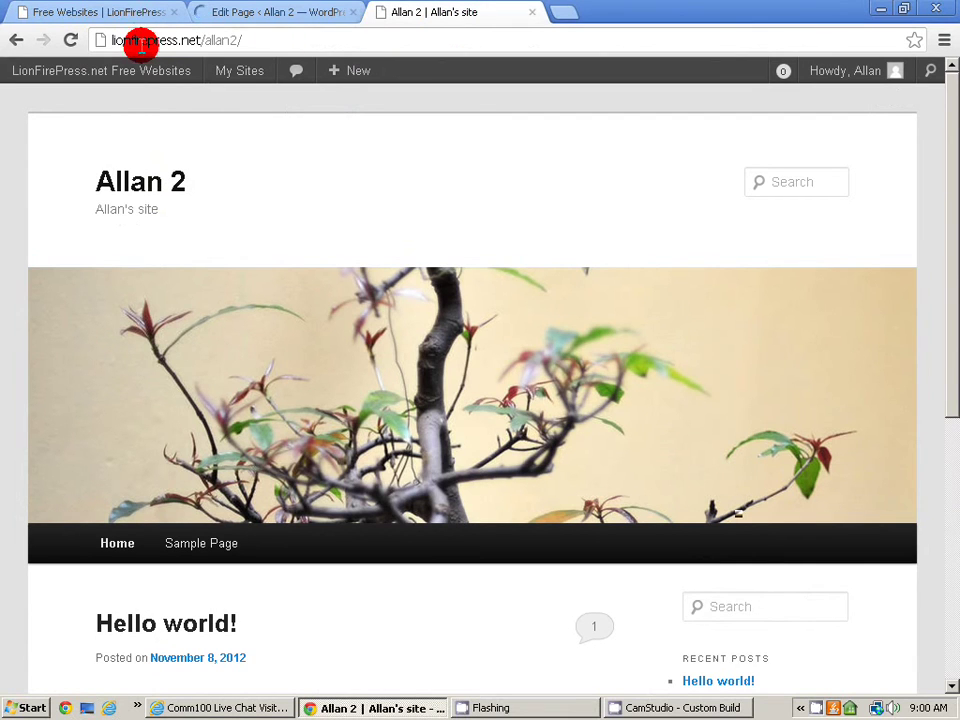
pyautogui.click(70, 40)
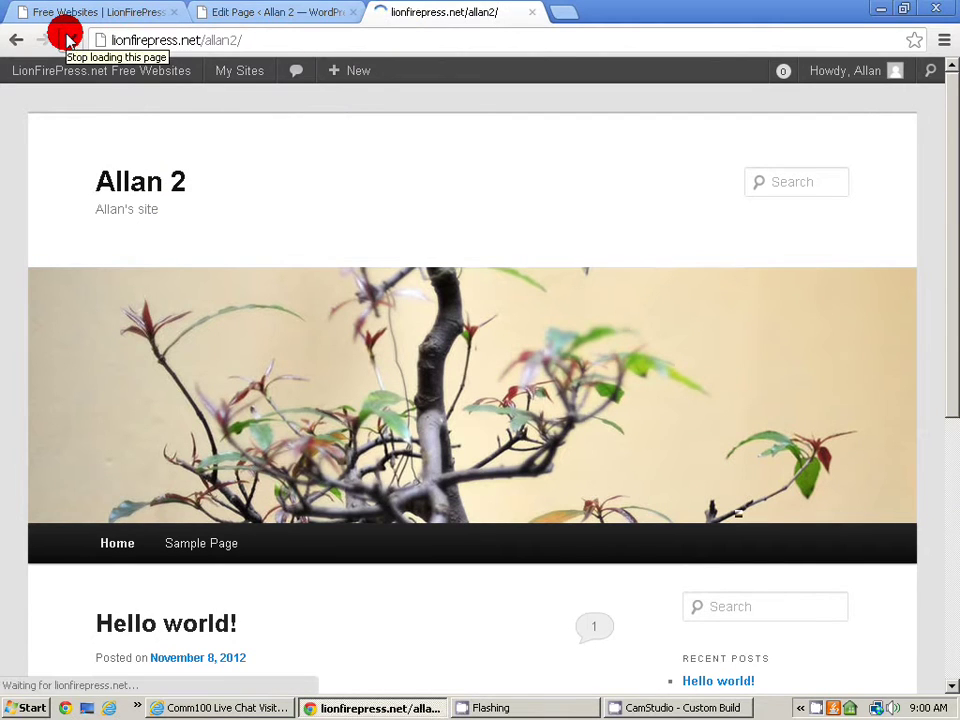
pyautogui.scroll(-3, 277, 158)
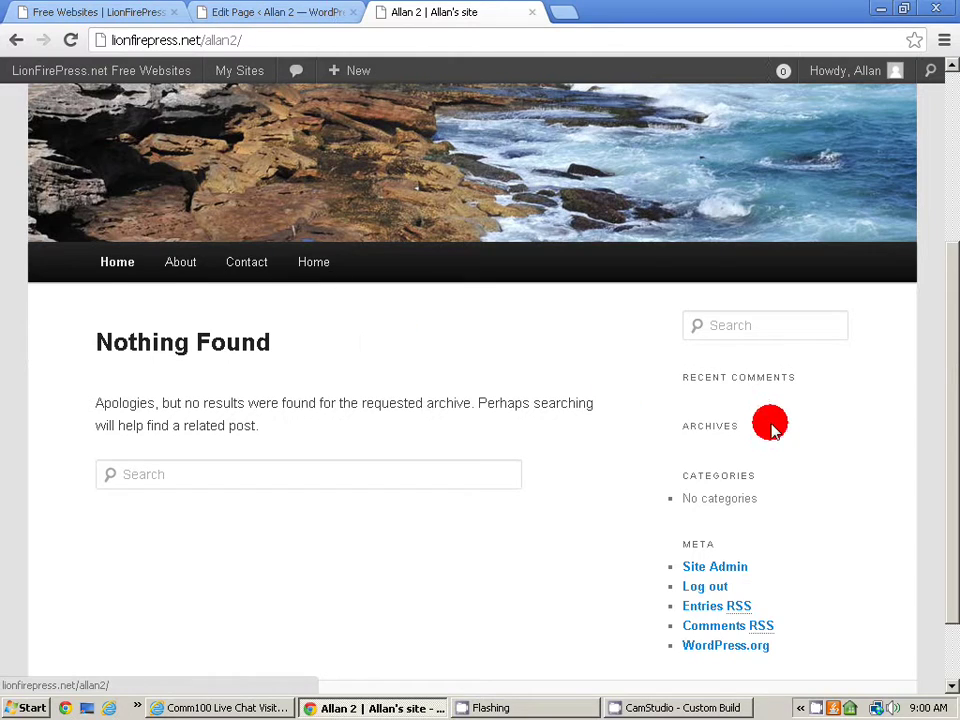
pyautogui.scroll(-2, 724, 422)
pyautogui.scroll(4, 728, 425)
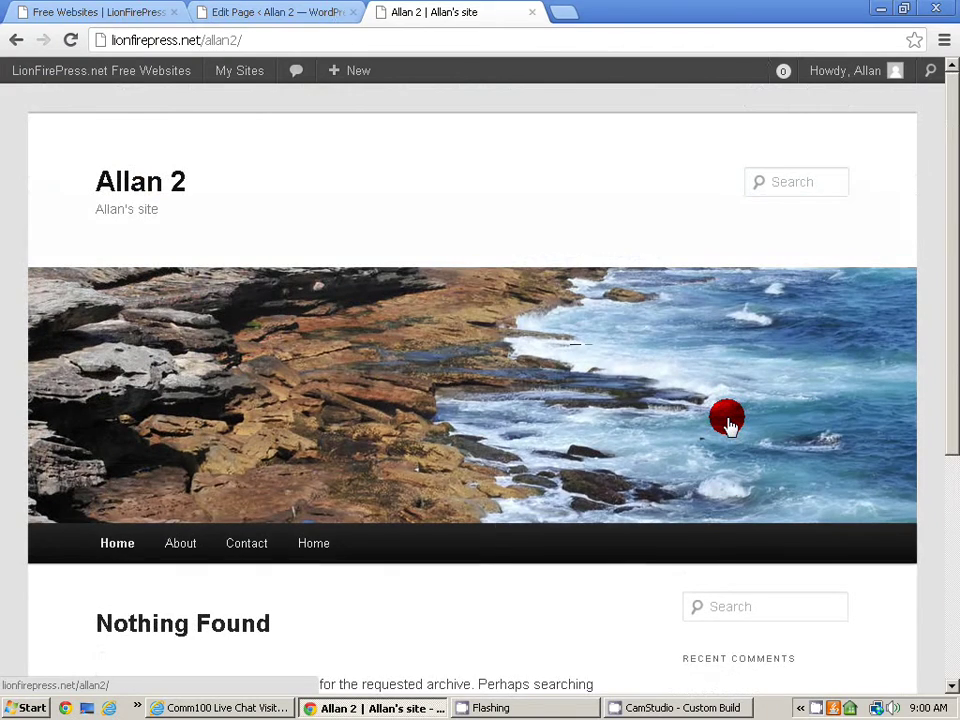
pyautogui.scroll(-2, 726, 420)
pyautogui.scroll(2, 724, 418)
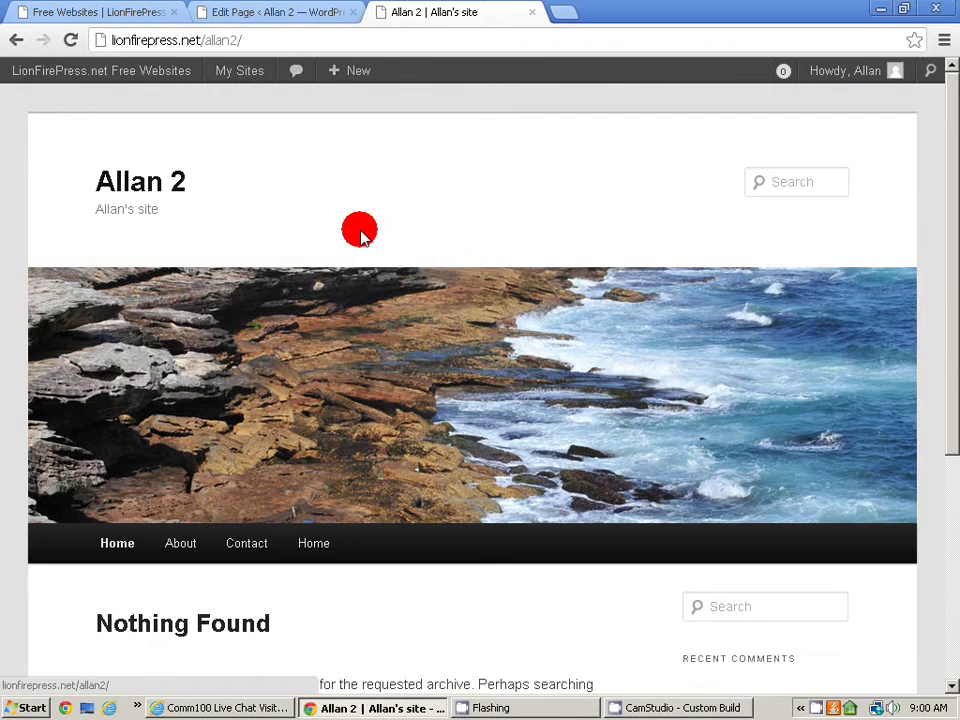
# Return to the dashboard tab and change the site title to "XYZ Company" in the General Settings
pyautogui.click(265, 16)
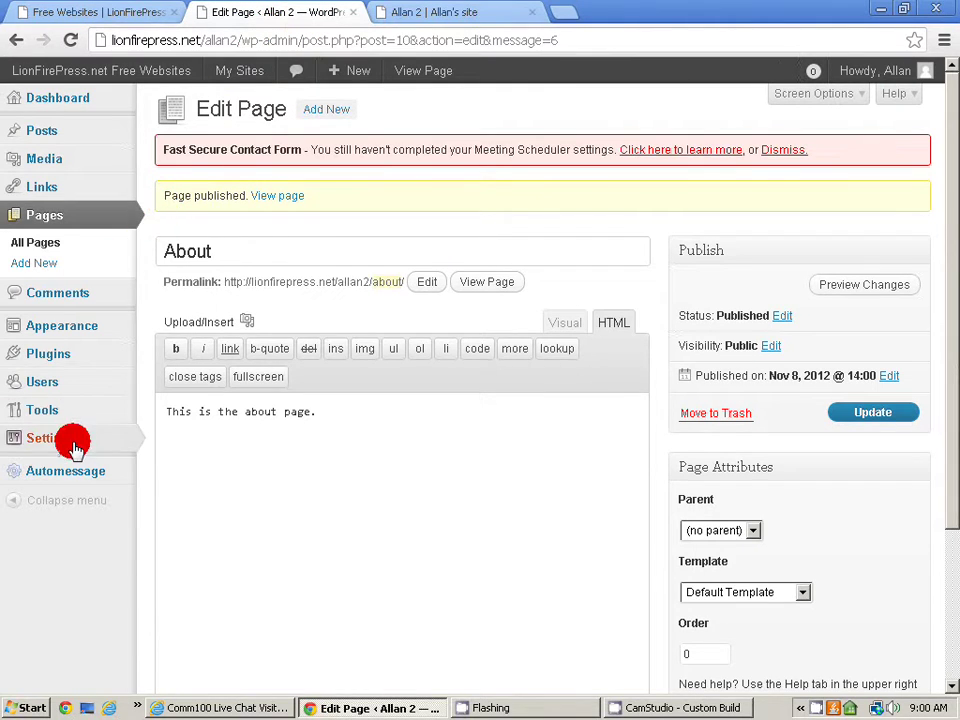
pyautogui.moveTo(90, 443)
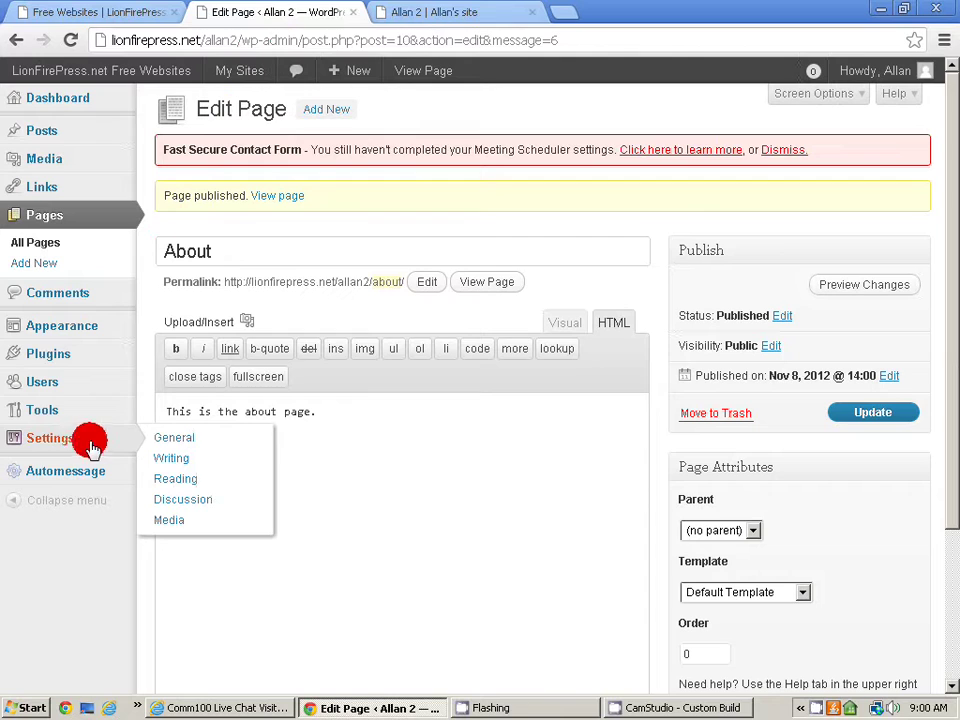
pyautogui.click(183, 440)
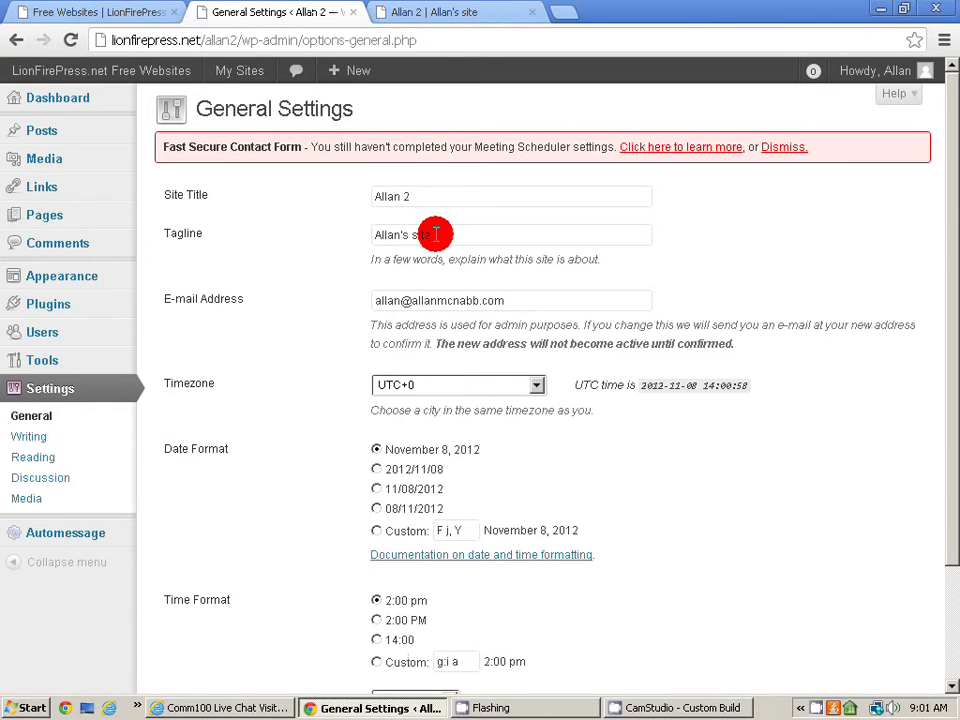
pyautogui.click(409, 196)
pyautogui.moveTo(409, 196); pyautogui.dragTo(366, 203)
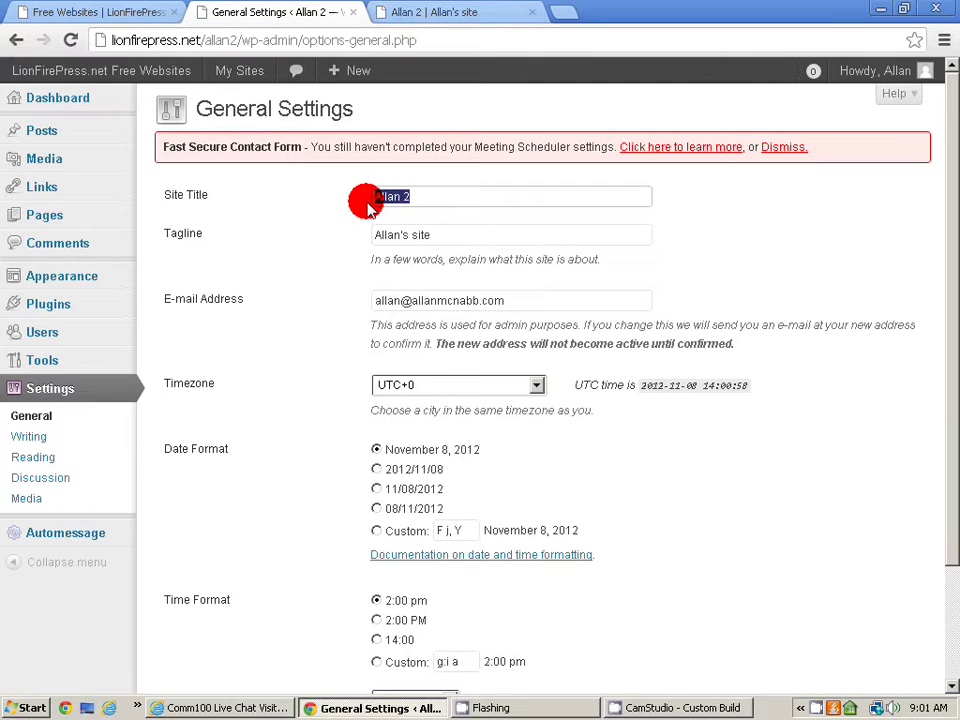
pyautogui.press('BackSpace')
pyautogui.write('XYZ Company')
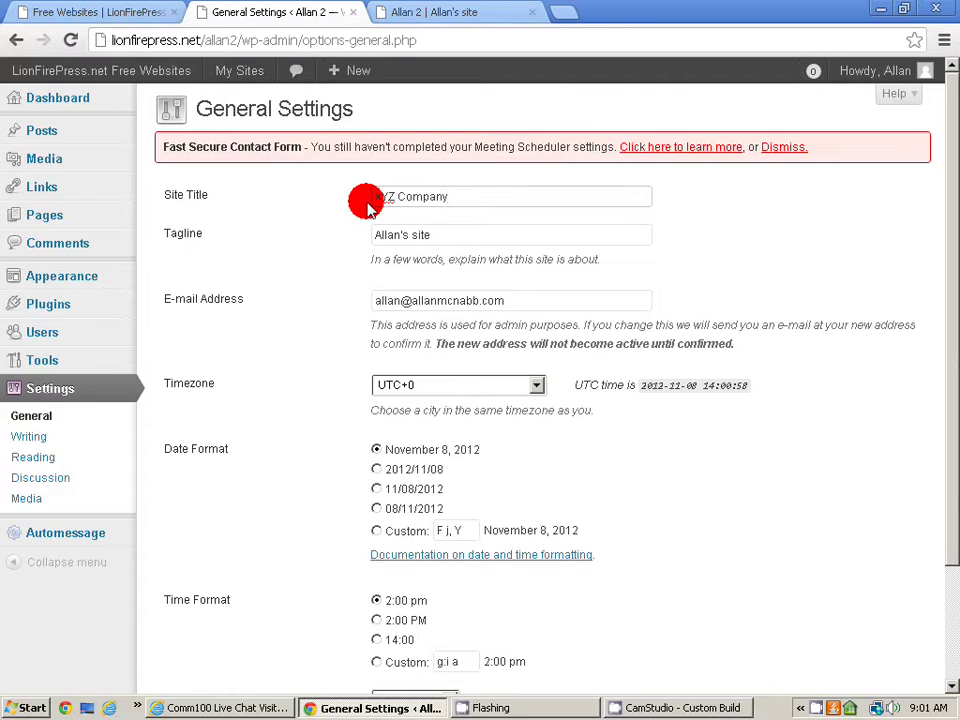
# Replace the tagline with "This is the best" followed by a long row of dots, and save the general settings
pyautogui.press('Tab')
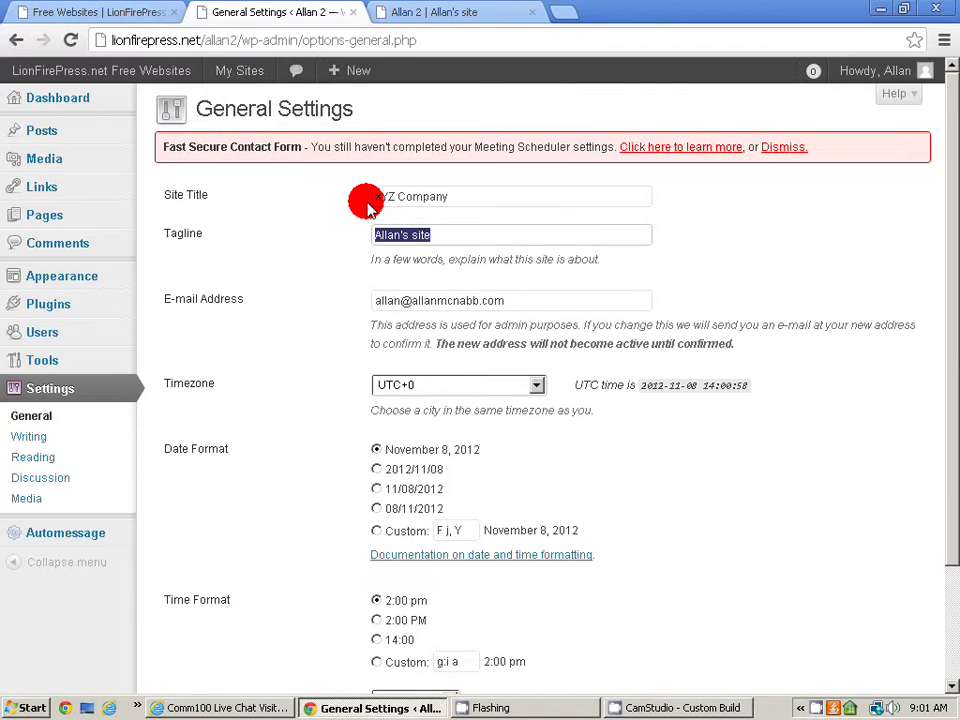
pyautogui.write('This is the ')
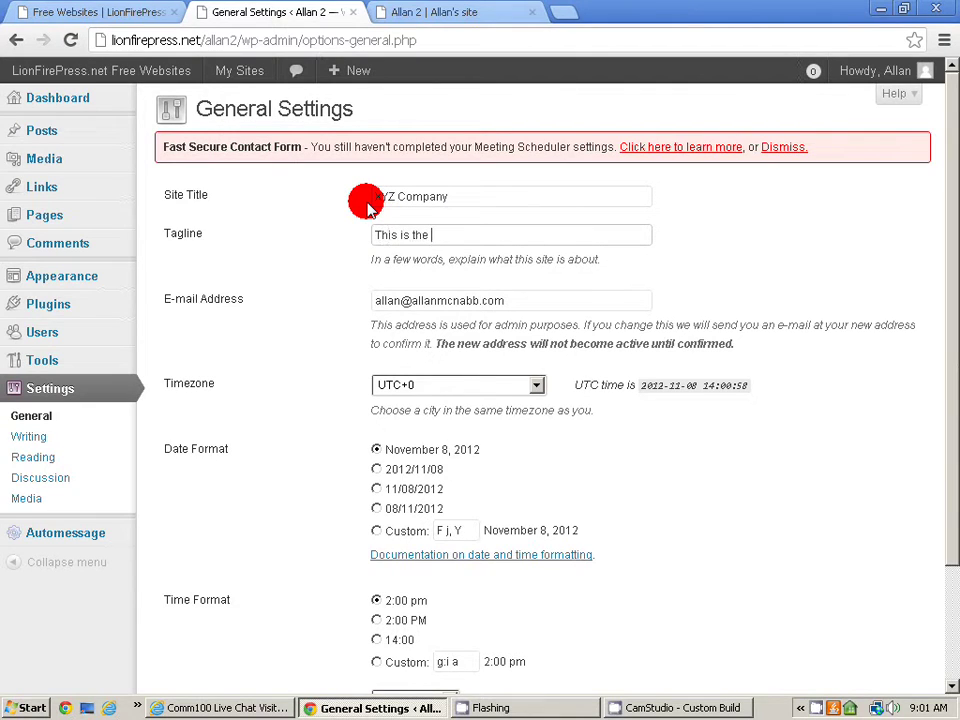
pyautogui.write('best......................')
pyautogui.click(372, 299)
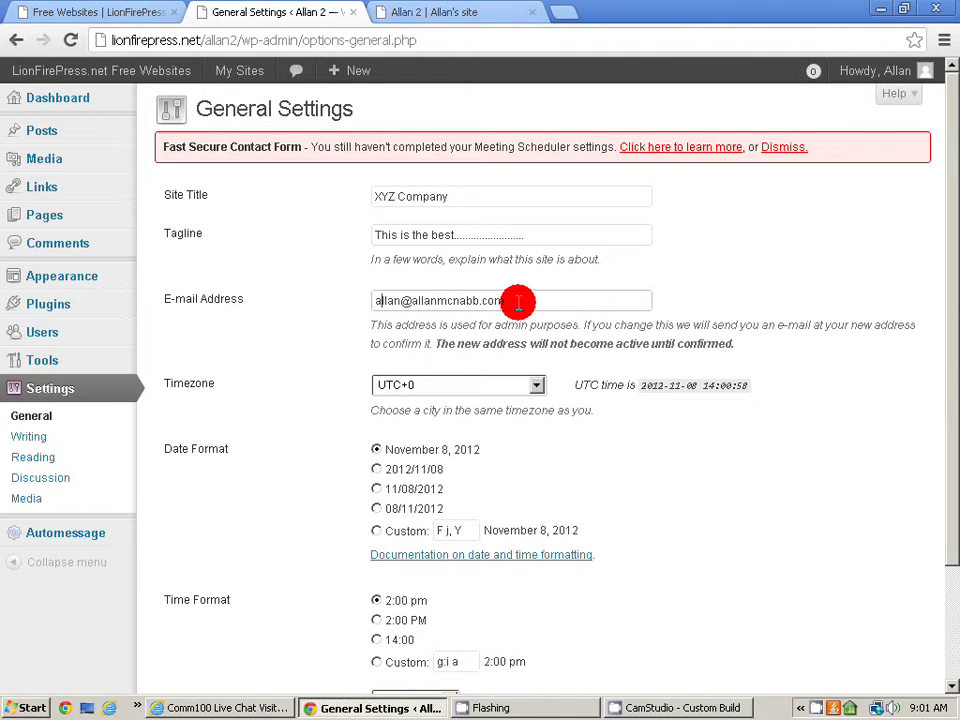
pyautogui.scroll(-3, 518, 302)
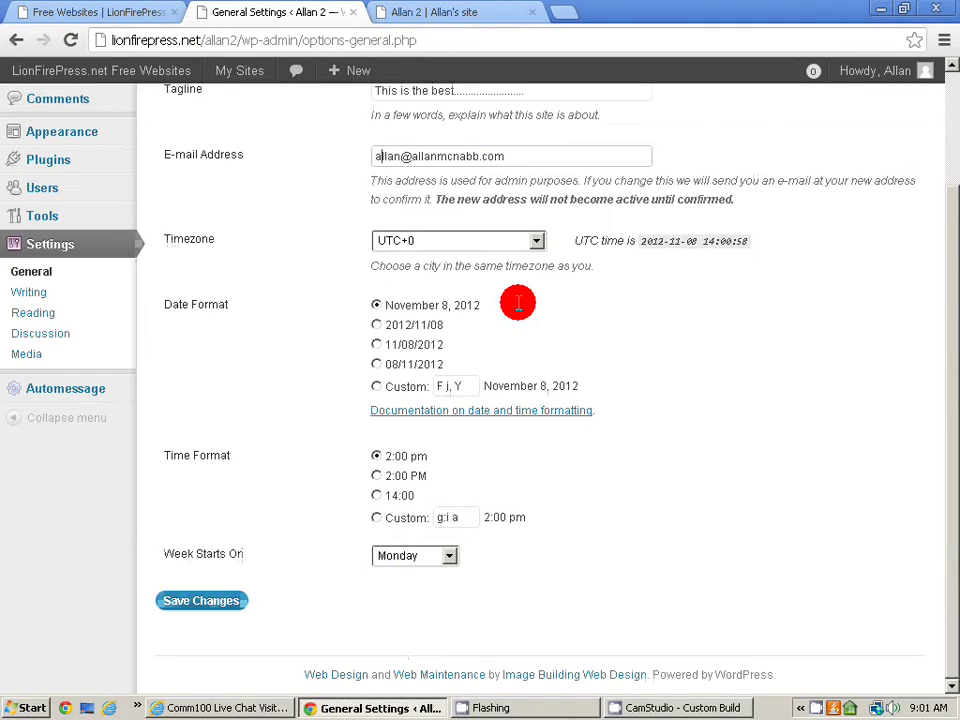
pyautogui.click(228, 602)
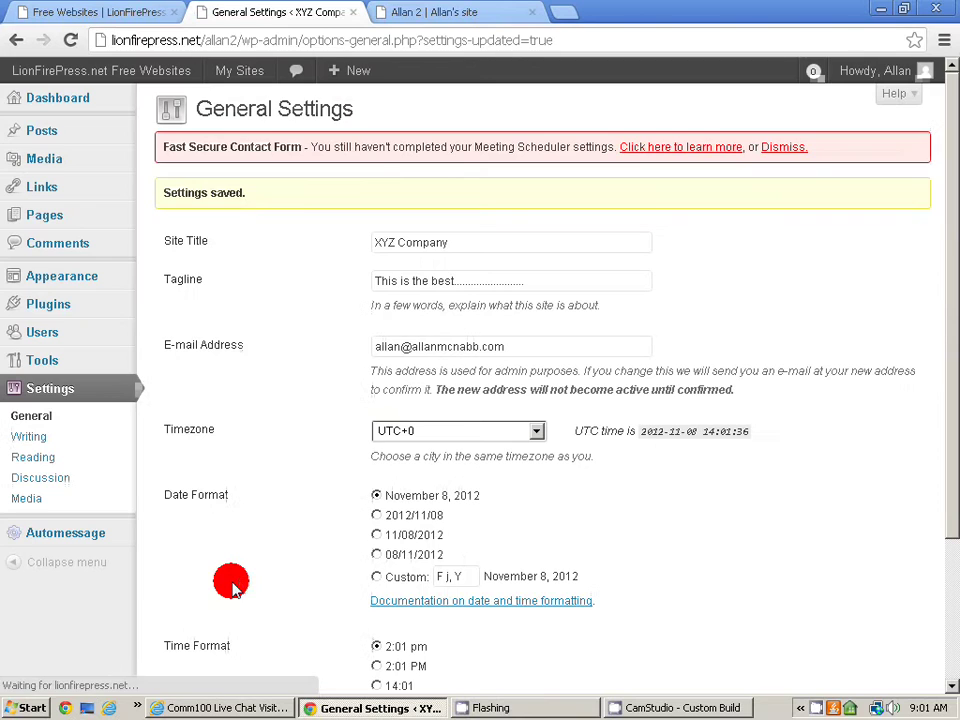
# In the Reading Settings, make the front page display a static page, choose Home as the front page, and save the changes
pyautogui.click(46, 457)
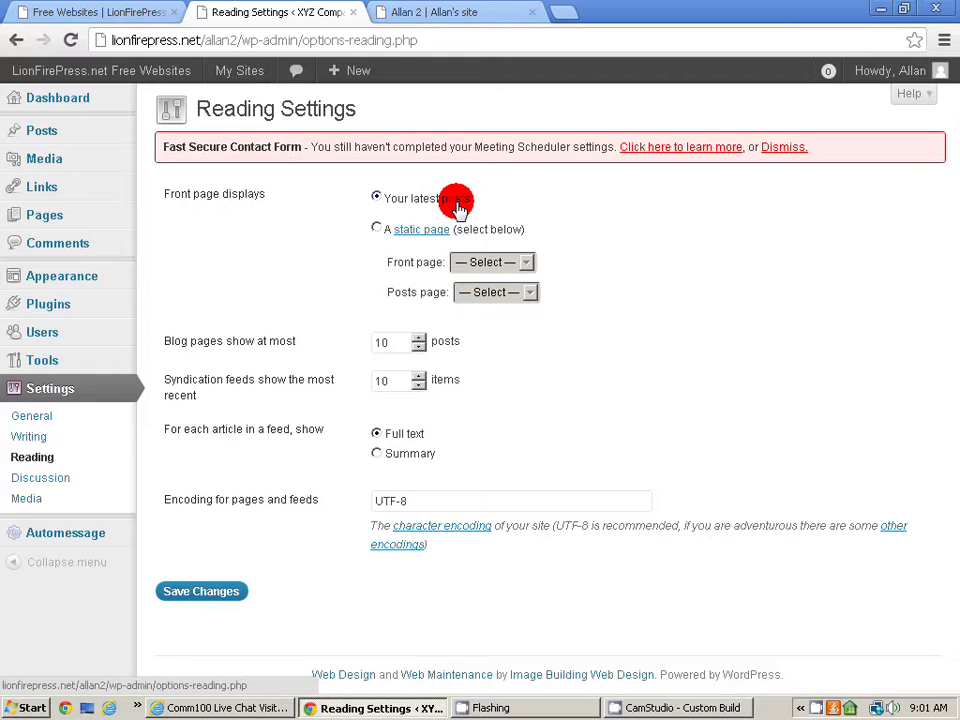
pyautogui.click(377, 229)
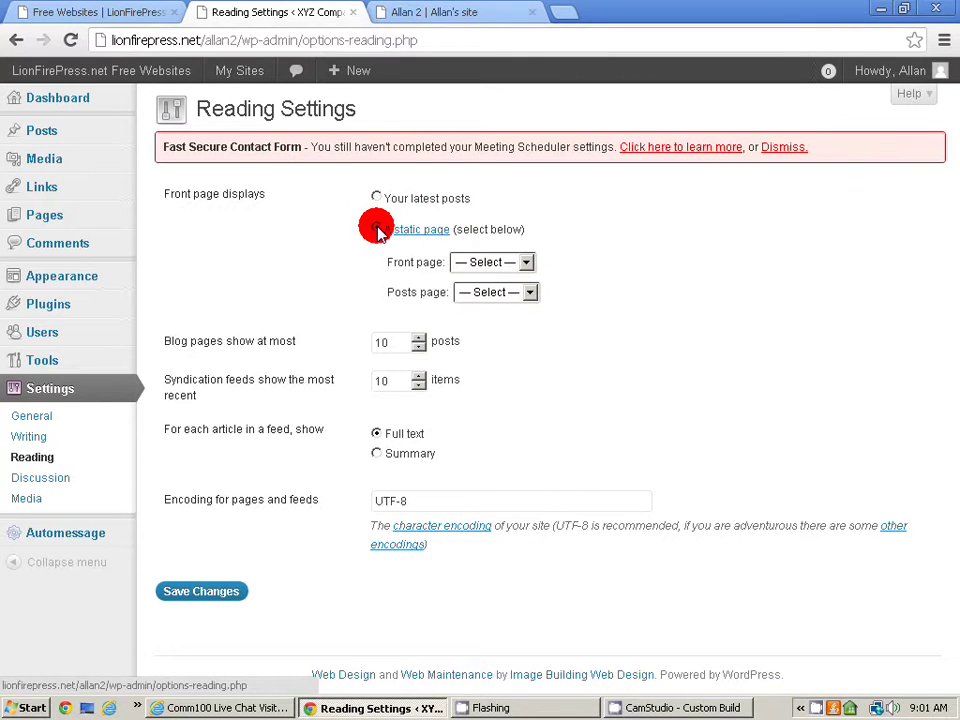
pyautogui.click(526, 262)
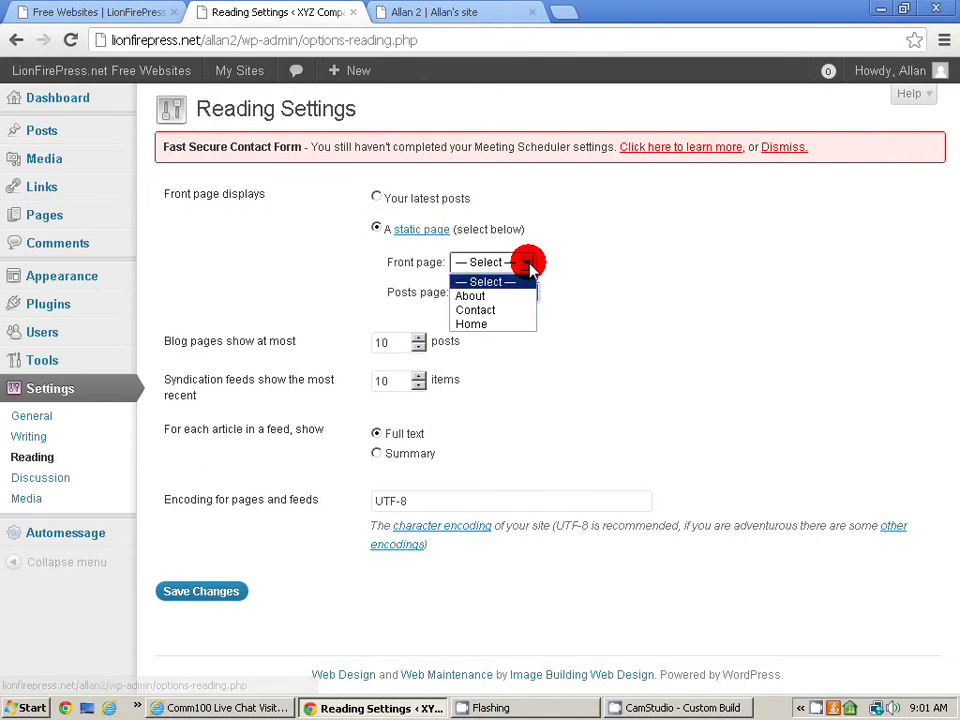
pyautogui.click(514, 323)
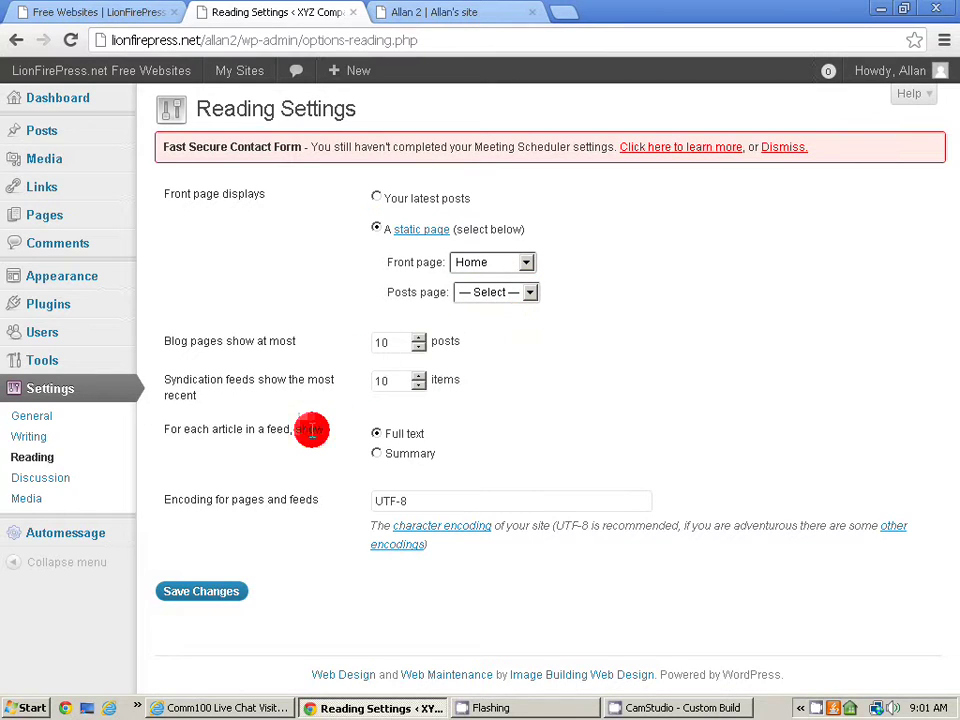
pyautogui.click(212, 592)
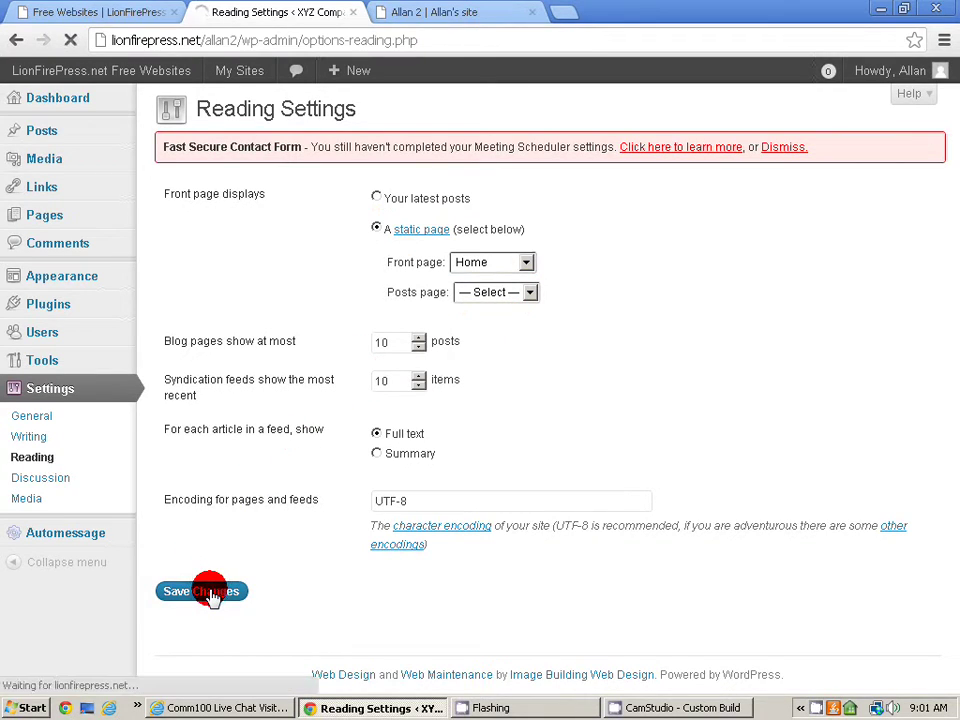
# Switch to the site's tab, reload it, and look over the front page's navigation, content and comment form
pyautogui.click(475, 11)
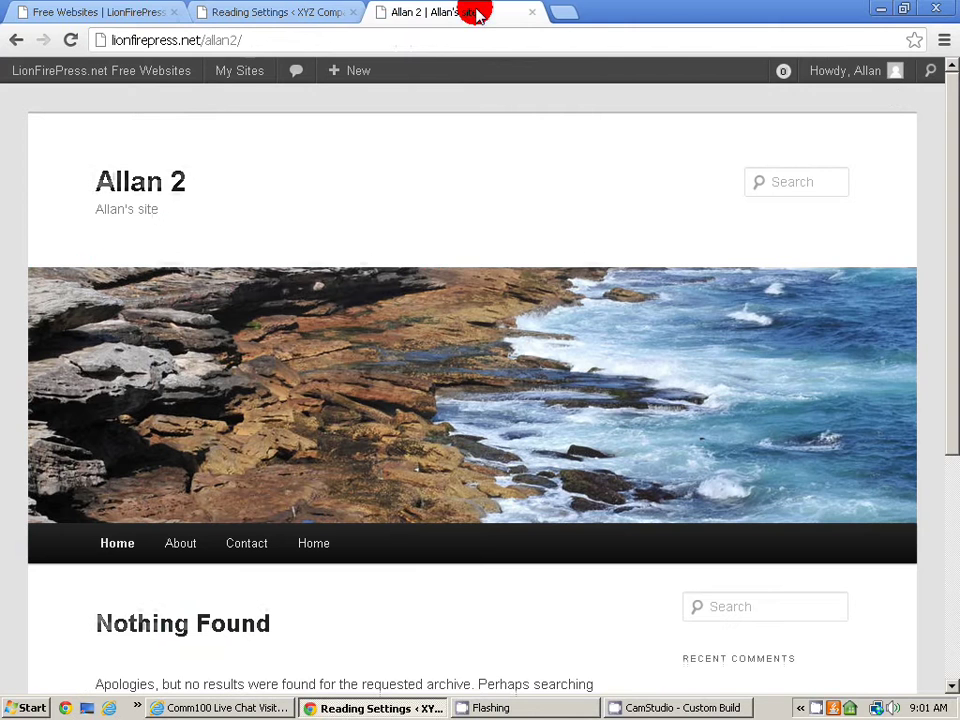
pyautogui.click(70, 41)
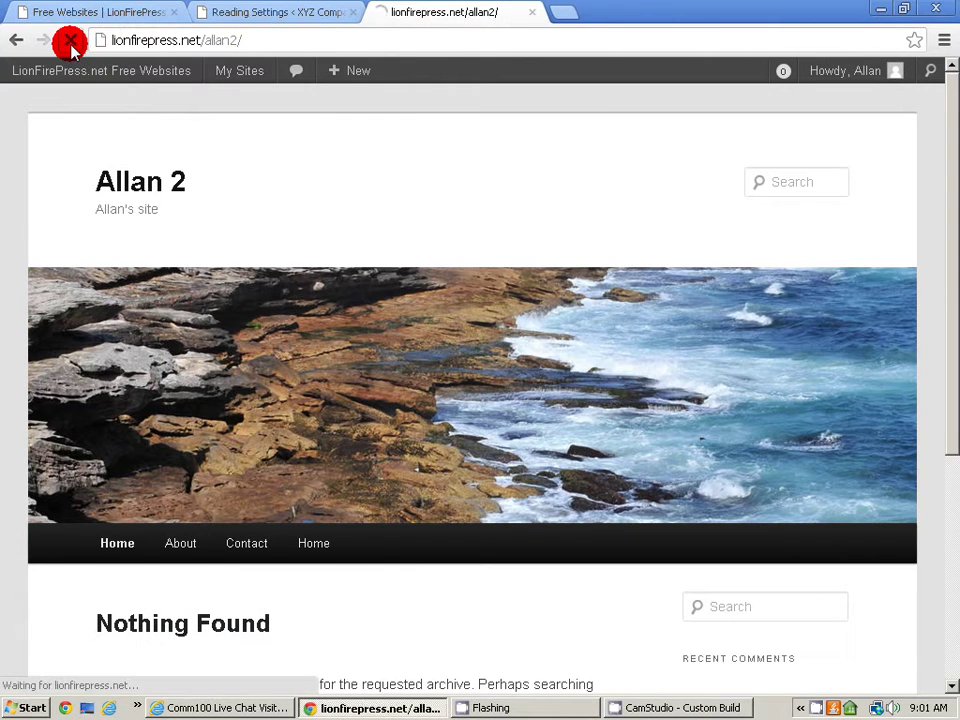
pyautogui.scroll(-6, 216, 120)
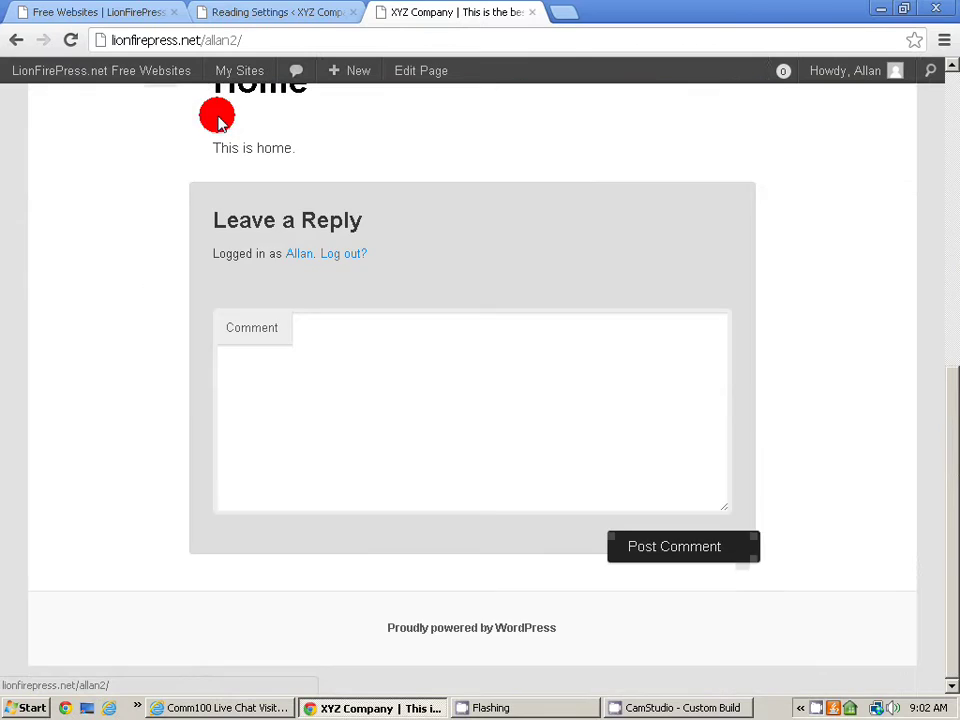
pyautogui.scroll(2, 216, 120)
pyautogui.scroll(1, 218, 120)
pyautogui.scroll(-1, 218, 120)
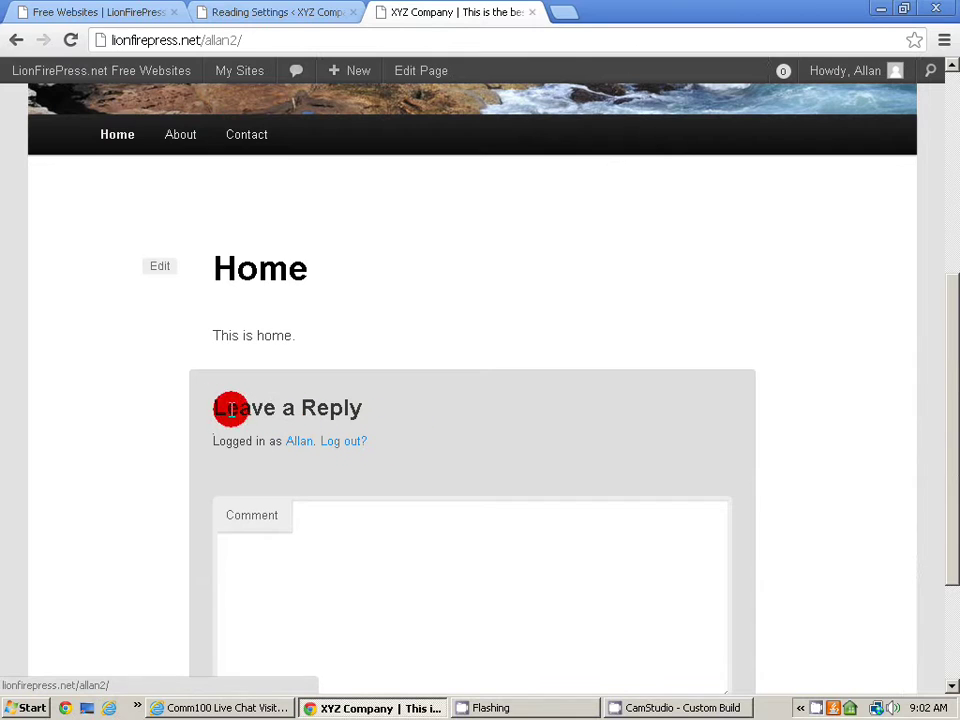
pyautogui.scroll(-2, 435, 520)
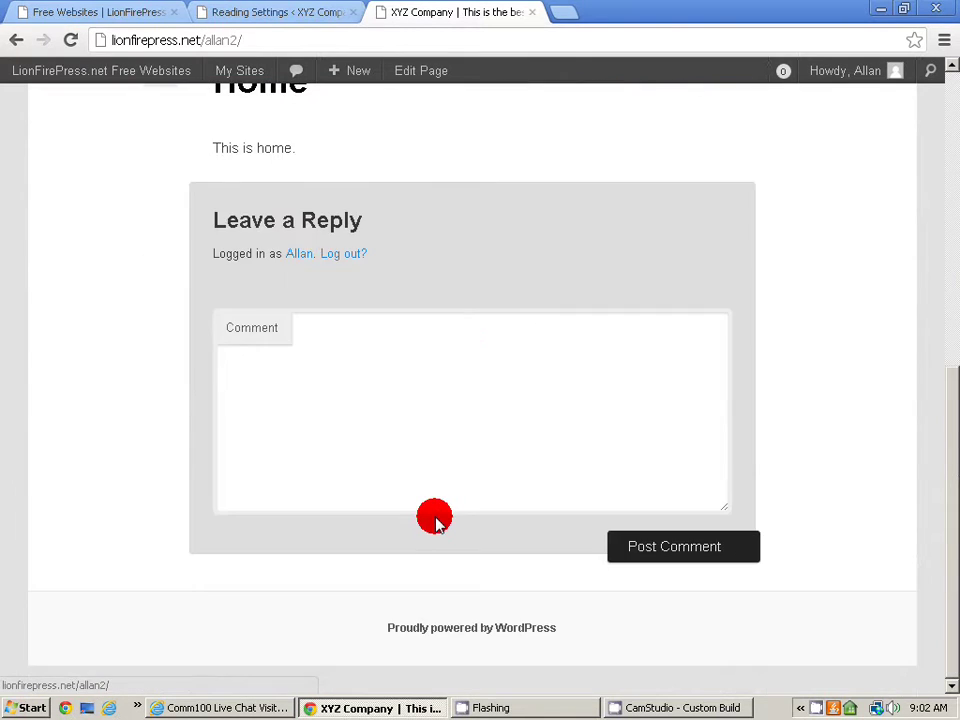
pyautogui.scroll(1, 435, 520)
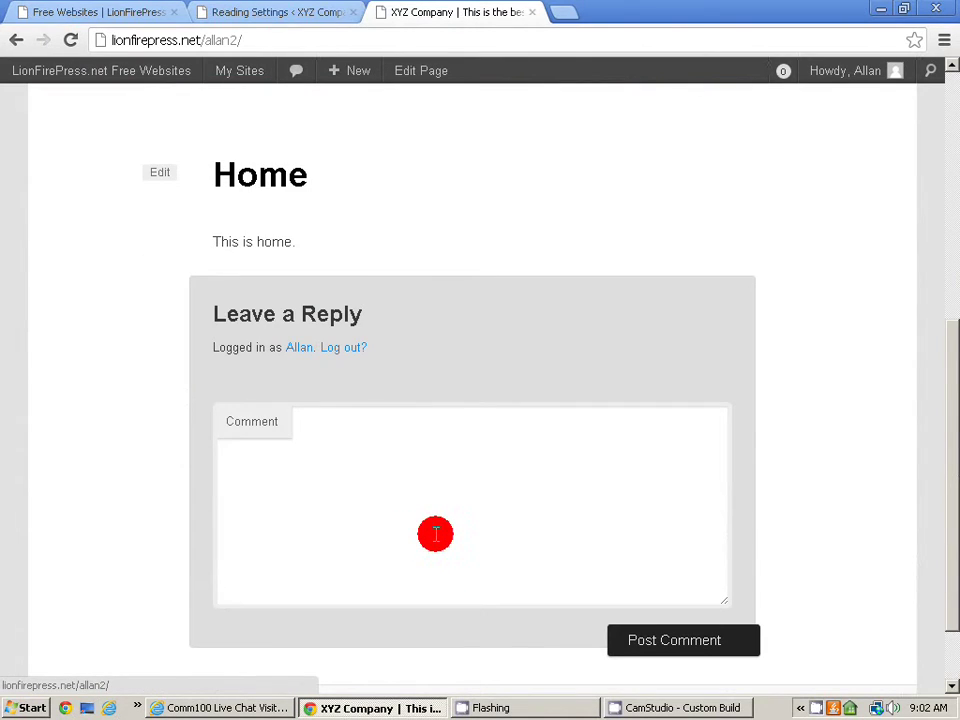
pyautogui.scroll(4, 435, 533)
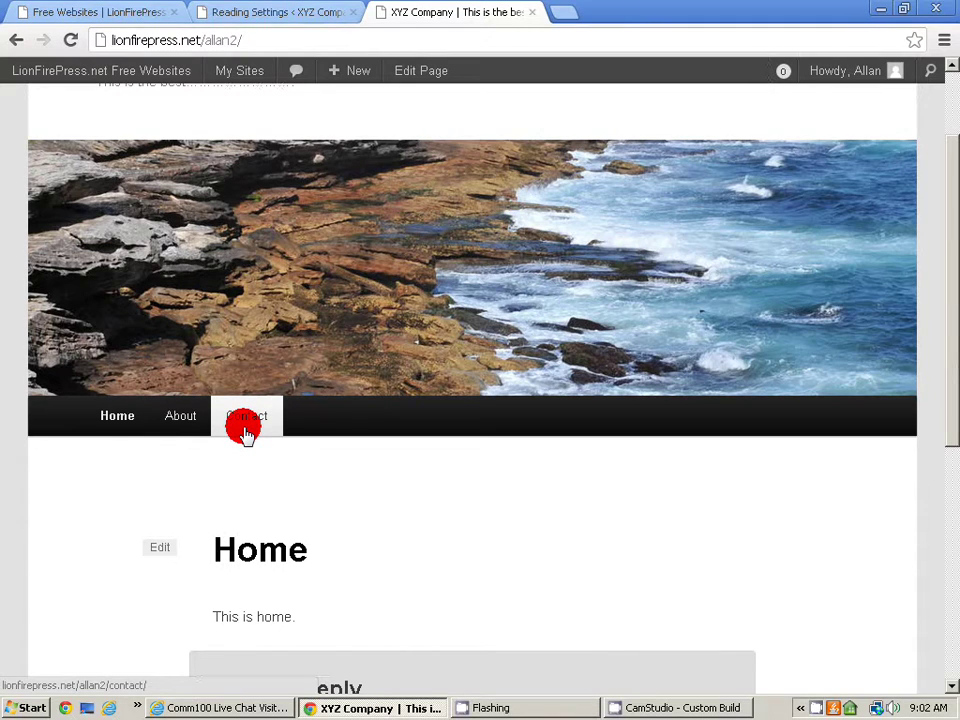
# Return to the dashboard tab and open the list of all pages
pyautogui.click(252, 14)
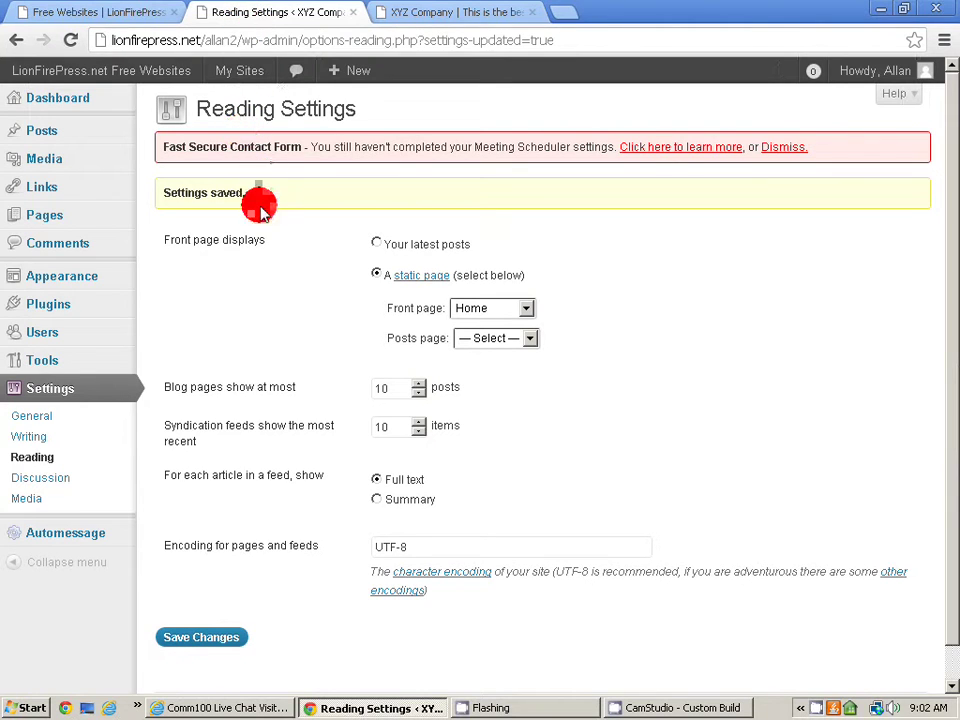
pyautogui.moveTo(35, 210)
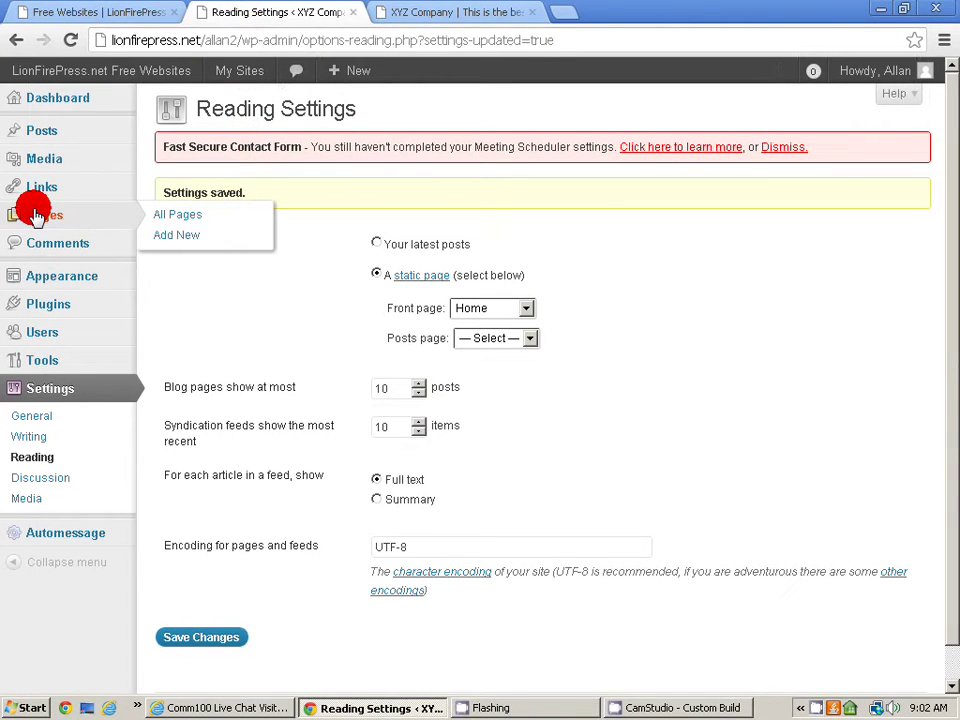
pyautogui.click(165, 216)
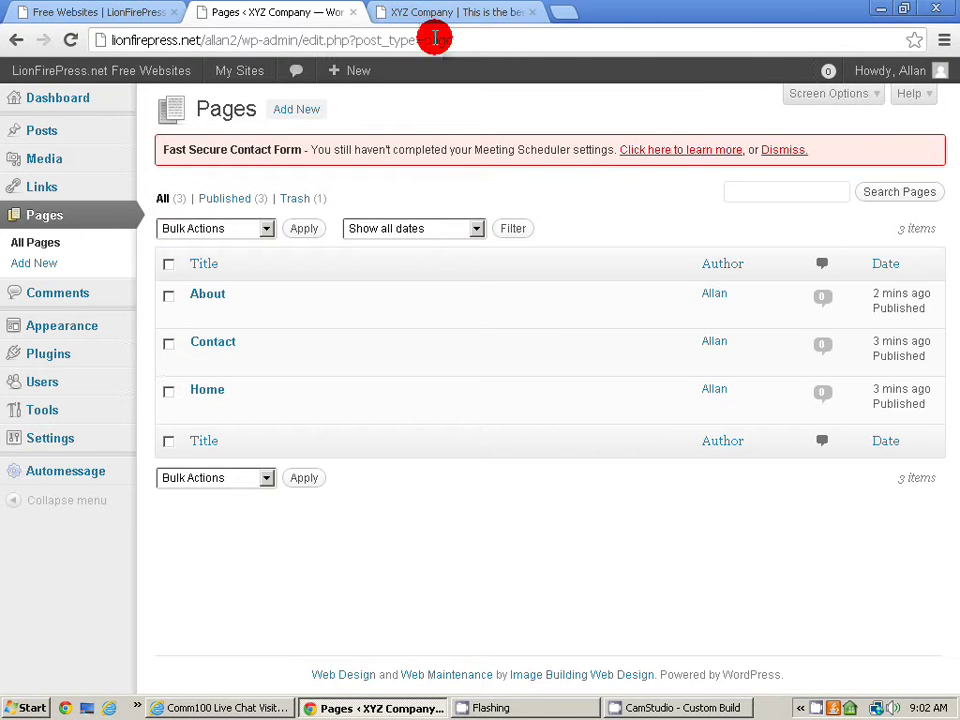
# Switch to the site's tab and check the comment area below the Home page's text
pyautogui.click(463, 15)
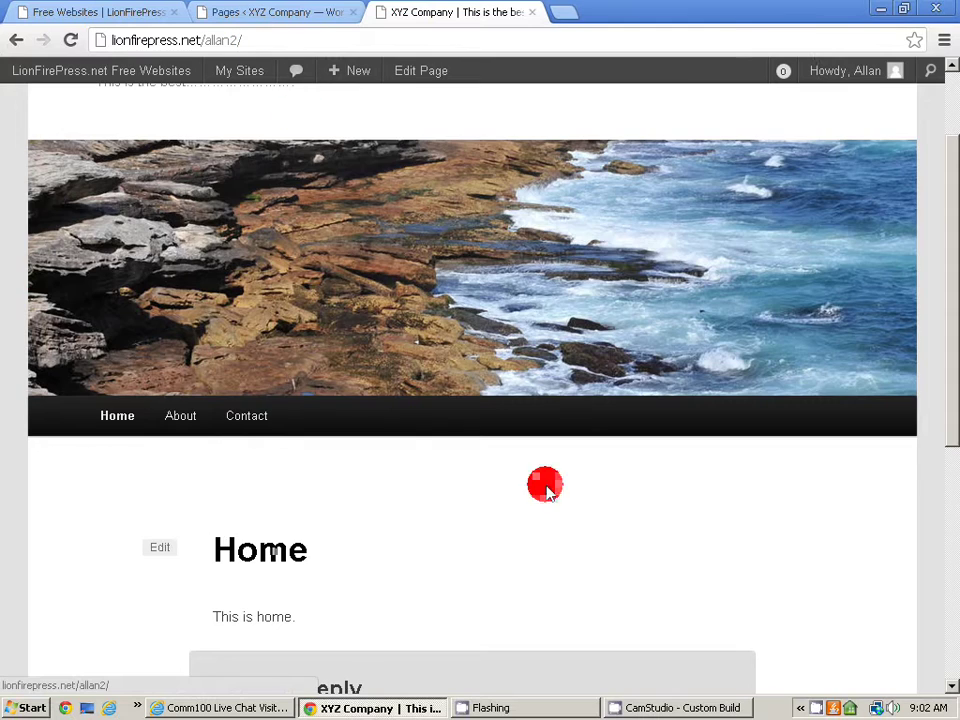
pyautogui.scroll(-4, 544, 486)
pyautogui.scroll(4, 480, 476)
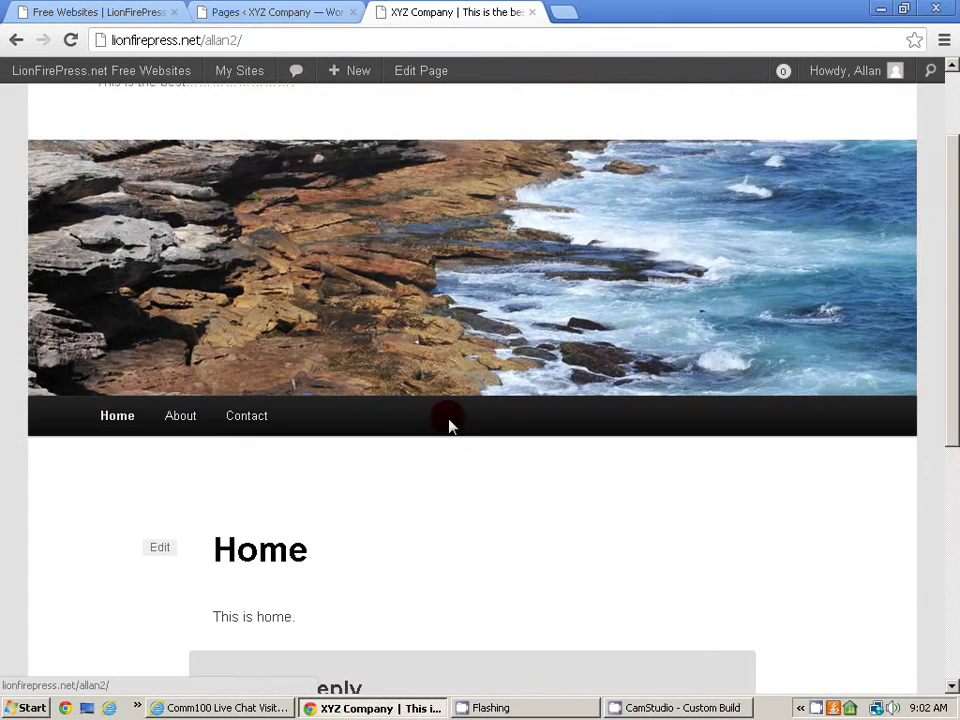
# Back in the dashboard's page list, use Quick Edit to disallow comments on the Home page and update it
pyautogui.click(258, 17)
pyautogui.moveTo(272, 377)
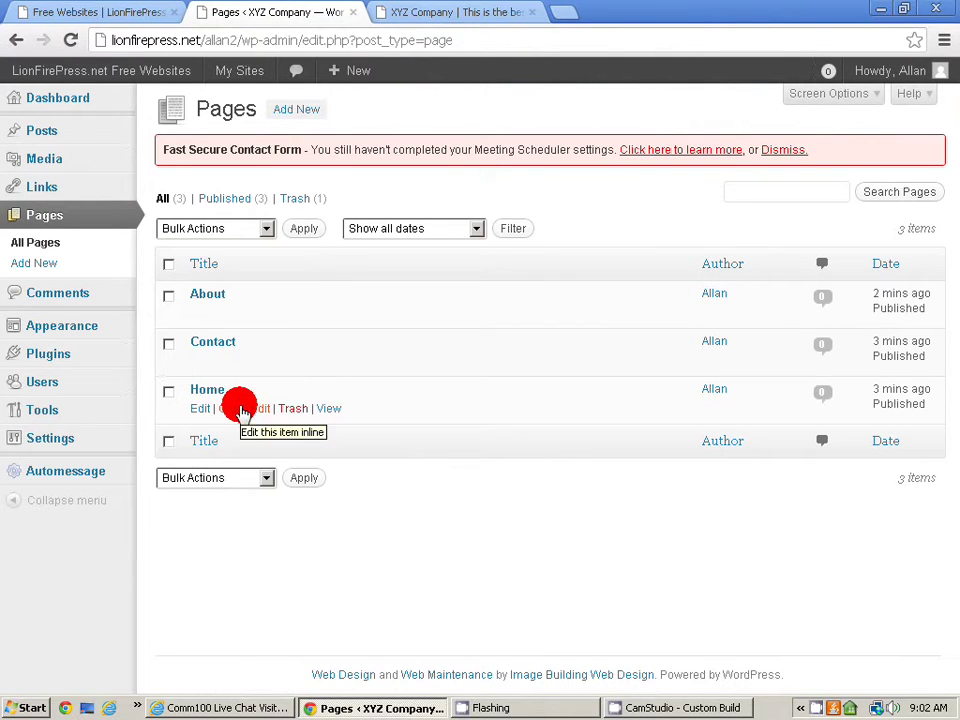
pyautogui.click(238, 408)
pyautogui.scroll(-1, 300, 420)
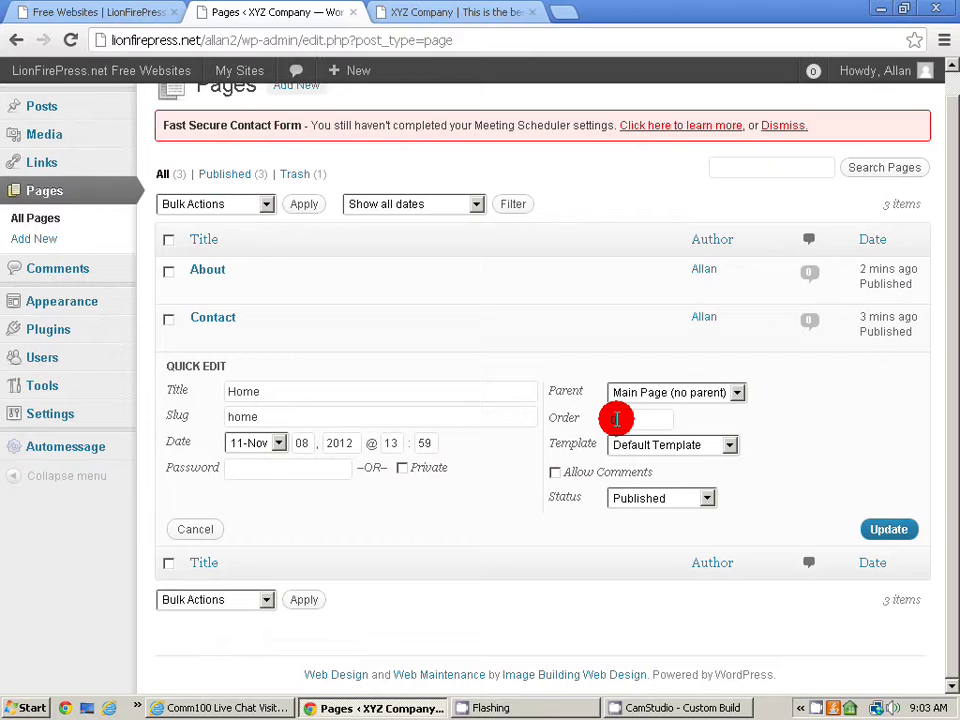
pyautogui.click(889, 529)
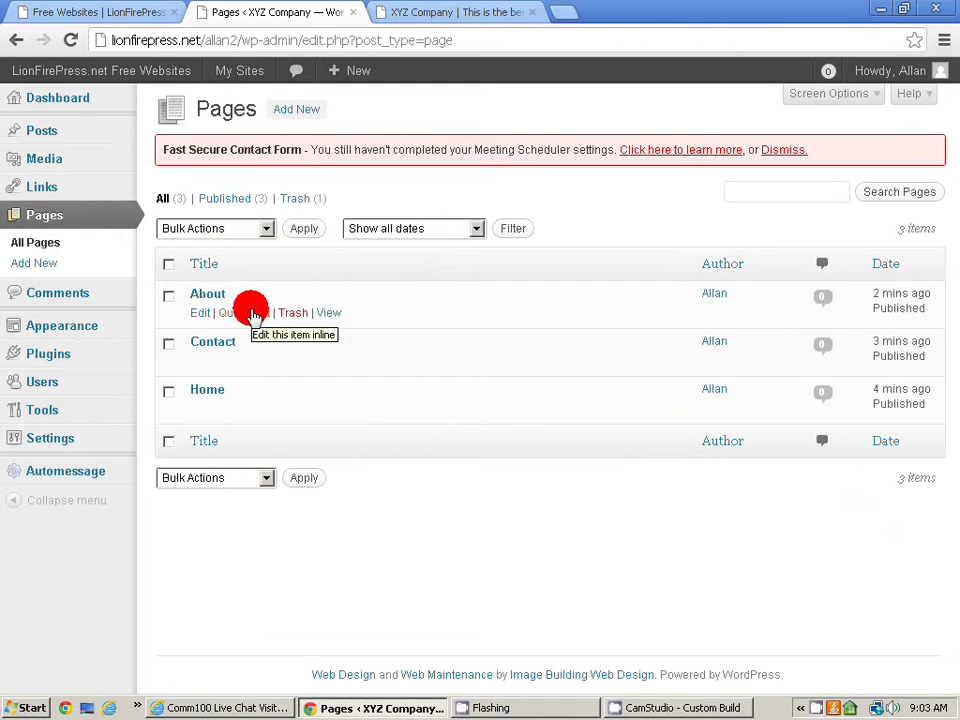
# Use Quick Edit on the About page to disallow comments, set its order to 1, and update it
pyautogui.click(251, 313)
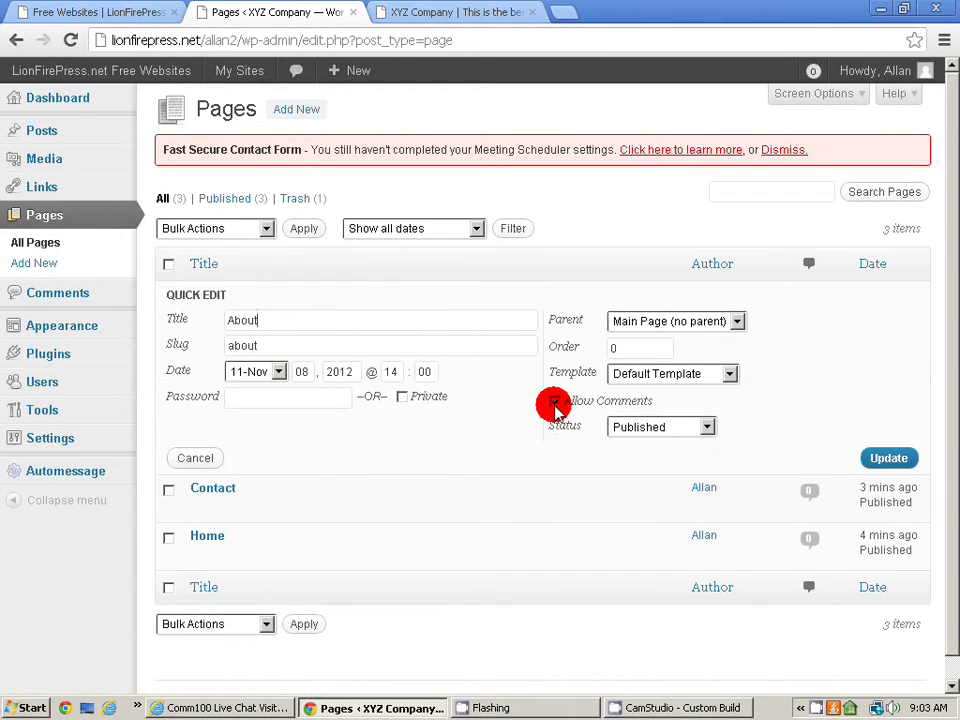
pyautogui.doubleClick(619, 348)
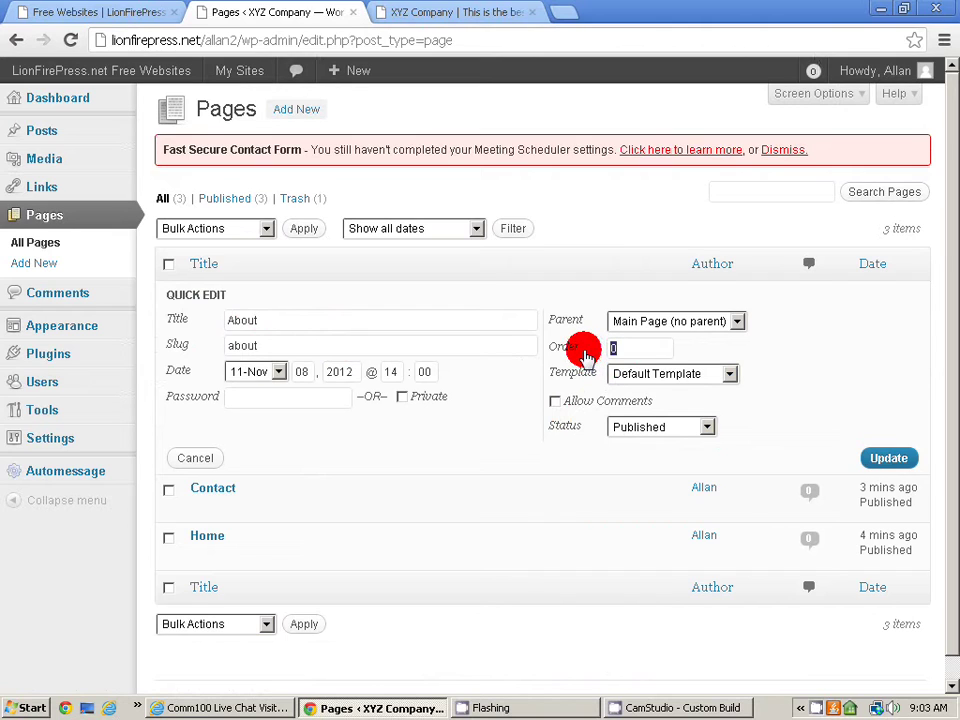
pyautogui.write('1')
pyautogui.click(671, 368)
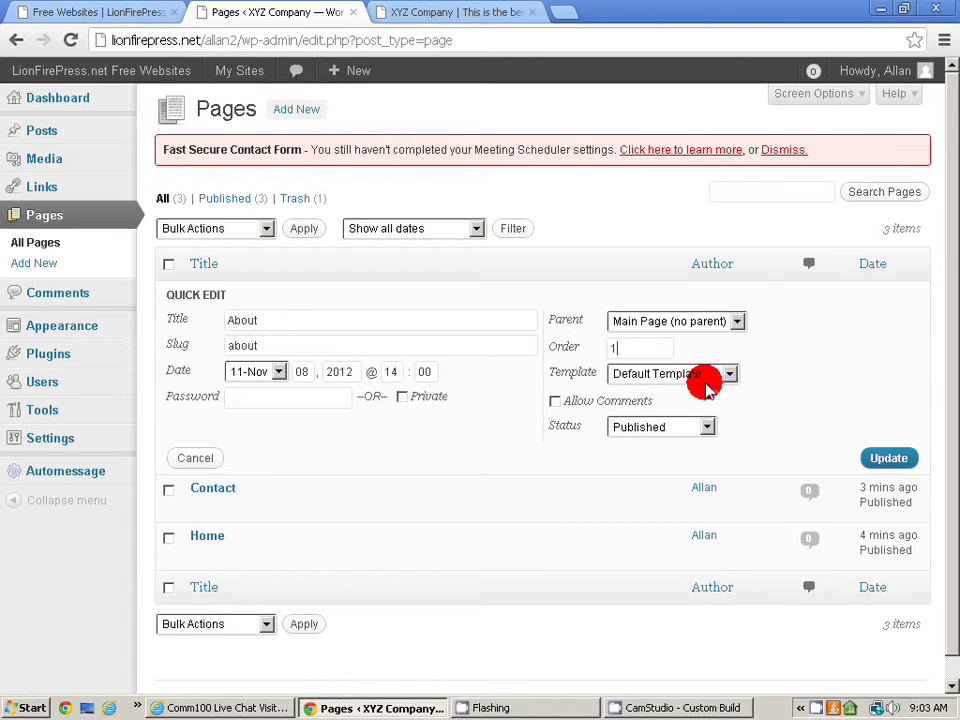
pyautogui.click(860, 458)
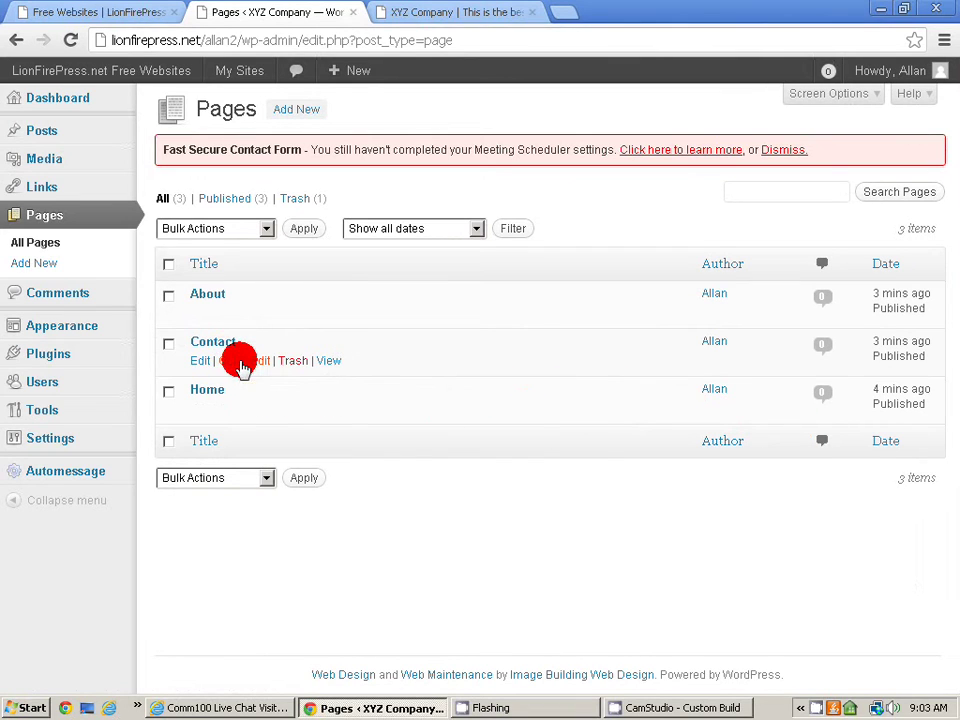
# Use Quick Edit on the Contact page to disallow comments, set its order to 99, and update it
pyautogui.click(240, 362)
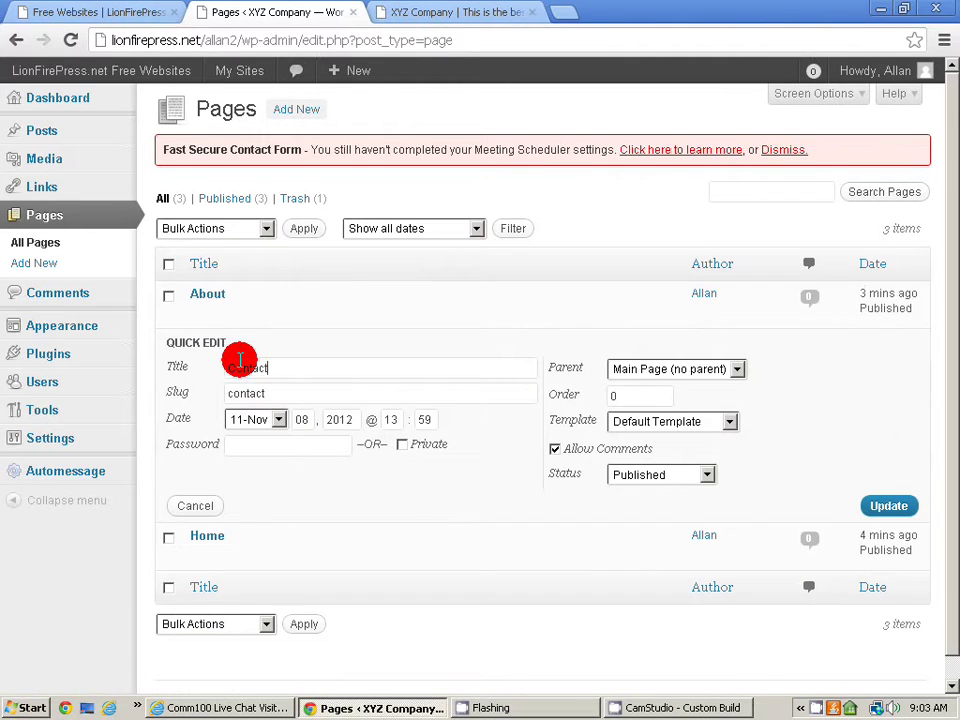
pyautogui.click(555, 449)
pyautogui.moveTo(627, 393); pyautogui.dragTo(588, 397)
pyautogui.write('2')
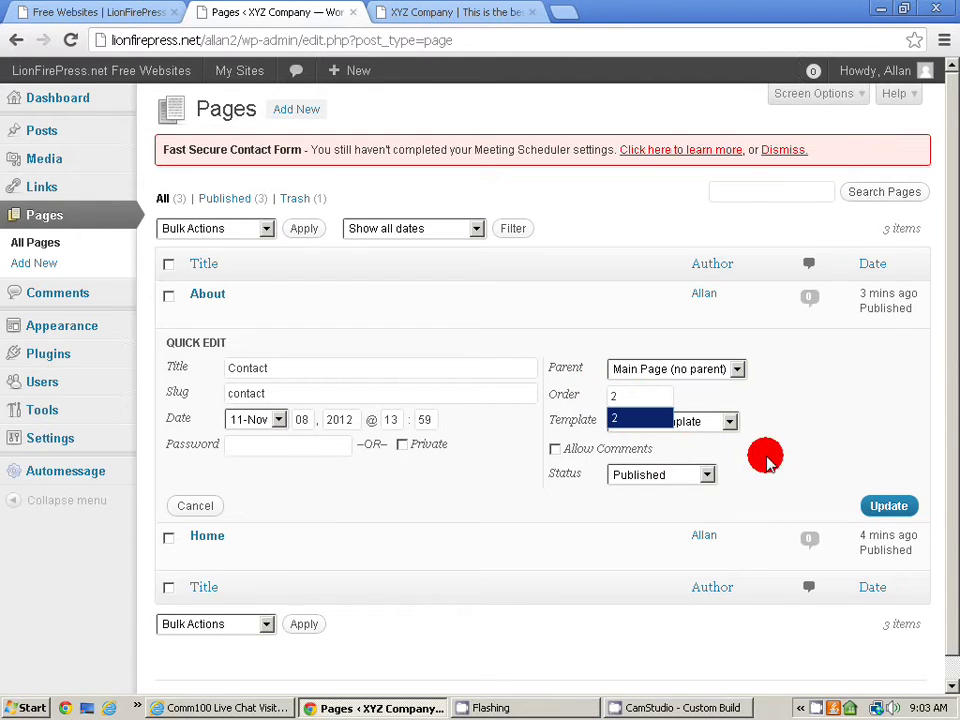
pyautogui.press('BackSpace')
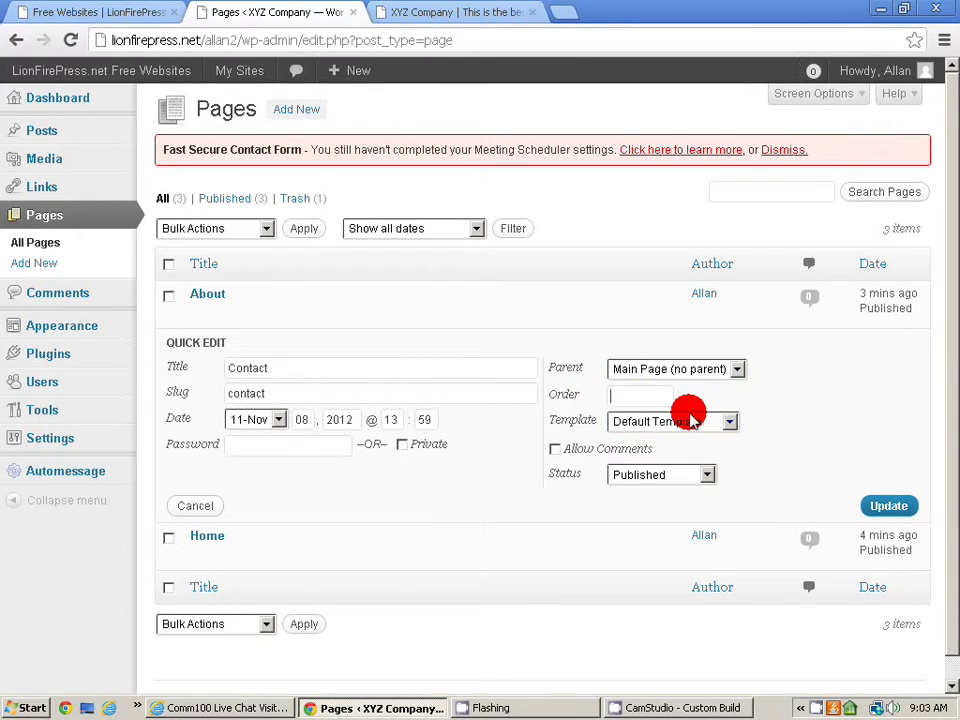
pyautogui.write('99')
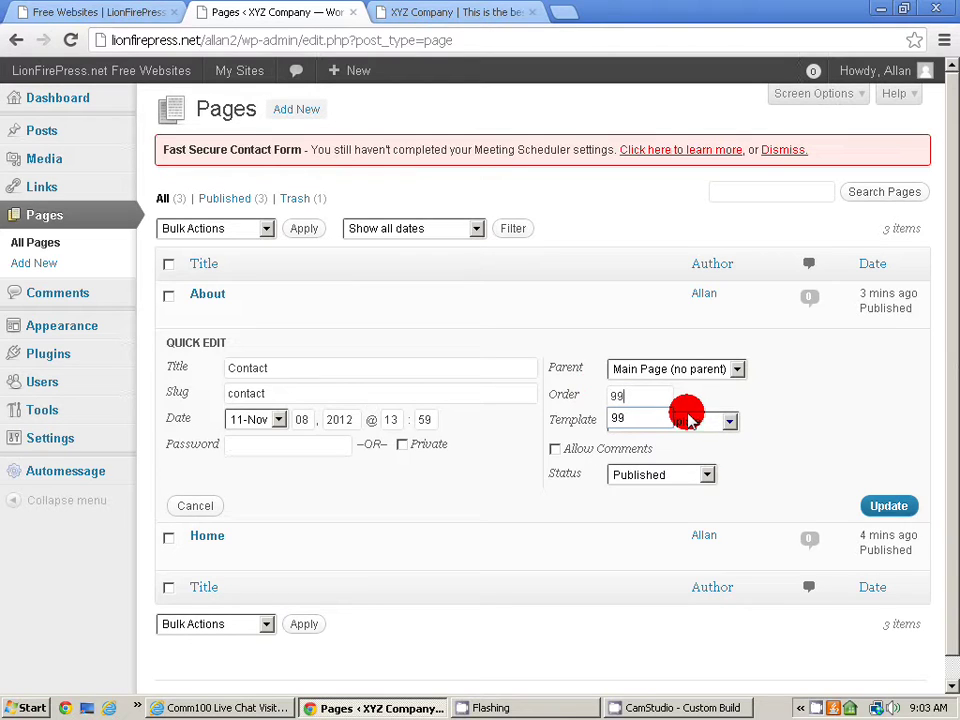
pyautogui.click(666, 418)
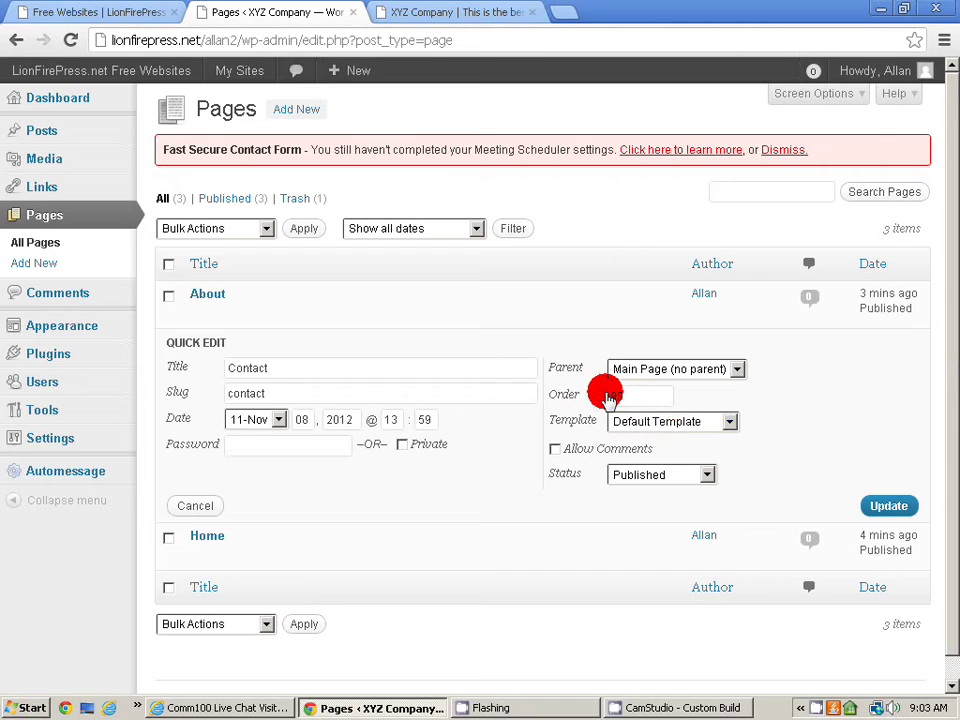
pyautogui.click(889, 506)
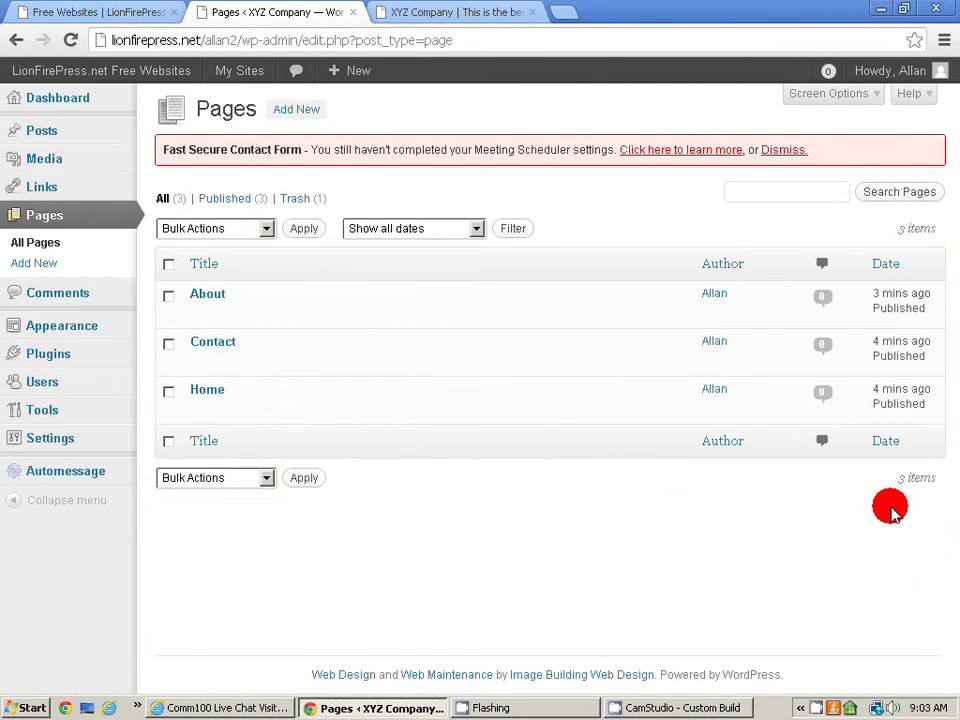
# Switch to the site's tab, reload the front page, and check the menu order and comment areas on the Home, About and Contact pages
pyautogui.click(444, 14)
pyautogui.click(66, 41)
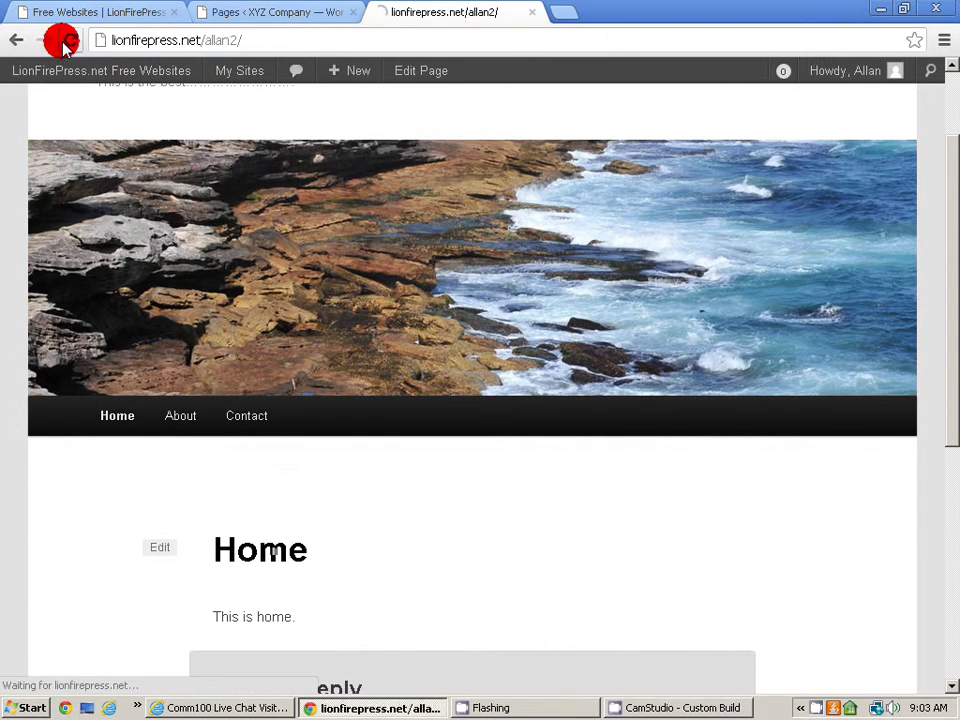
pyautogui.scroll(-1, 420, 305)
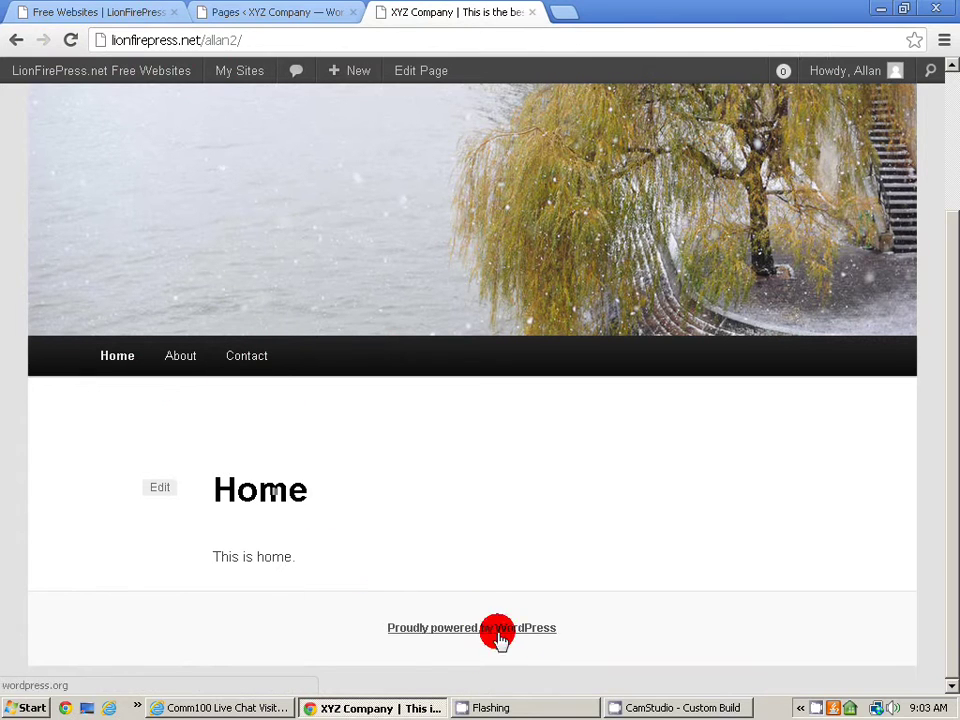
pyautogui.click(192, 356)
pyautogui.scroll(-3, 205, 460)
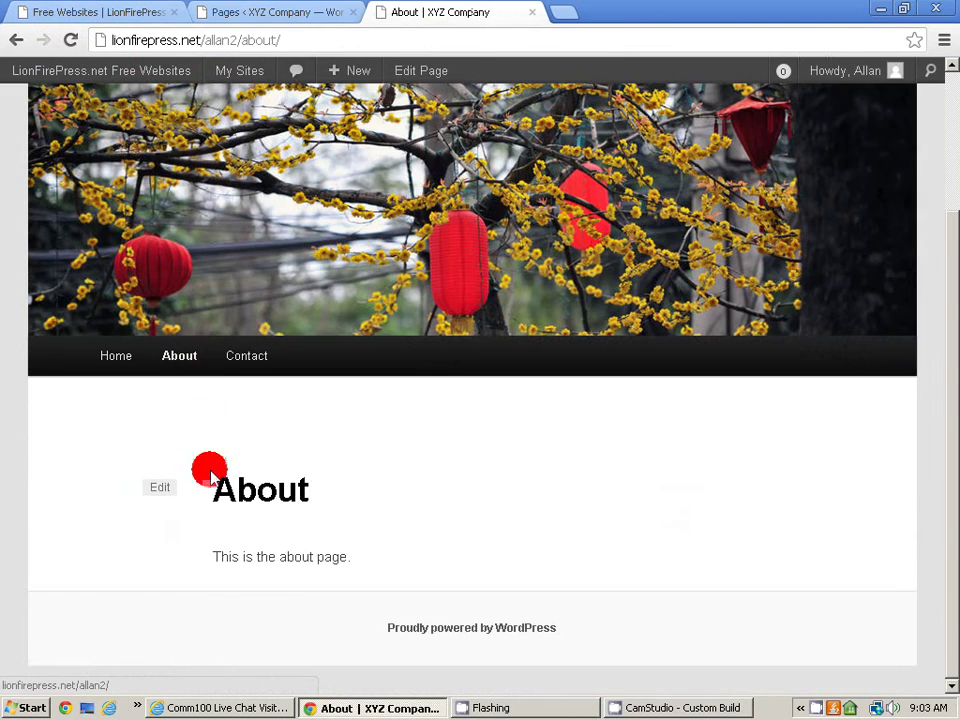
pyautogui.scroll(2, 413, 566)
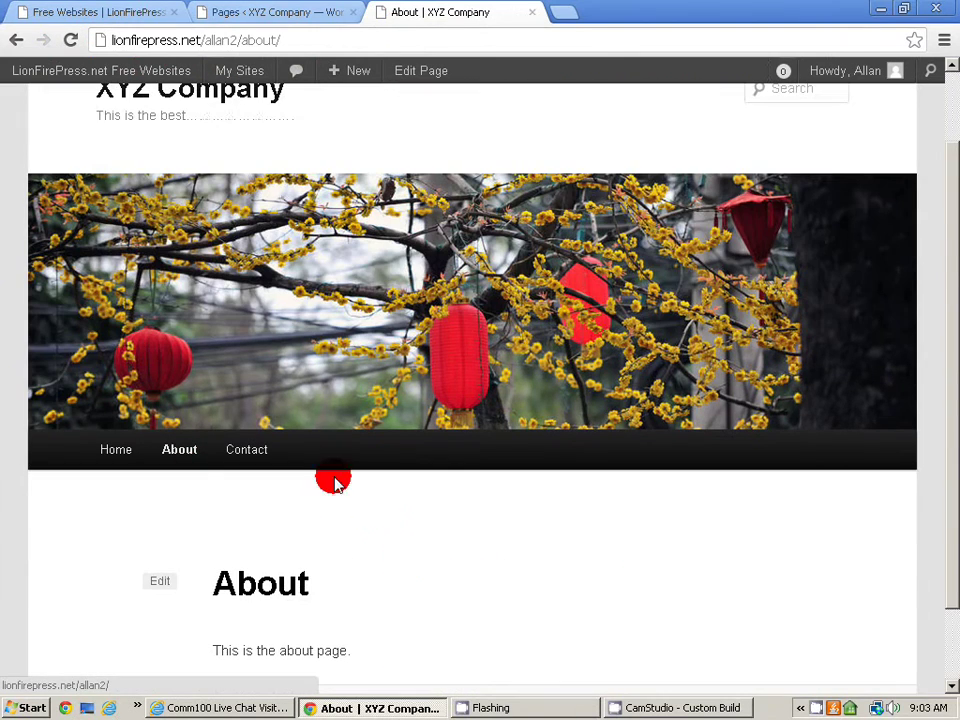
pyautogui.click(246, 449)
pyautogui.scroll(-3, 401, 498)
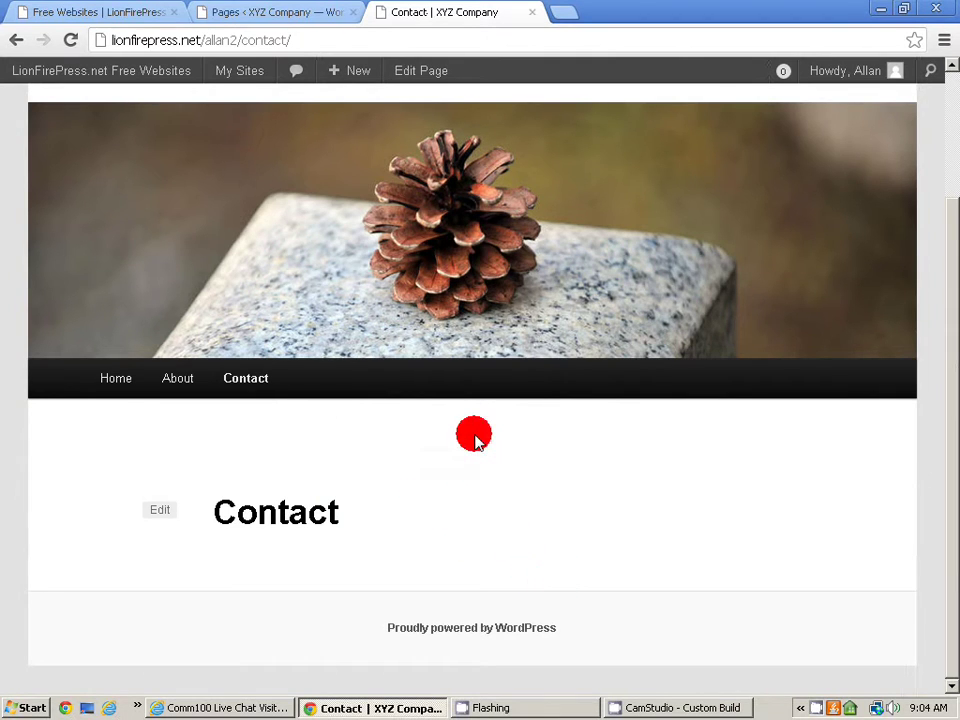
# In the dashboard tab's FS Contact Form options, enable receiving email as HTML and require double E-mail entry on the contact form
pyautogui.click(265, 17)
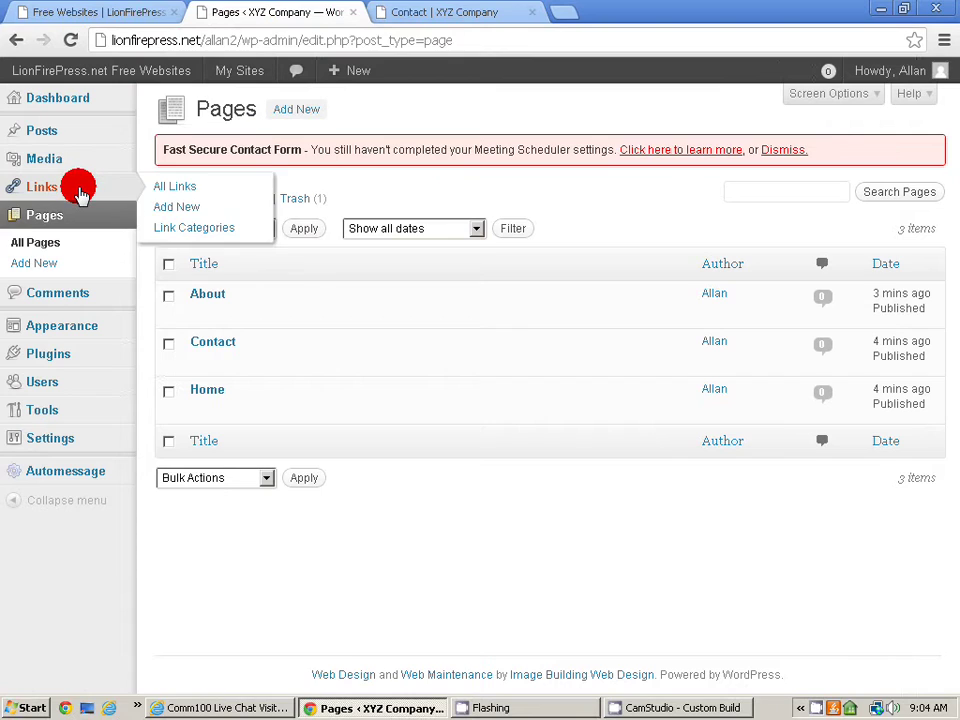
pyautogui.moveTo(53, 363)
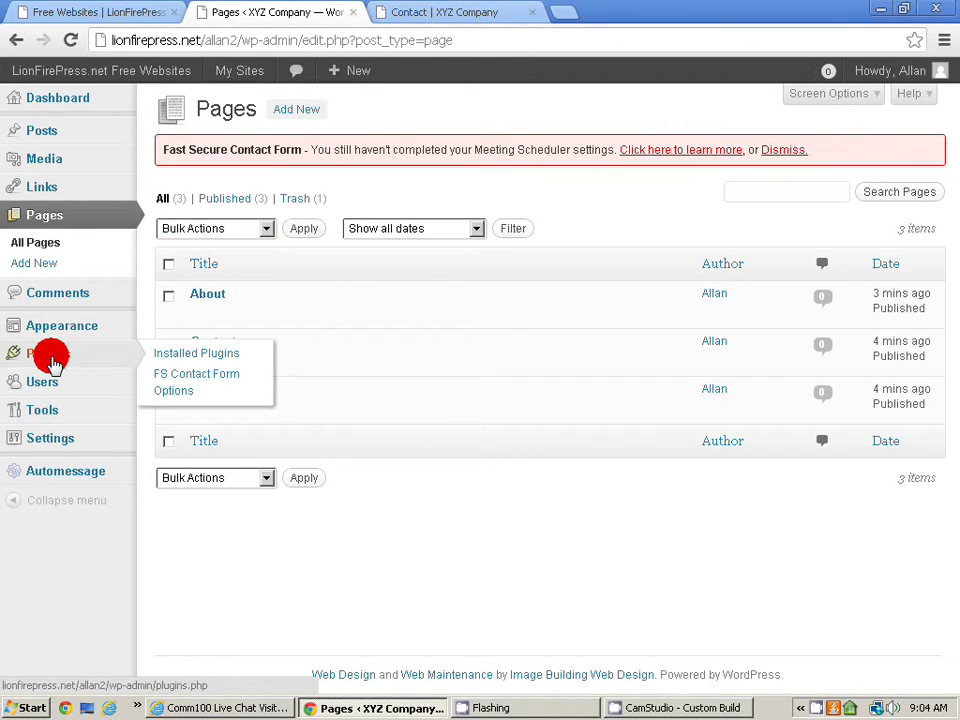
pyautogui.click(185, 385)
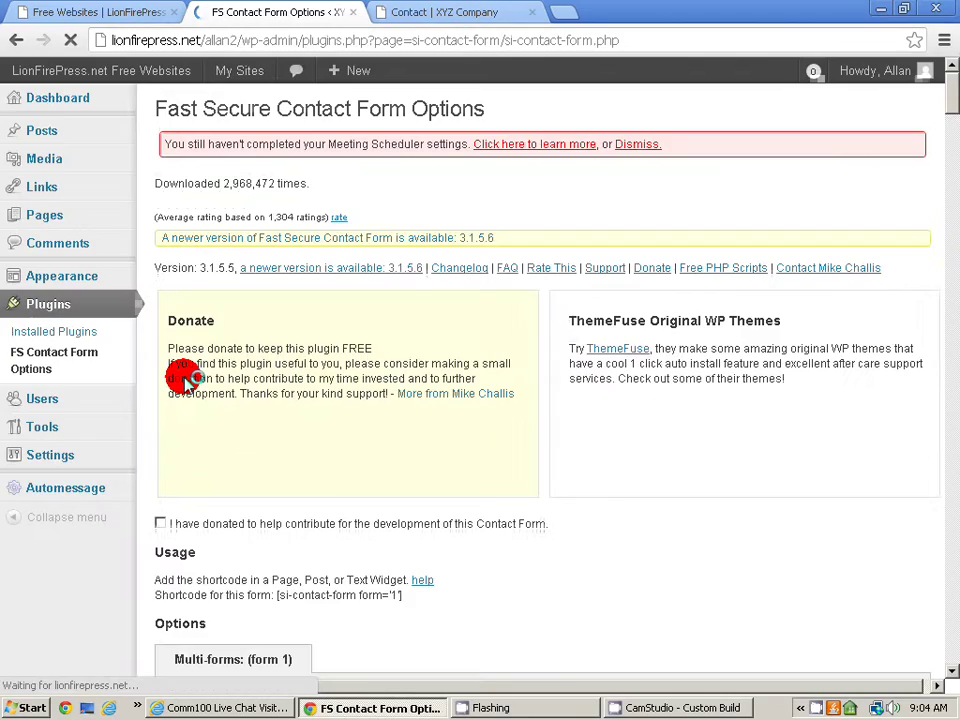
pyautogui.scroll(-6, 210, 376)
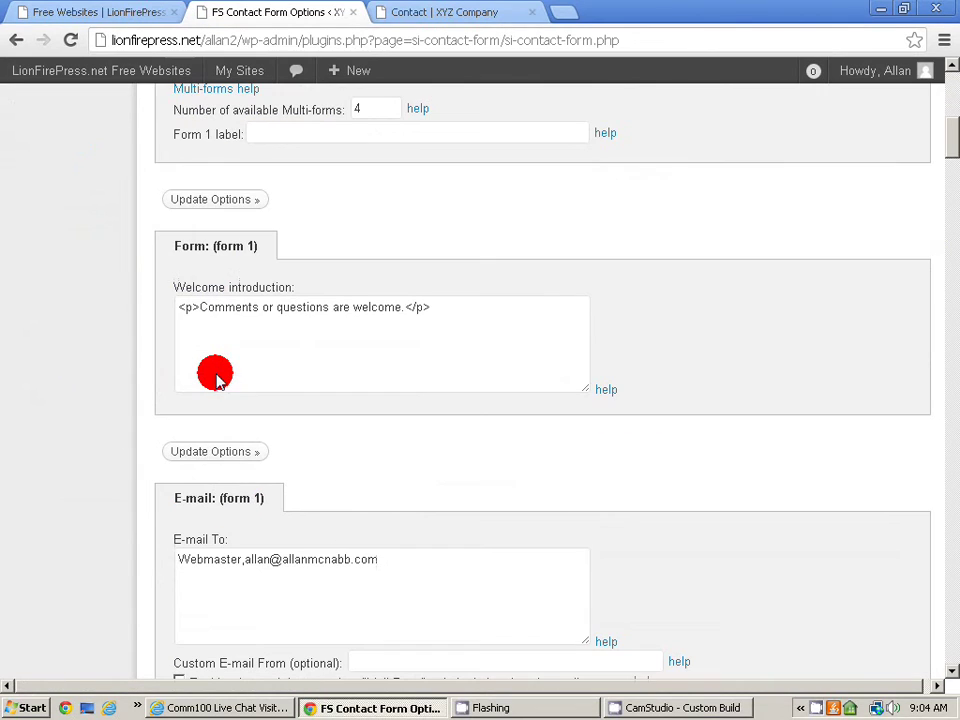
pyautogui.scroll(-3, 215, 375)
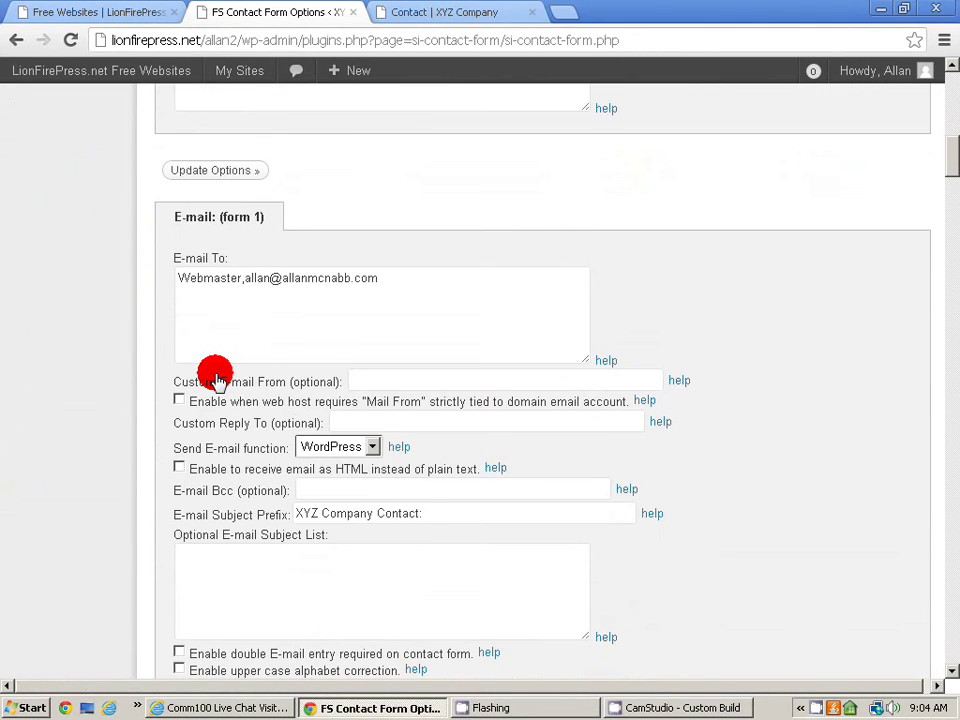
pyautogui.scroll(-1, 215, 377)
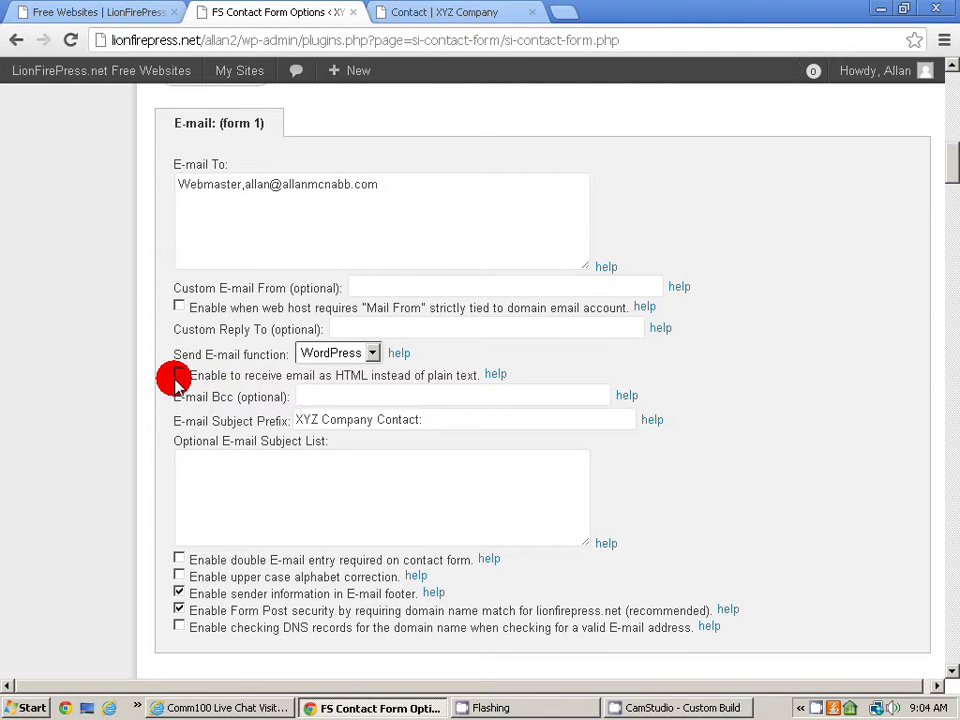
pyautogui.click(179, 376)
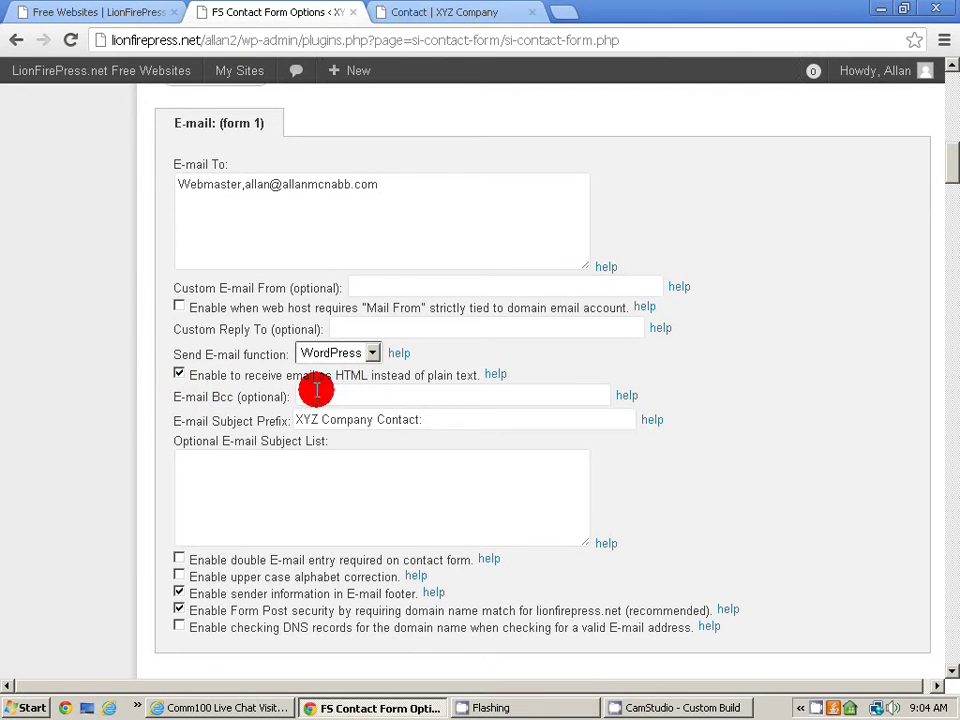
pyautogui.scroll(-3, 75, 339)
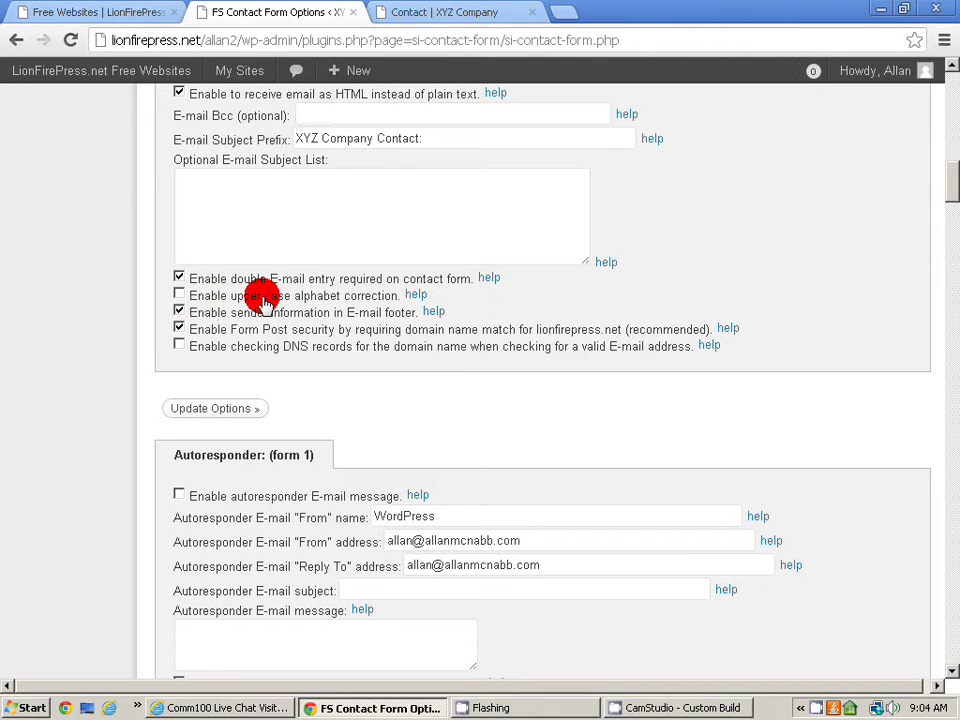
# Turn off accepting meeting requests via vCita for form 1 and update the contact form options
pyautogui.scroll(-8, 49, 318)
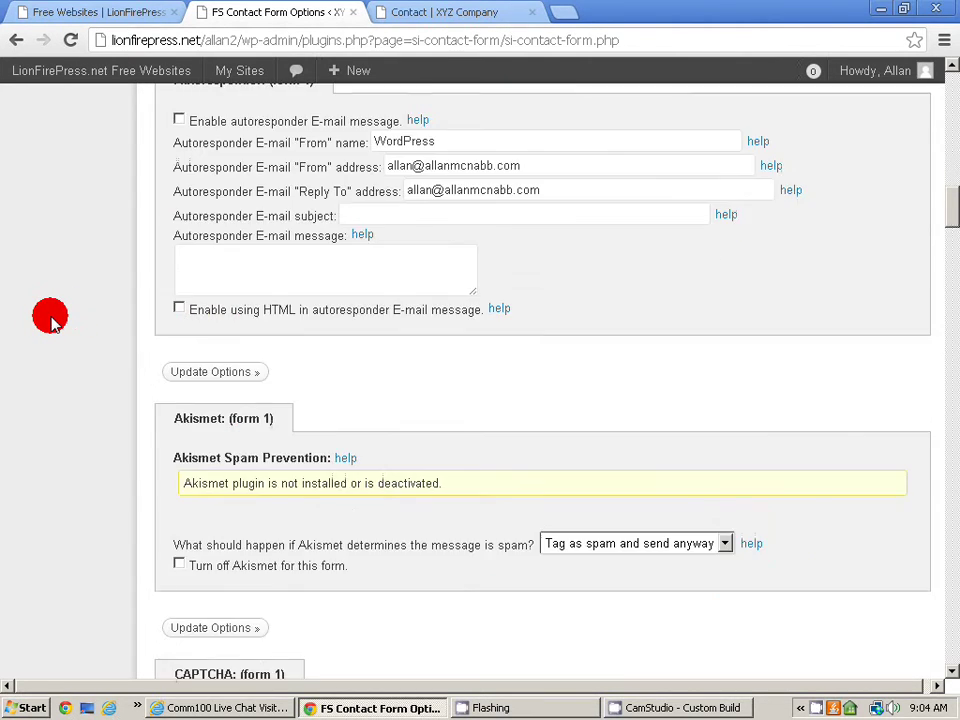
pyautogui.scroll(-20, 49, 318)
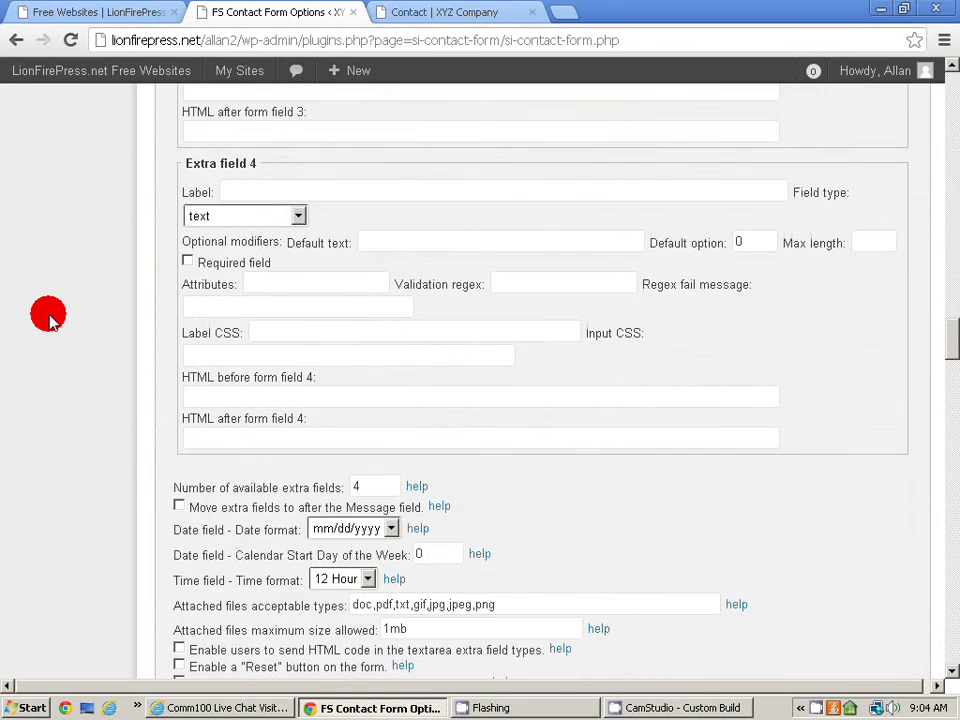
pyautogui.scroll(-3, 49, 318)
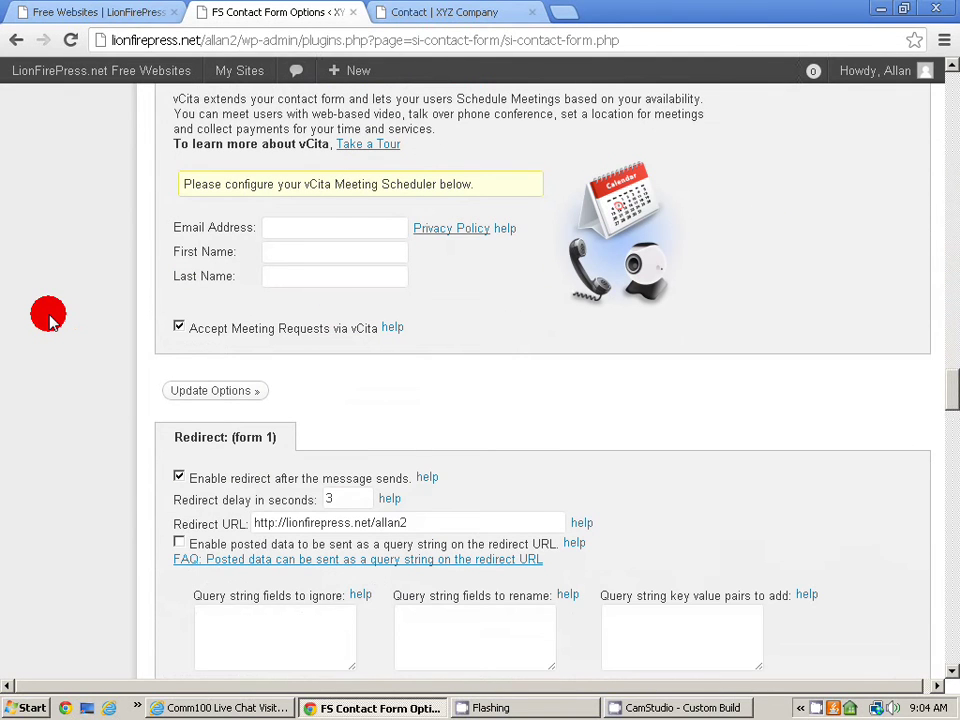
pyautogui.click(179, 328)
pyautogui.scroll(-6, 90, 324)
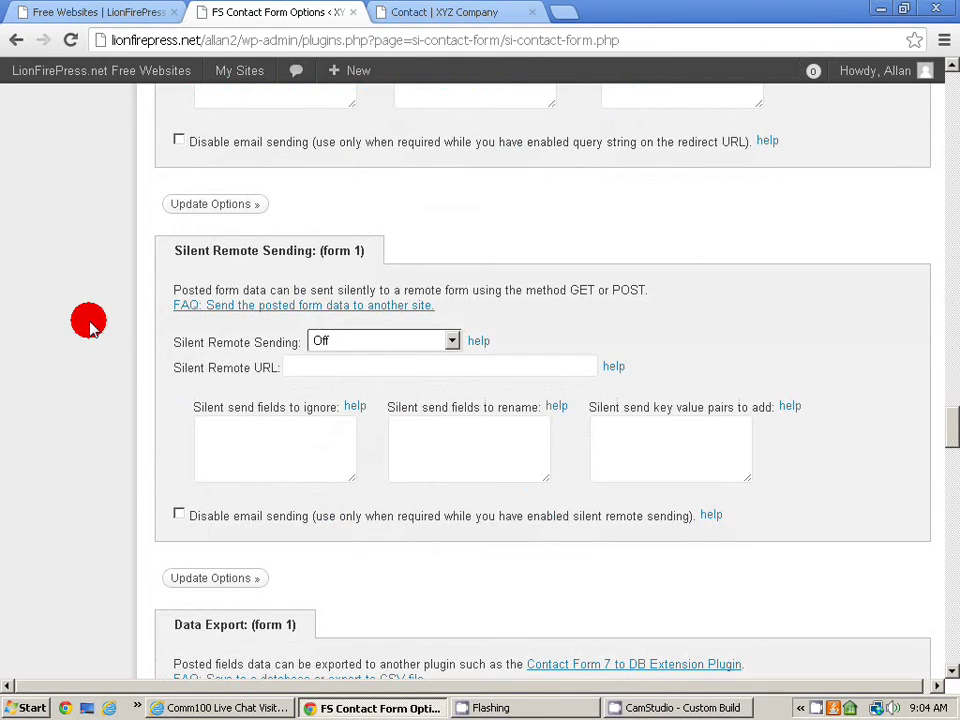
pyautogui.click(227, 203)
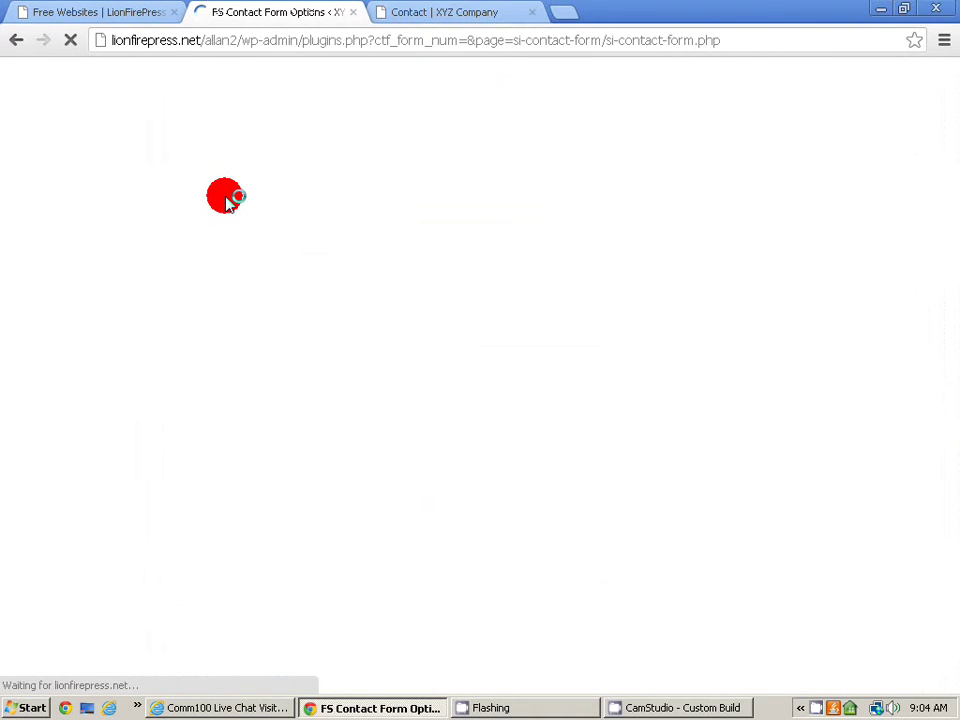
# Copy the form's shortcode [si-contact-form form='1'] from the Usage section
pyautogui.scroll(-3, 225, 200)
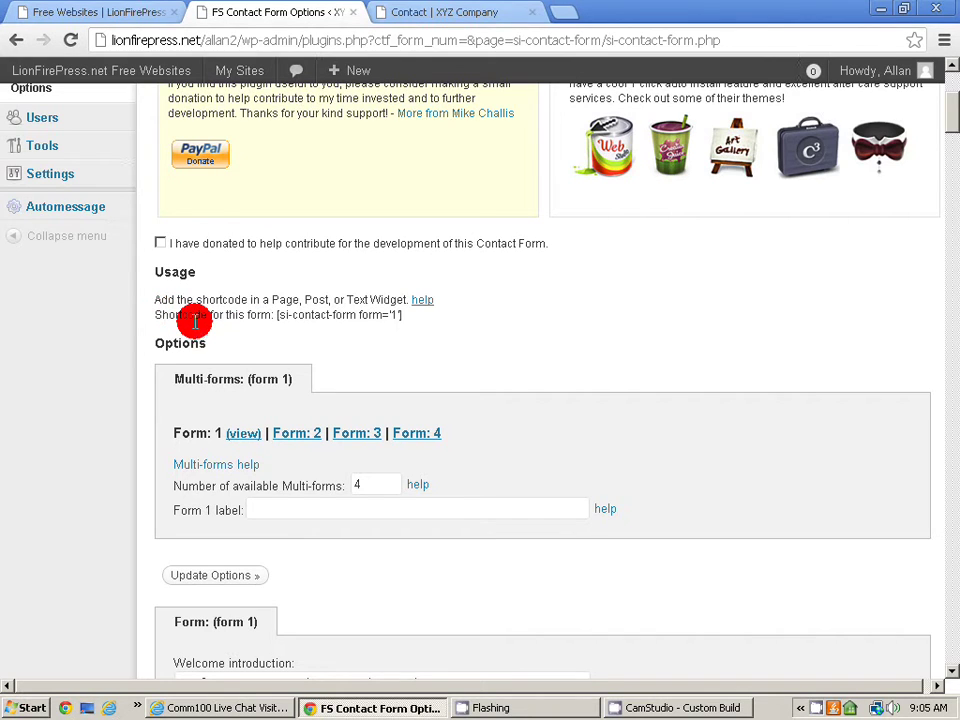
pyautogui.moveTo(277, 315); pyautogui.dragTo(403, 314)
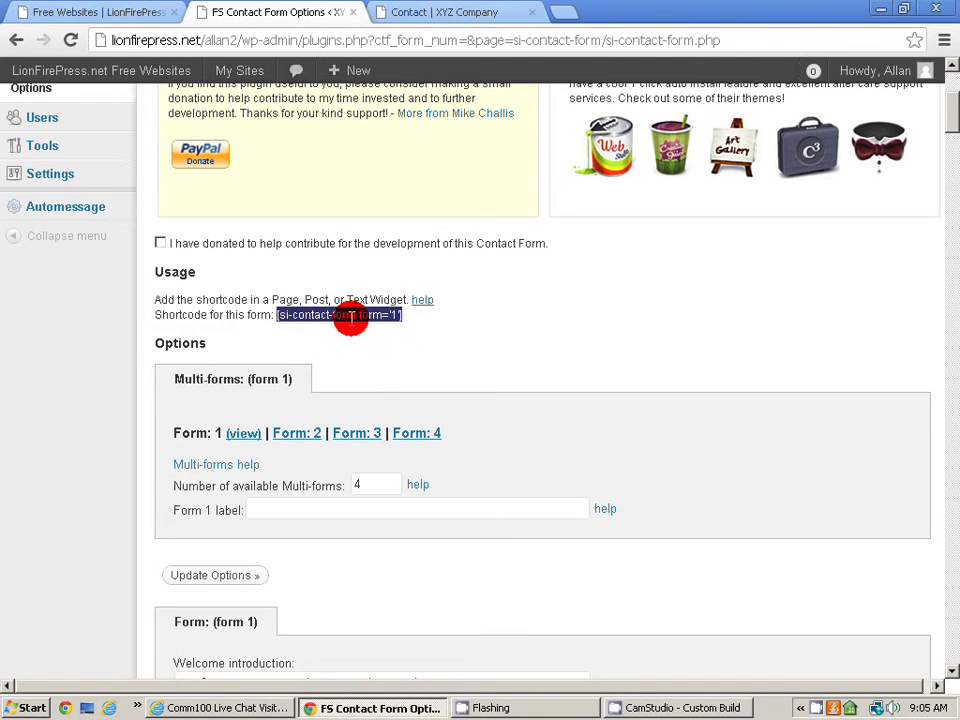
pyautogui.rightClick(355, 321)
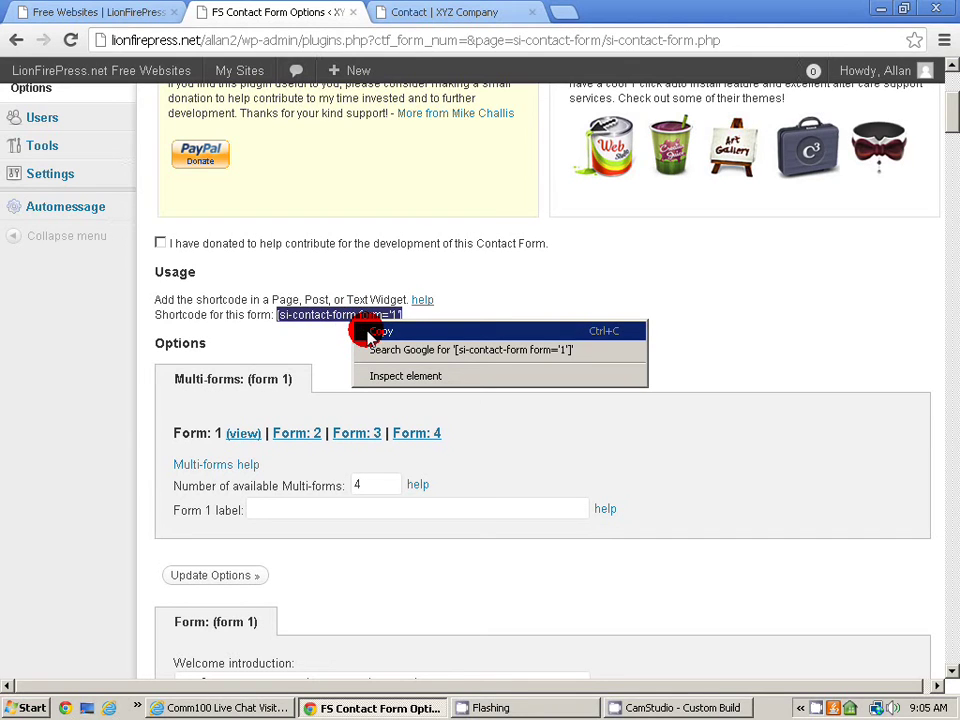
pyautogui.click(378, 331)
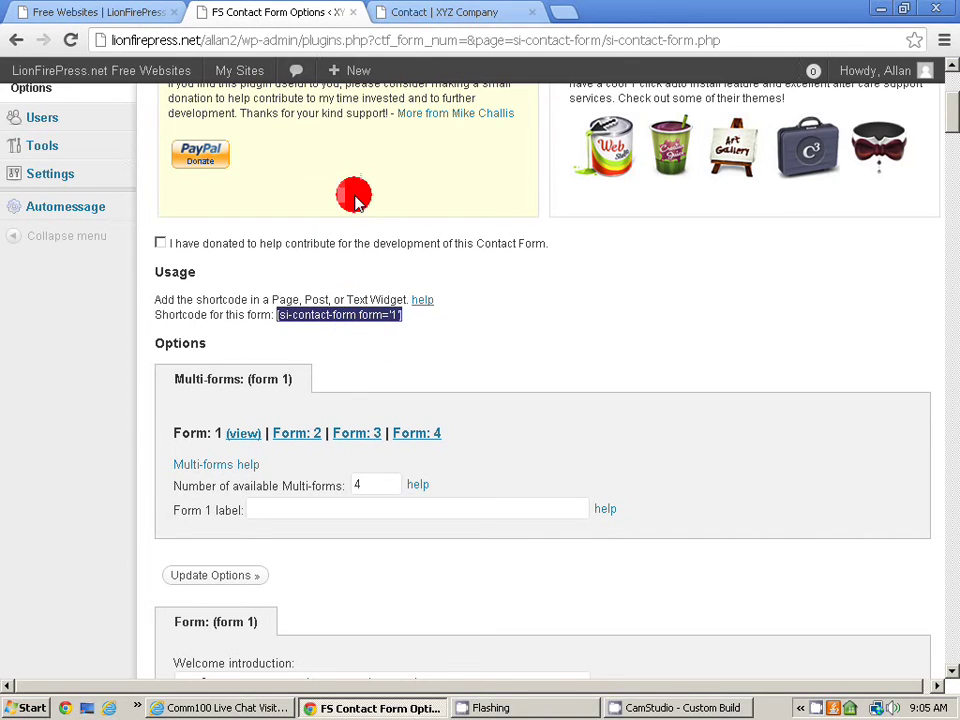
# Open the Contact page for editing, paste the shortcode [si-contact-form form='1'] into its empty body, and update the page
pyautogui.scroll(3, 350, 200)
pyautogui.moveTo(85, 187)
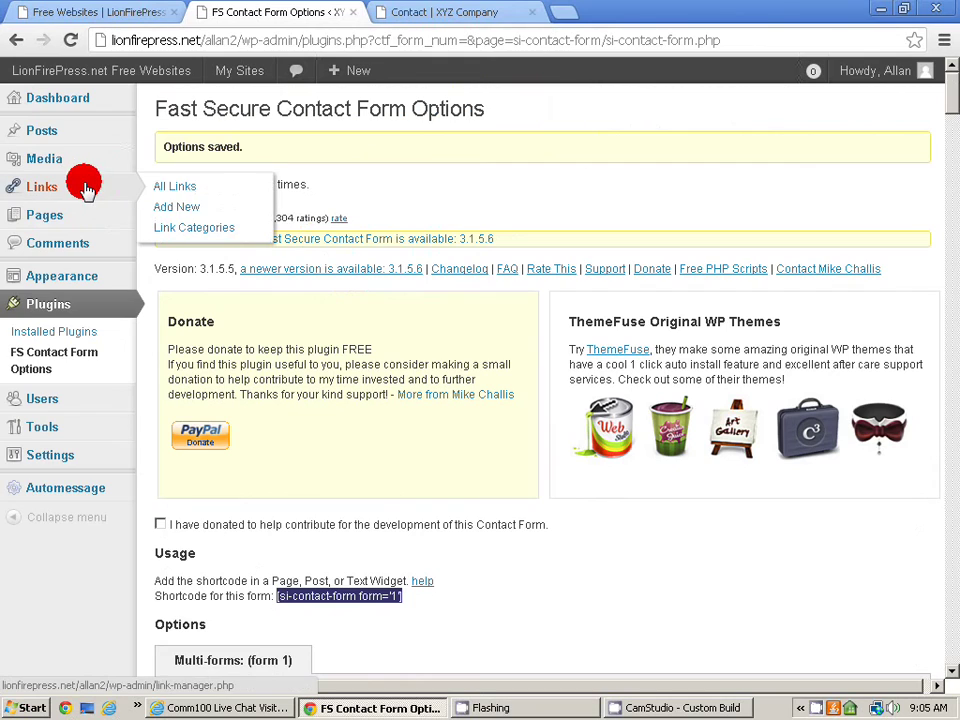
pyautogui.moveTo(60, 220)
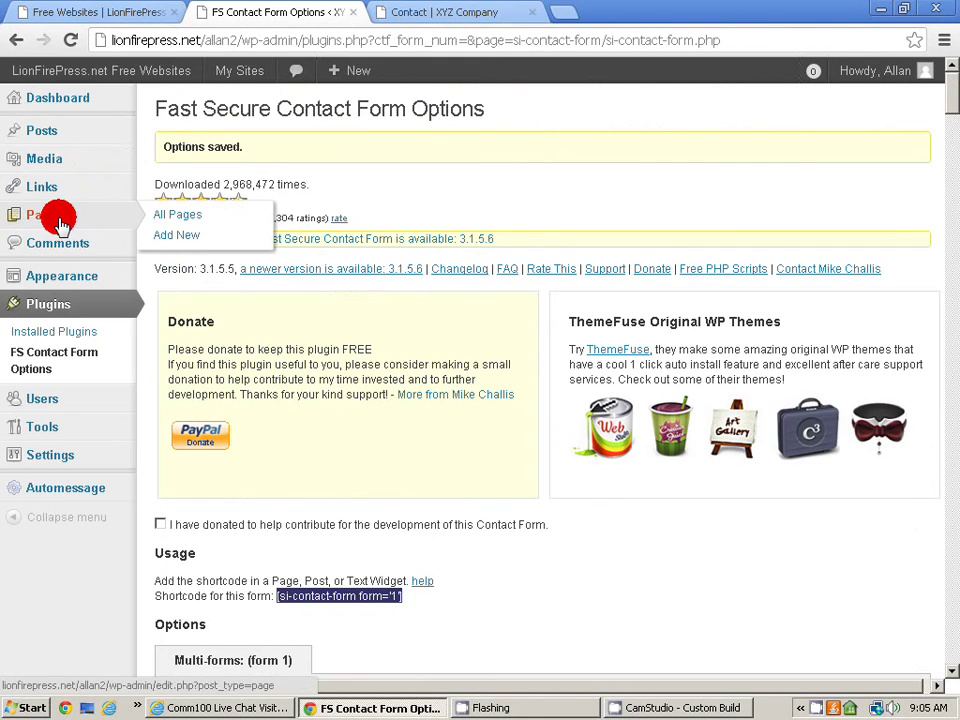
pyautogui.click(62, 222)
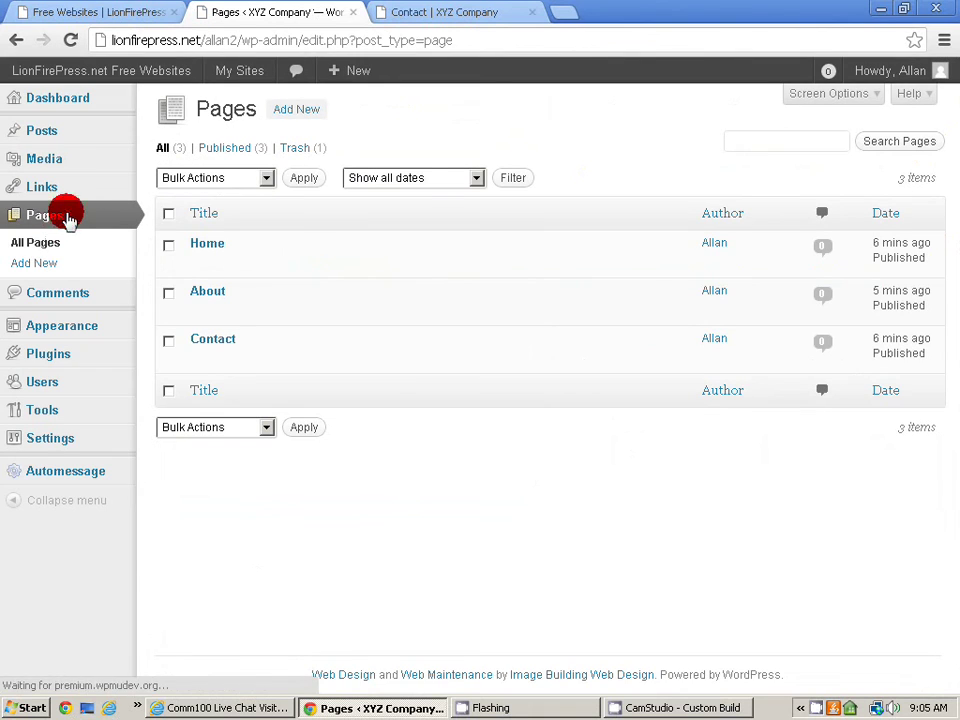
pyautogui.click(218, 343)
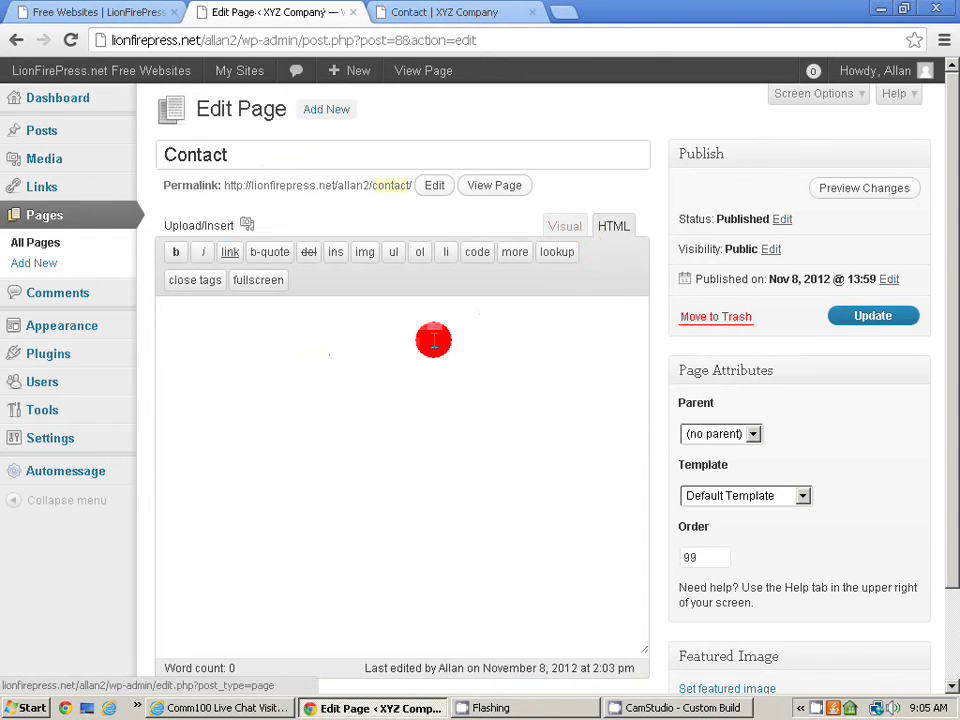
pyautogui.rightClick(218, 329)
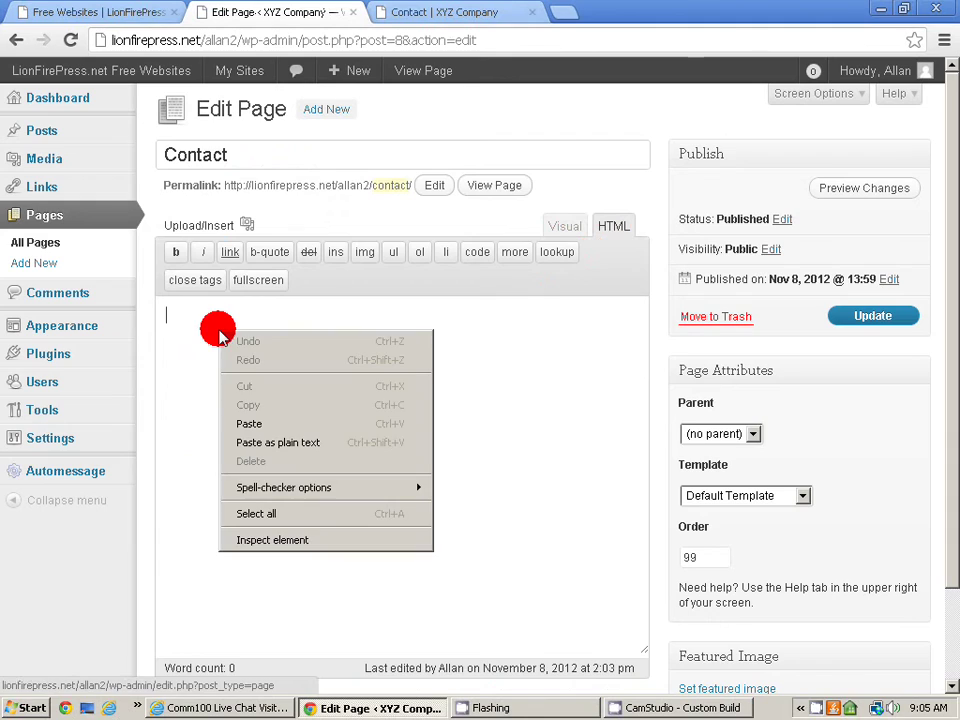
pyautogui.click(254, 421)
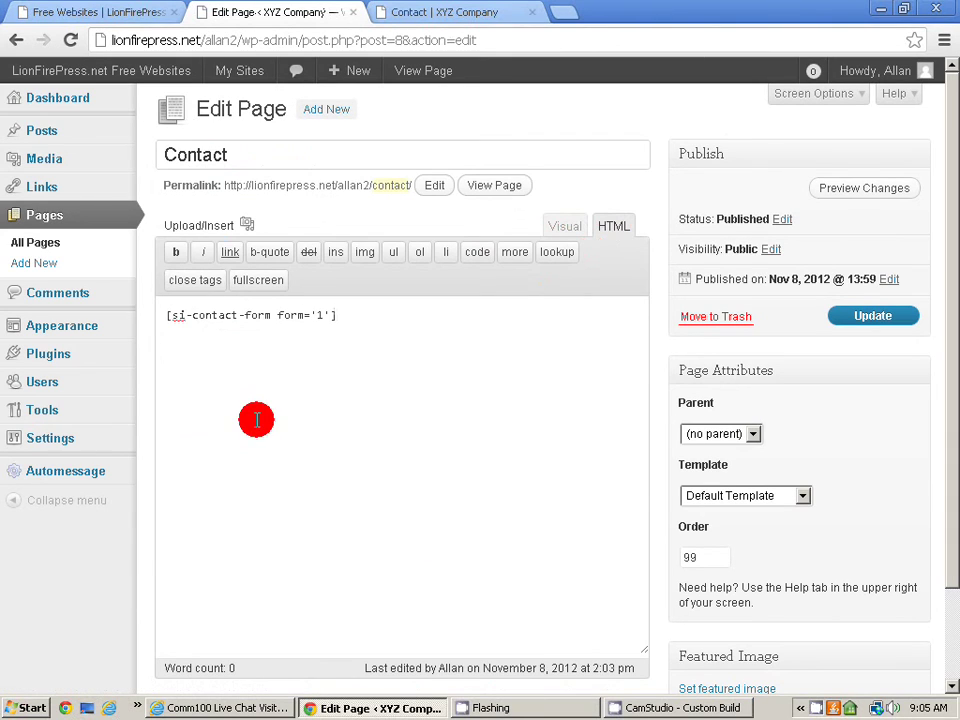
pyautogui.click(878, 316)
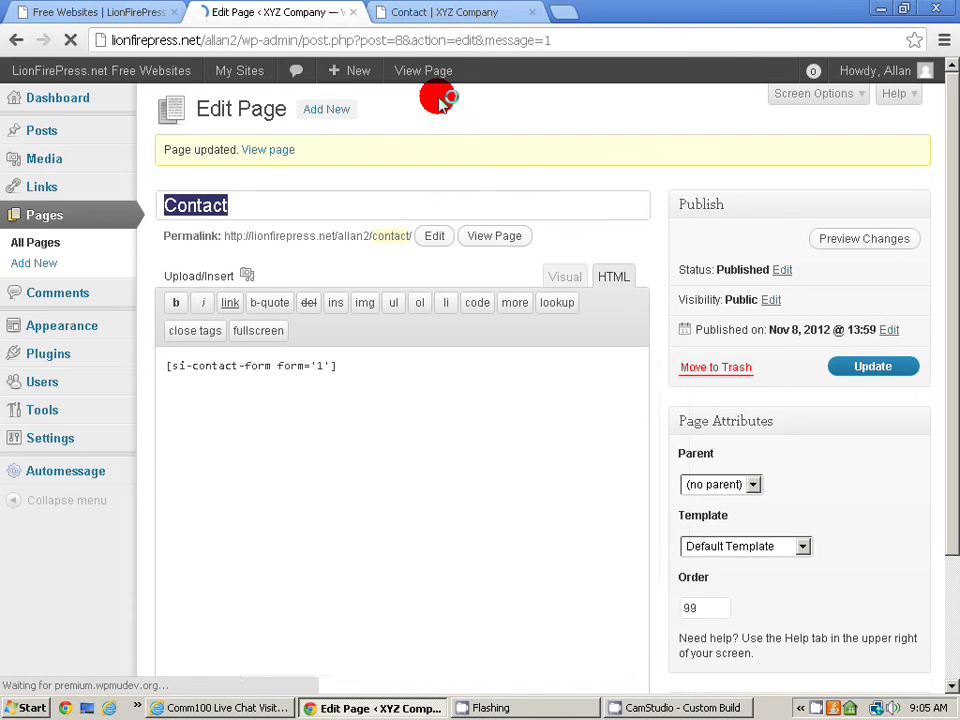
# Reload the Contact page in the site's tab, examine the contact form's fields and CAPTCHA, and view the Home page
pyautogui.click(417, 18)
pyautogui.click(68, 40)
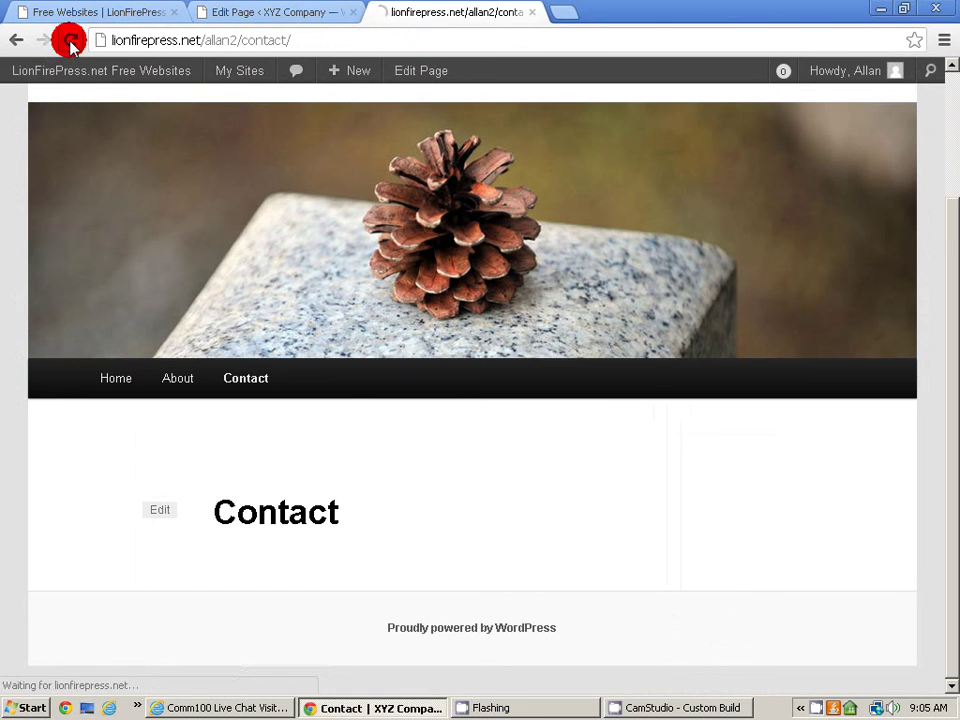
pyautogui.scroll(-4, 765, 285)
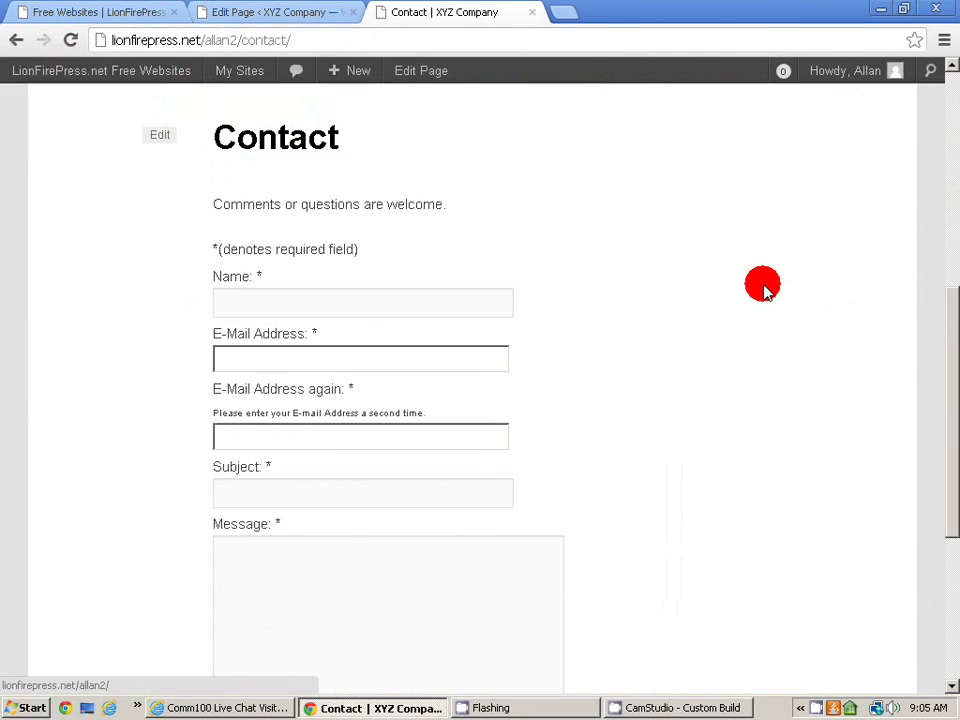
pyautogui.scroll(-3, 495, 358)
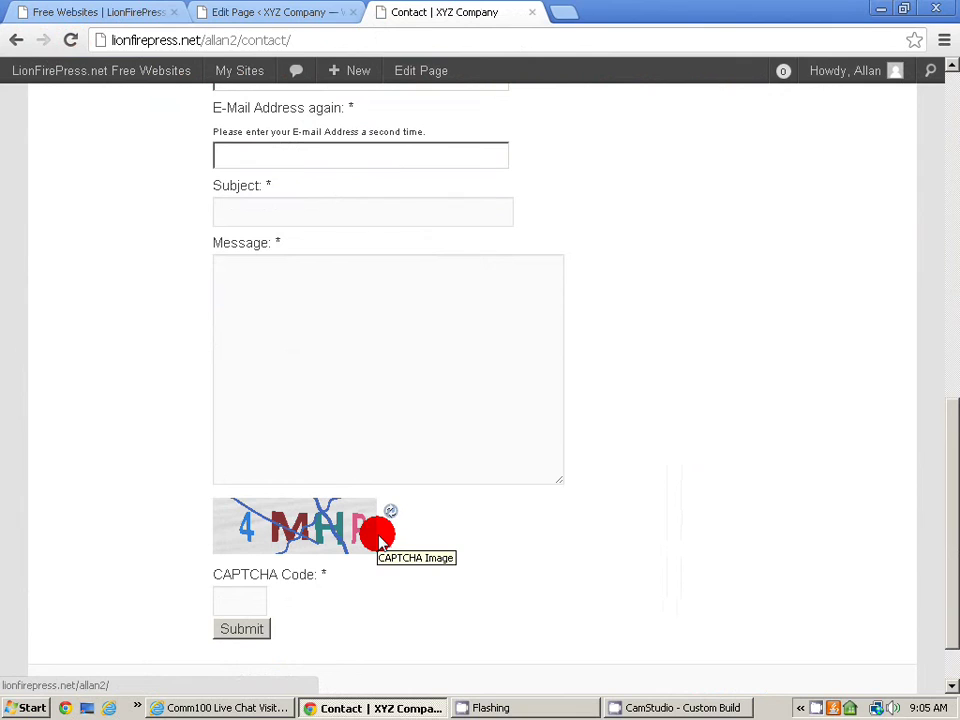
pyautogui.scroll(3, 668, 536)
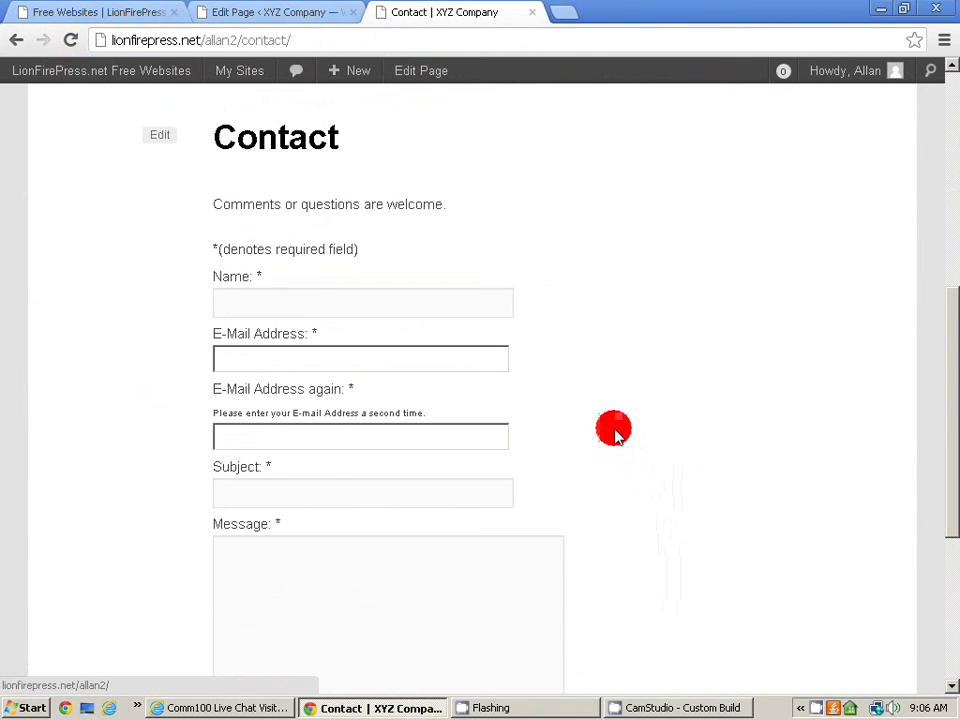
pyautogui.scroll(1, 613, 429)
pyautogui.scroll(-1, 600, 455)
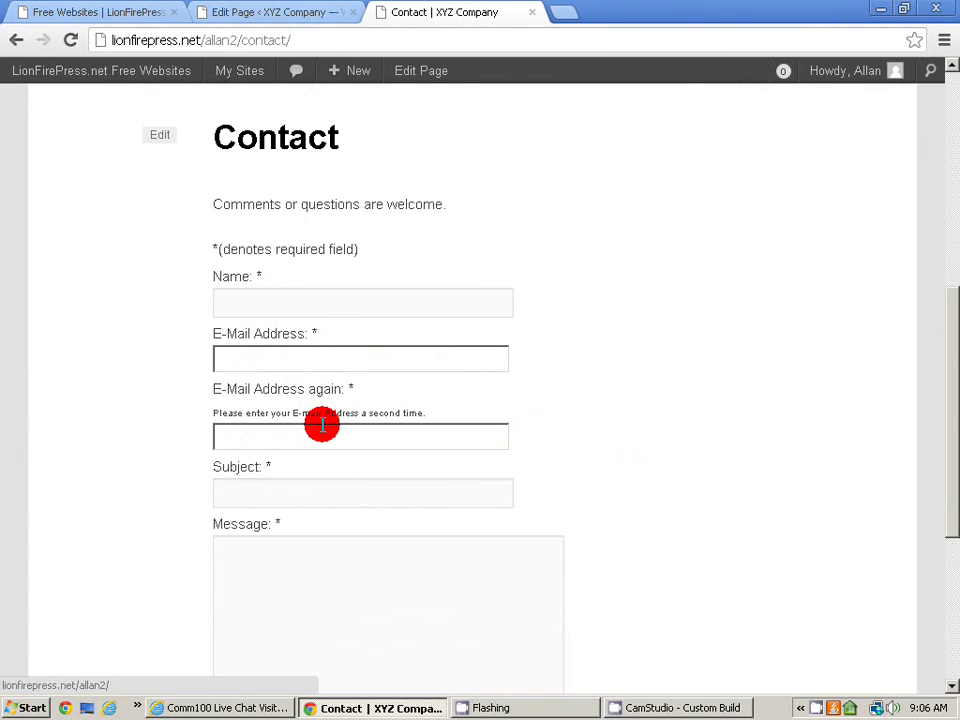
pyautogui.scroll(-4, 649, 446)
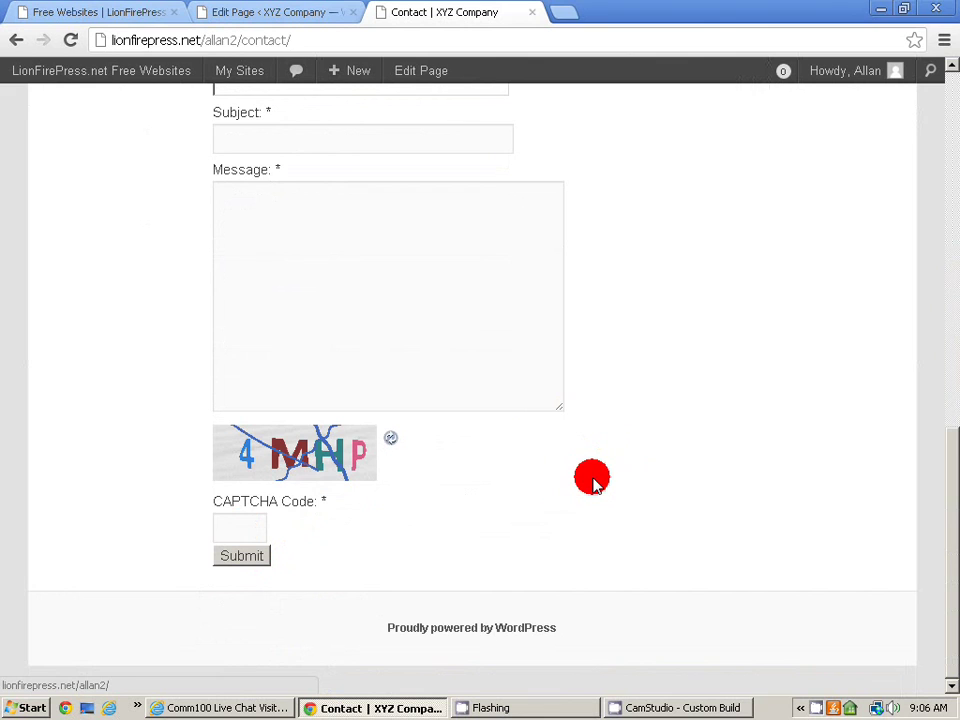
pyautogui.scroll(10, 595, 481)
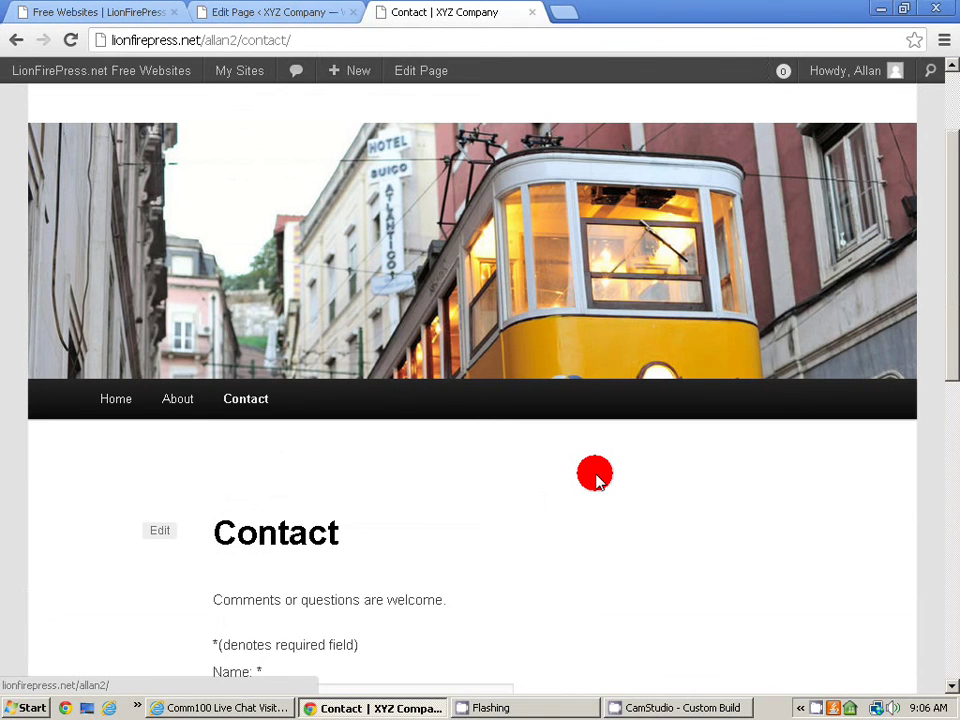
pyautogui.scroll(2, 565, 476)
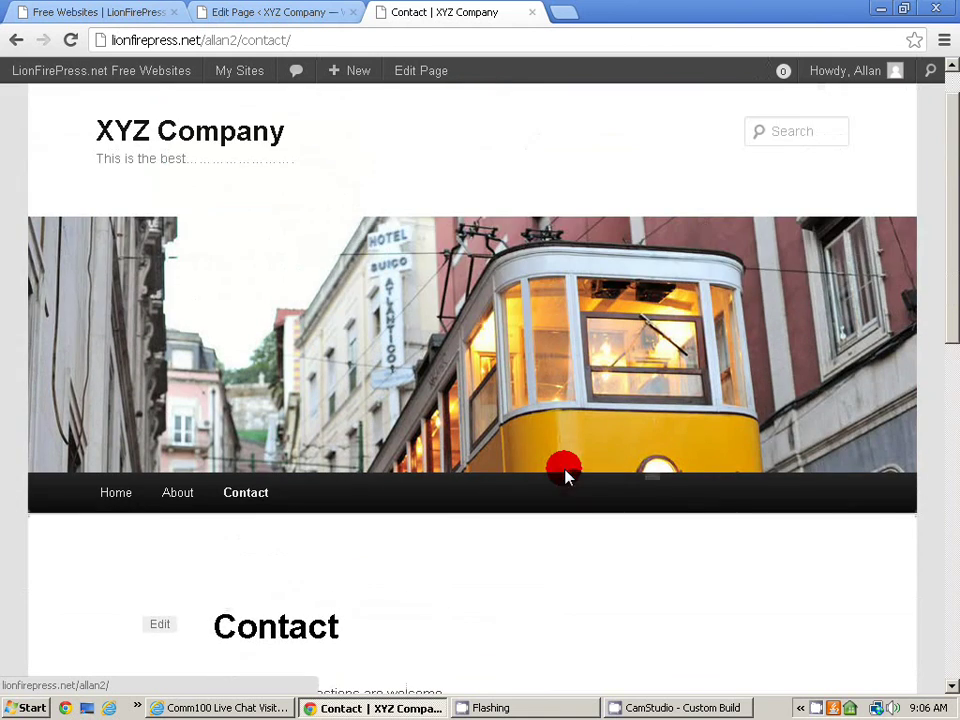
pyautogui.scroll(-1, 550, 460)
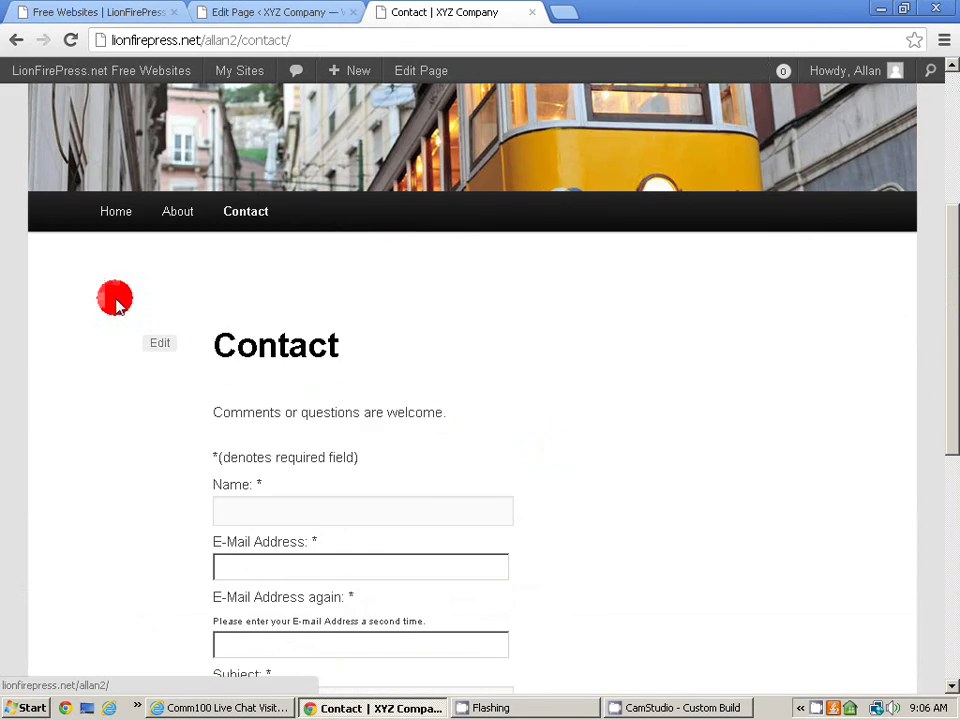
pyautogui.click(103, 218)
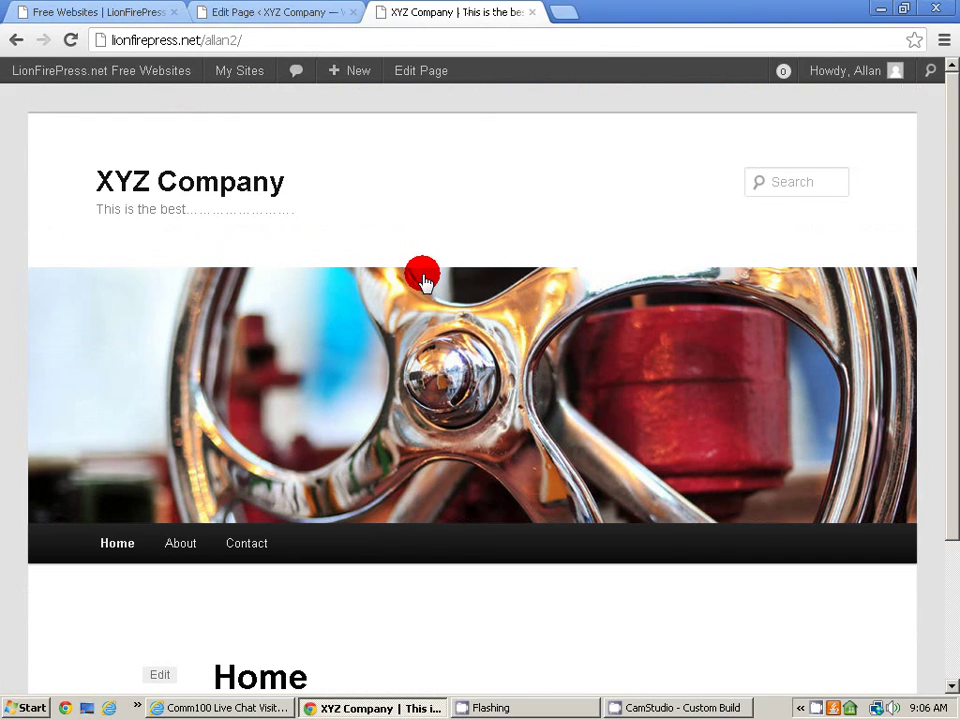
pyautogui.scroll(-2, 840, 480)
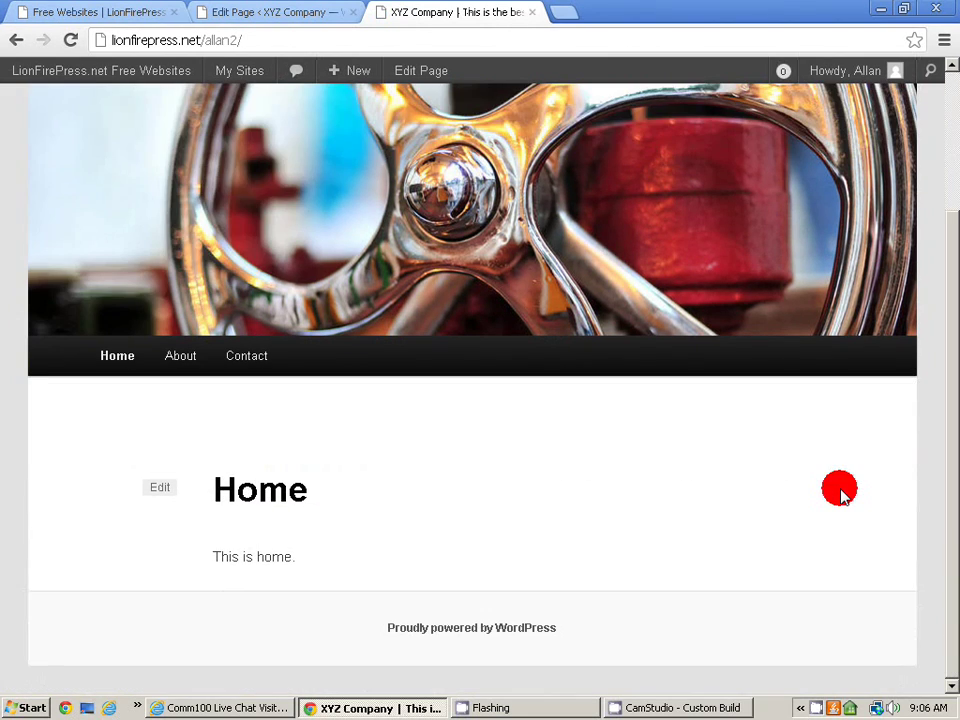